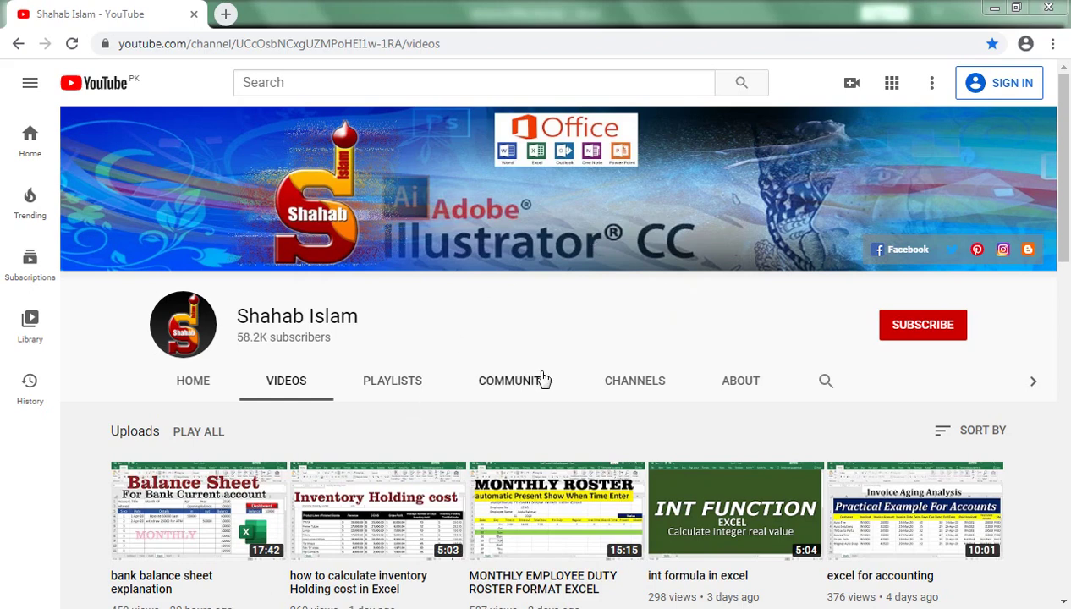
Step: Bring the advance filter fail workbook forward and scroll through Sheet1's GL expense rows
{"action": "mouse_move", "coordinate": [290, 608]}
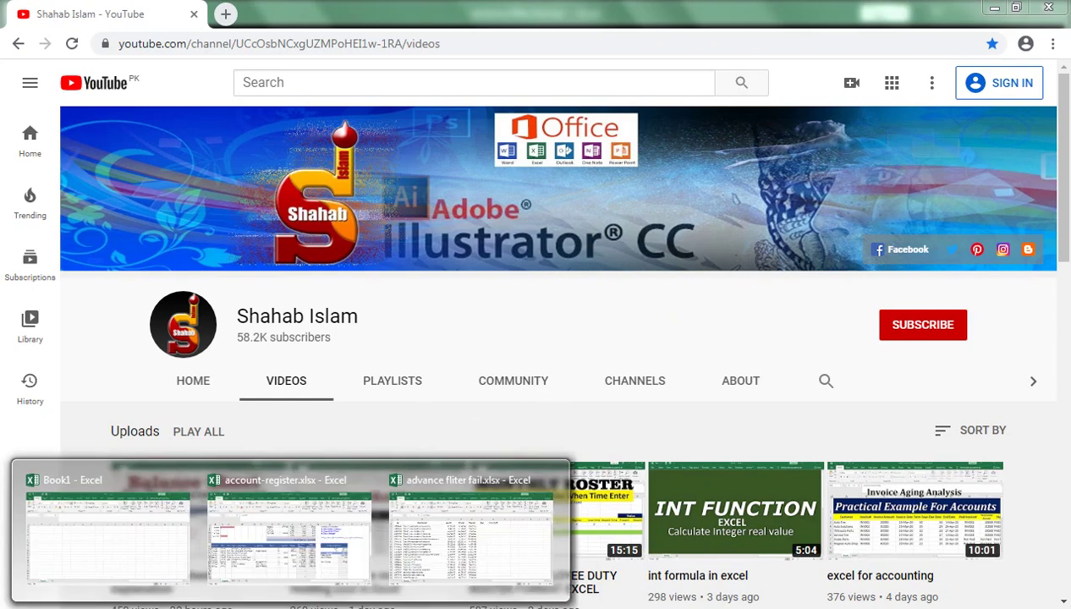
{"action": "left_click", "coordinate": [472, 559]}
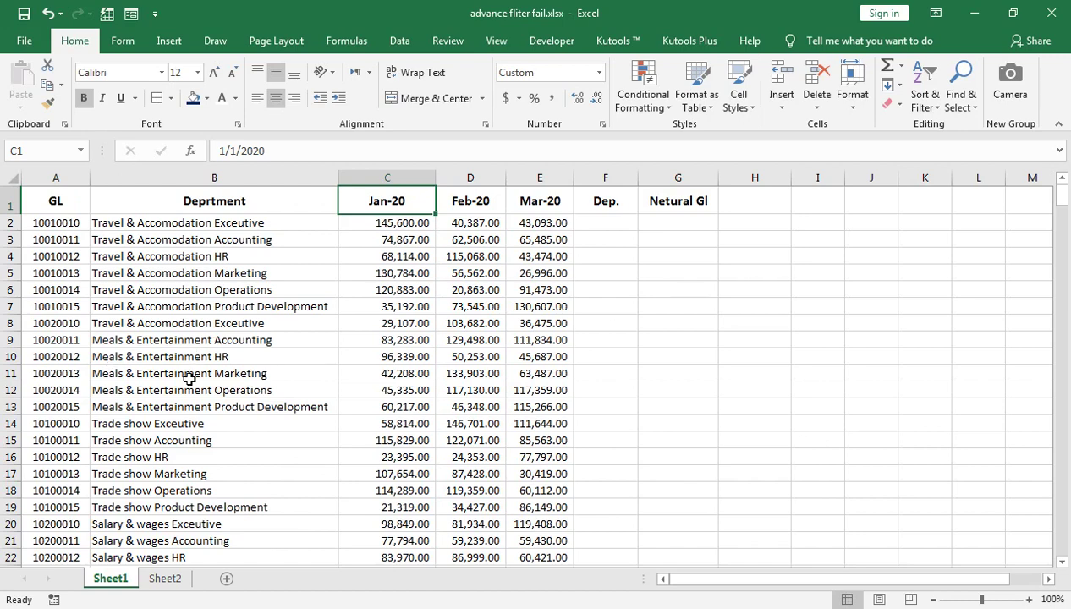
{"action": "scroll", "coordinate": [191, 377], "scroll_direction": "down", "scroll_amount": 1}
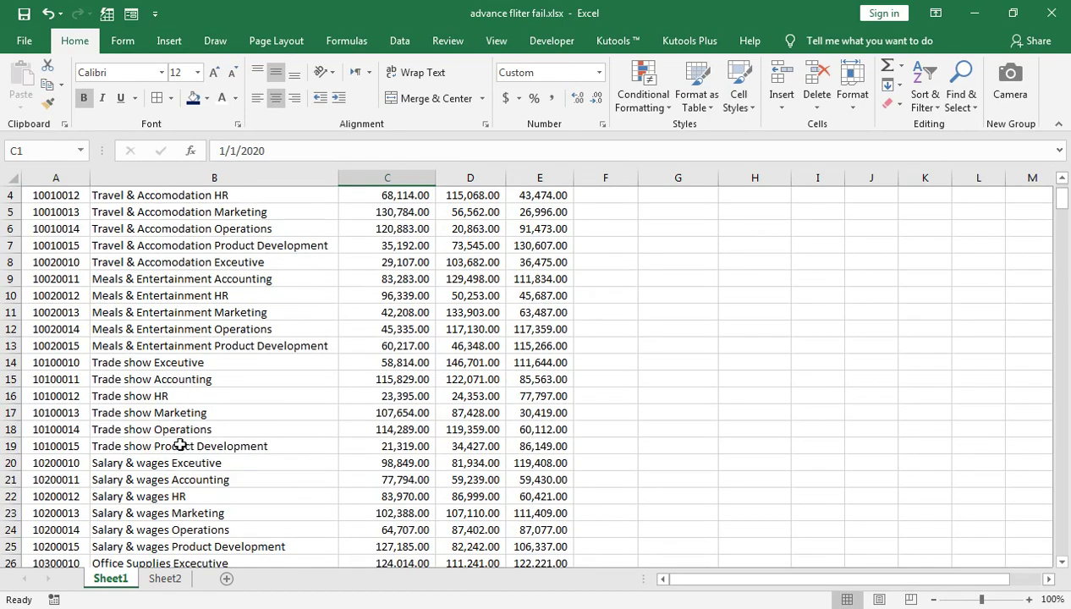
{"action": "scroll", "coordinate": [155, 465], "scroll_direction": "down", "scroll_amount": 2}
{"action": "scroll", "coordinate": [193, 472], "scroll_direction": "up", "scroll_amount": 3}
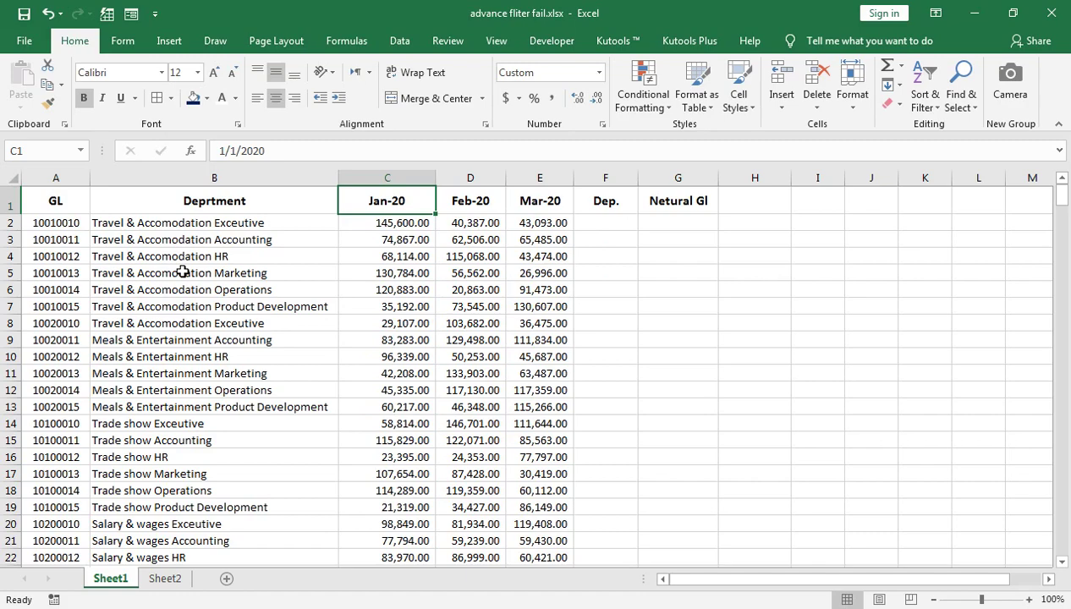
{"action": "scroll", "coordinate": [184, 430], "scroll_direction": "down", "scroll_amount": 1}
{"action": "scroll", "coordinate": [184, 430], "scroll_direction": "down", "scroll_amount": 1}
{"action": "scroll", "coordinate": [183, 430], "scroll_direction": "down", "scroll_amount": 1}
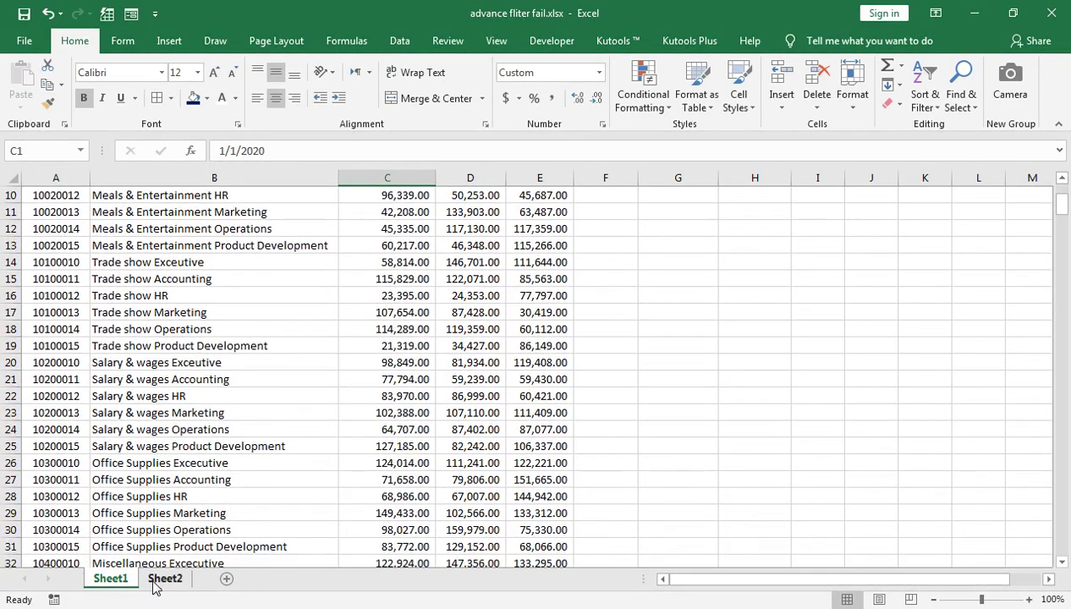
{"action": "left_click", "coordinate": [164, 579]}
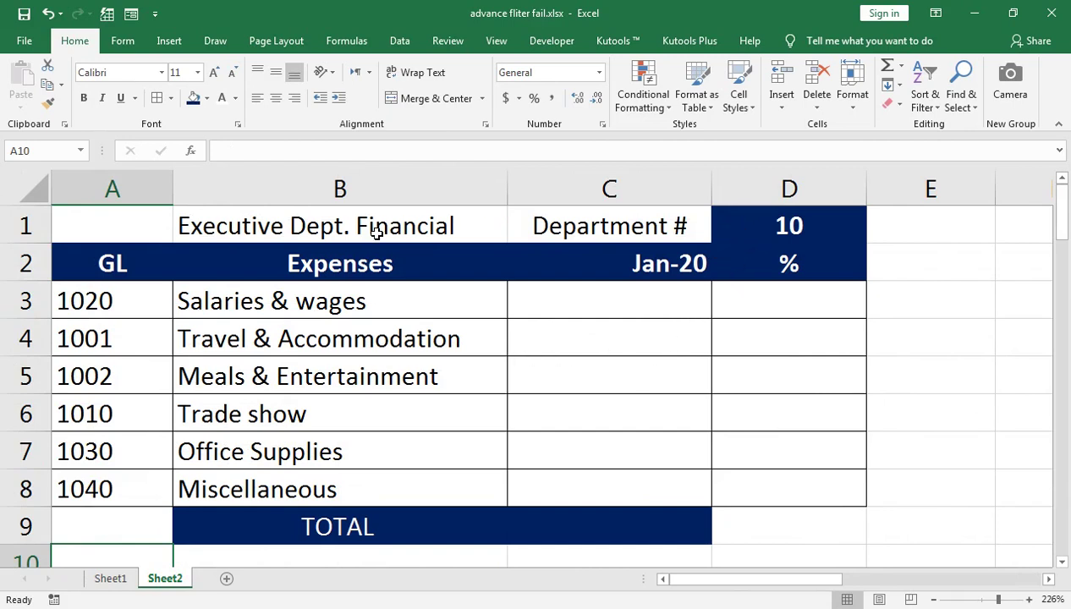
{"action": "scroll", "coordinate": [676, 309], "scroll_direction": "down", "scroll_amount": 2}
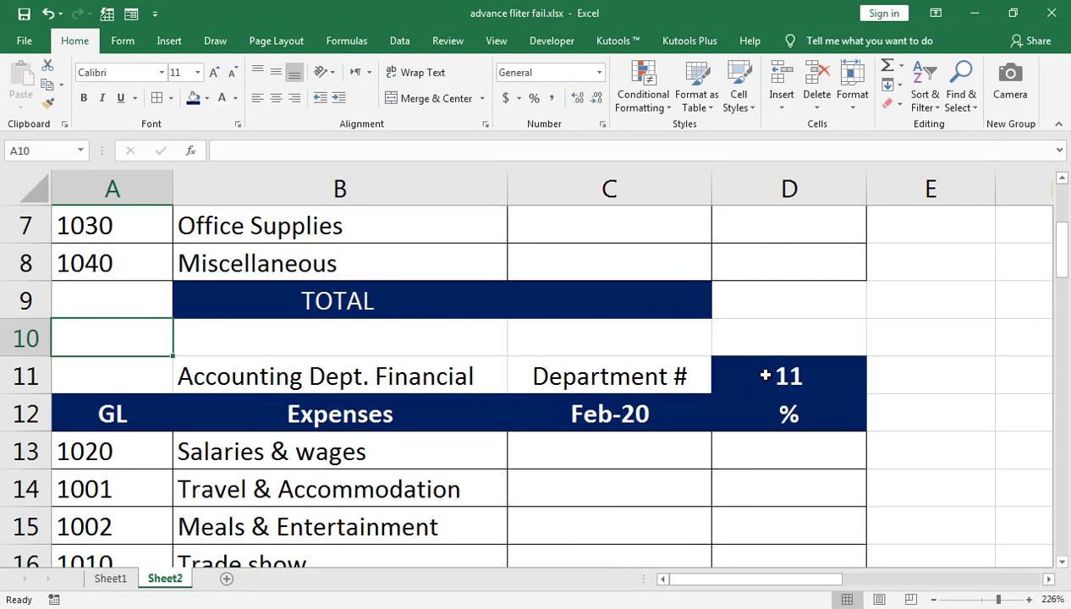
{"action": "scroll", "coordinate": [750, 400], "scroll_direction": "down", "scroll_amount": 2}
{"action": "scroll", "coordinate": [441, 516], "scroll_direction": "down", "scroll_amount": 1}
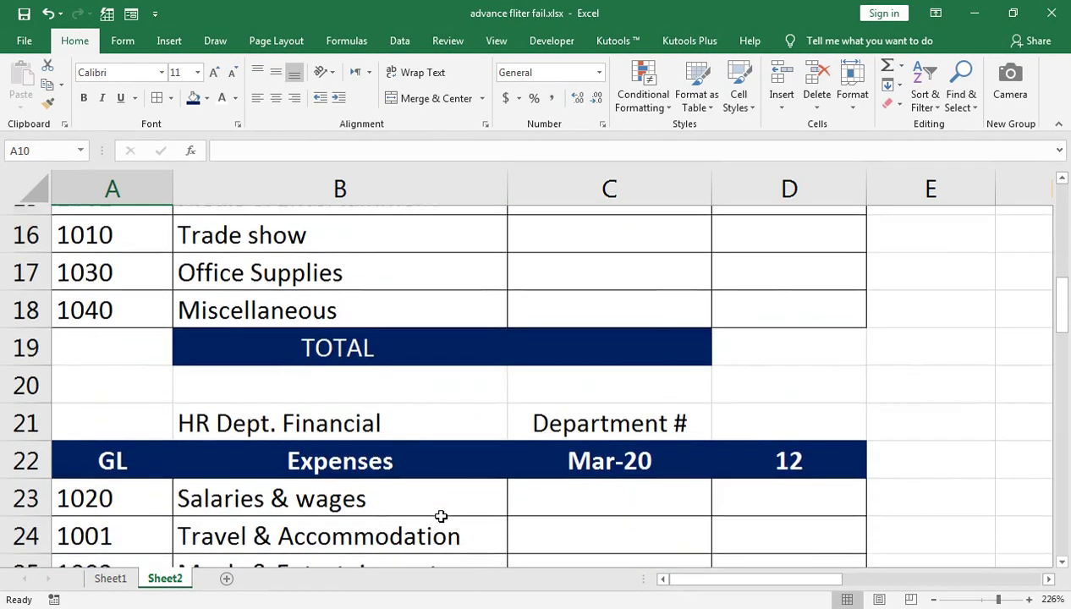
{"action": "scroll", "coordinate": [722, 447], "scroll_direction": "down", "scroll_amount": 1}
{"action": "scroll", "coordinate": [688, 446], "scroll_direction": "down", "scroll_amount": 1}
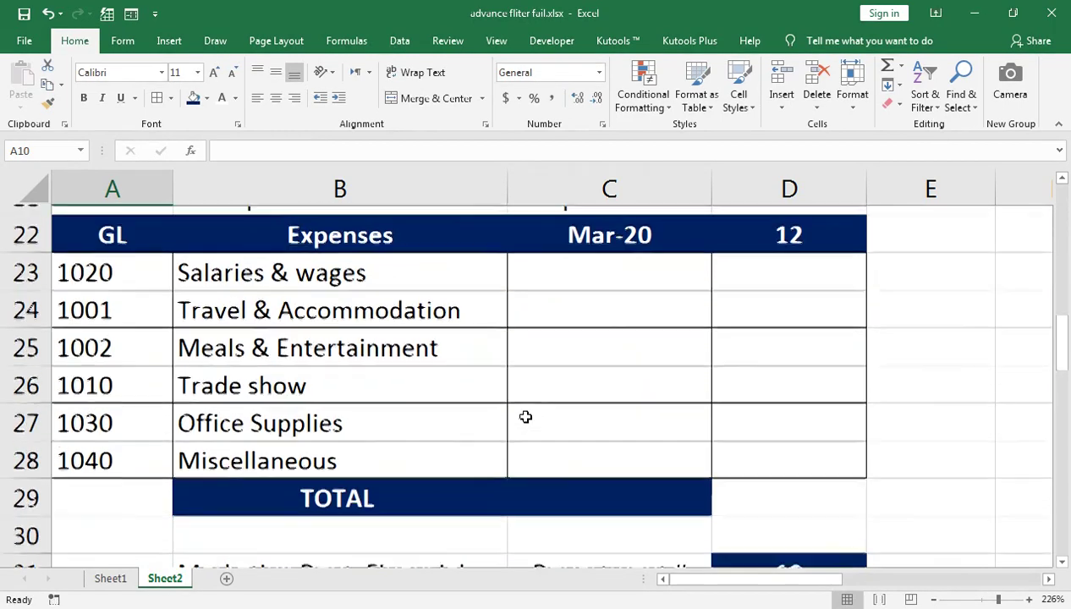
{"action": "scroll", "coordinate": [474, 398], "scroll_direction": "up", "scroll_amount": 1}
{"action": "scroll", "coordinate": [385, 429], "scroll_direction": "up", "scroll_amount": 1}
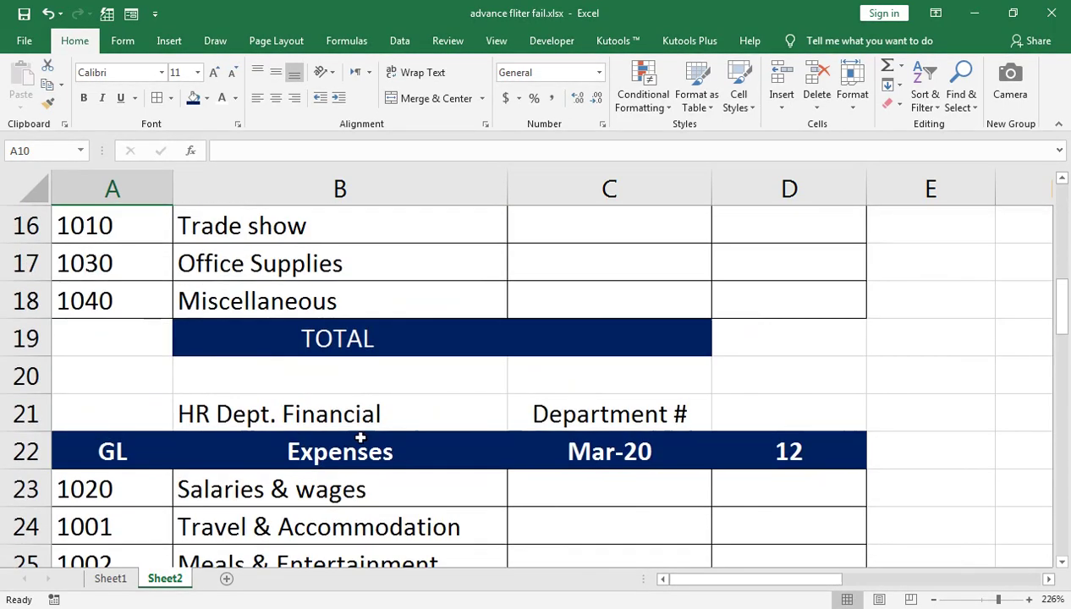
{"action": "scroll", "coordinate": [192, 446], "scroll_direction": "up", "scroll_amount": 1}
{"action": "left_click", "coordinate": [110, 580]}
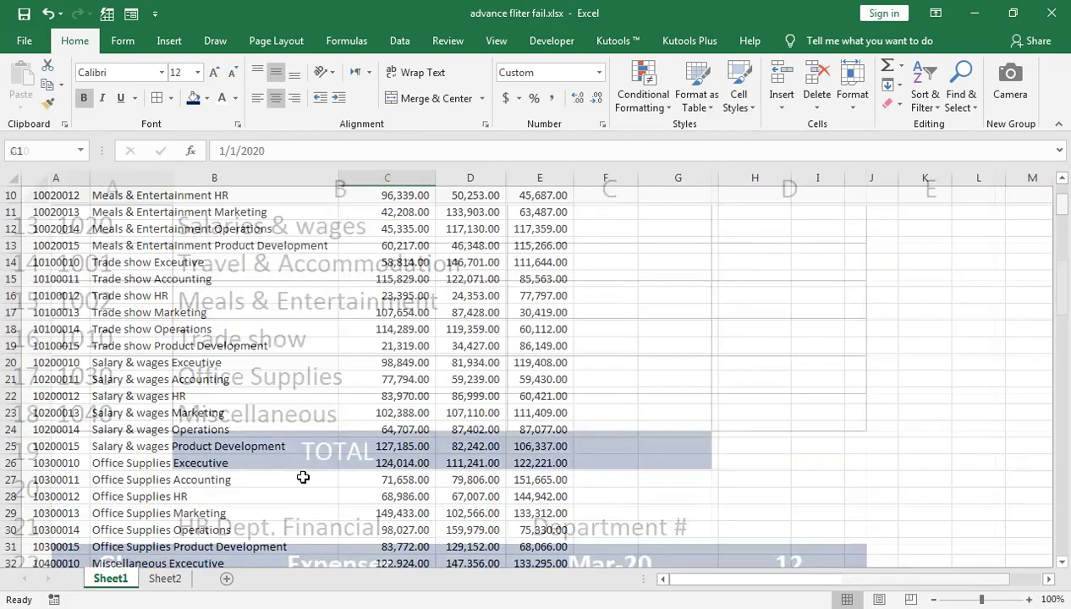
Step: Enter =LEFT(A2,4) in G2 and copy it down the Netural Gl column
{"action": "left_click", "coordinate": [677, 222]}
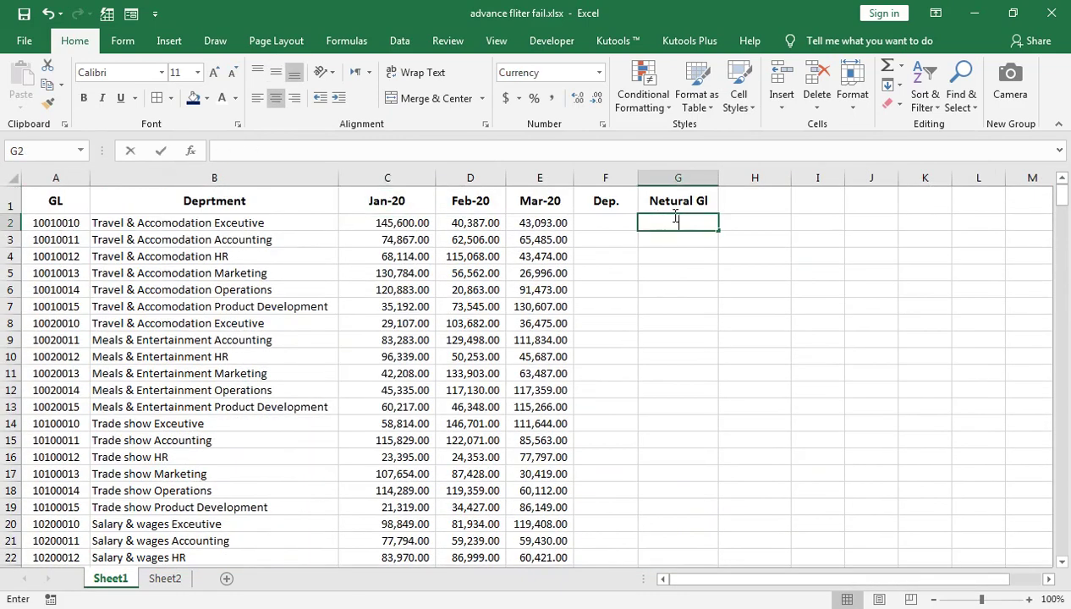
{"action": "key", "text": "Return"}
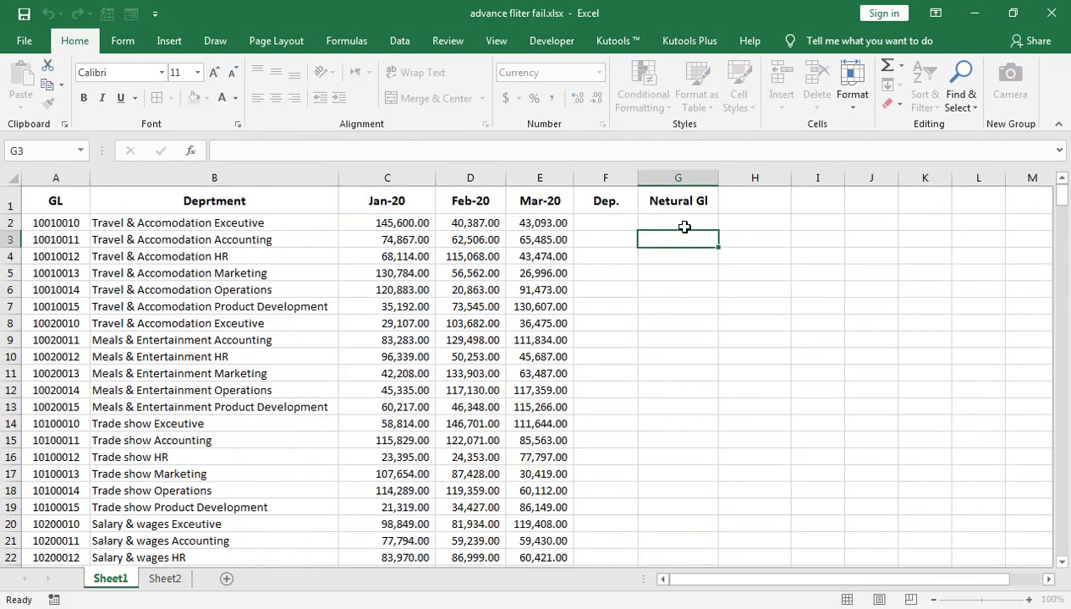
{"action": "left_click", "coordinate": [682, 218]}
{"action": "type", "text": "="}
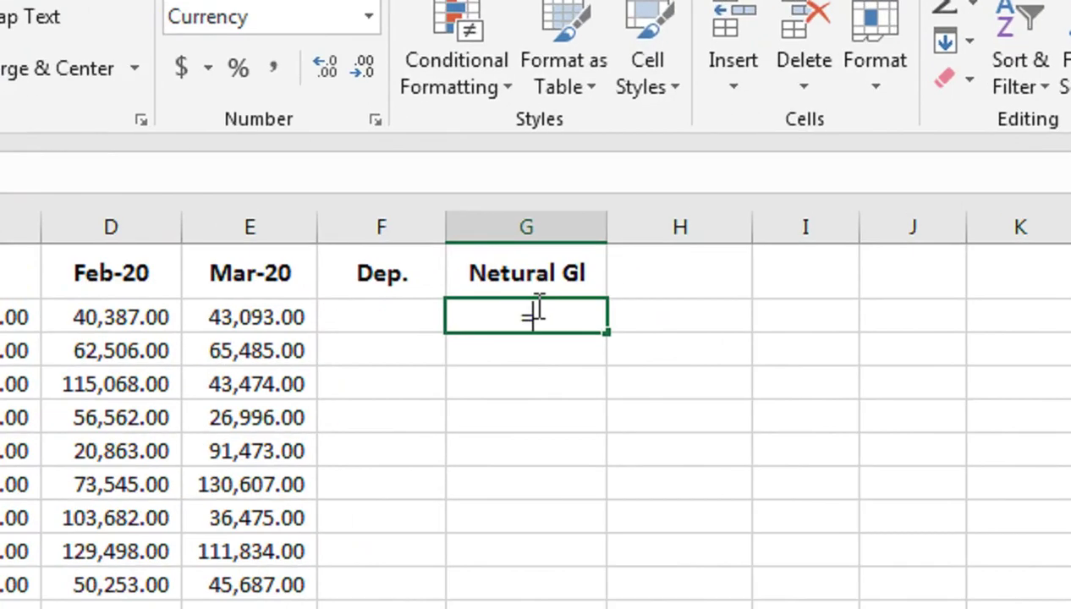
{"action": "type", "text": "lefty"}
{"action": "key", "text": "BackSpace"}
{"action": "key", "text": "Tab"}
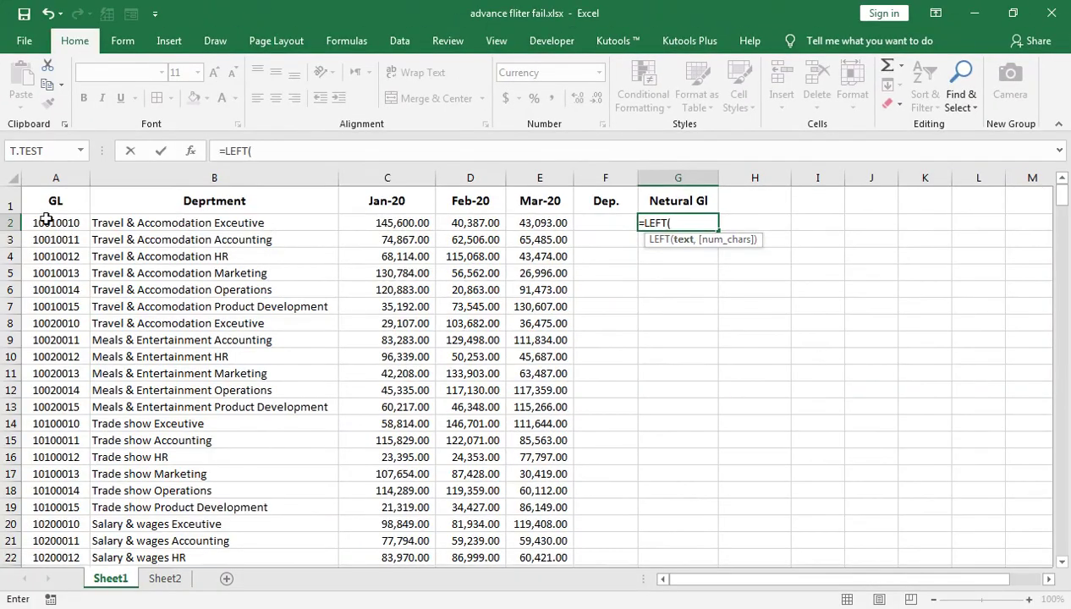
{"action": "left_click", "coordinate": [44, 216]}
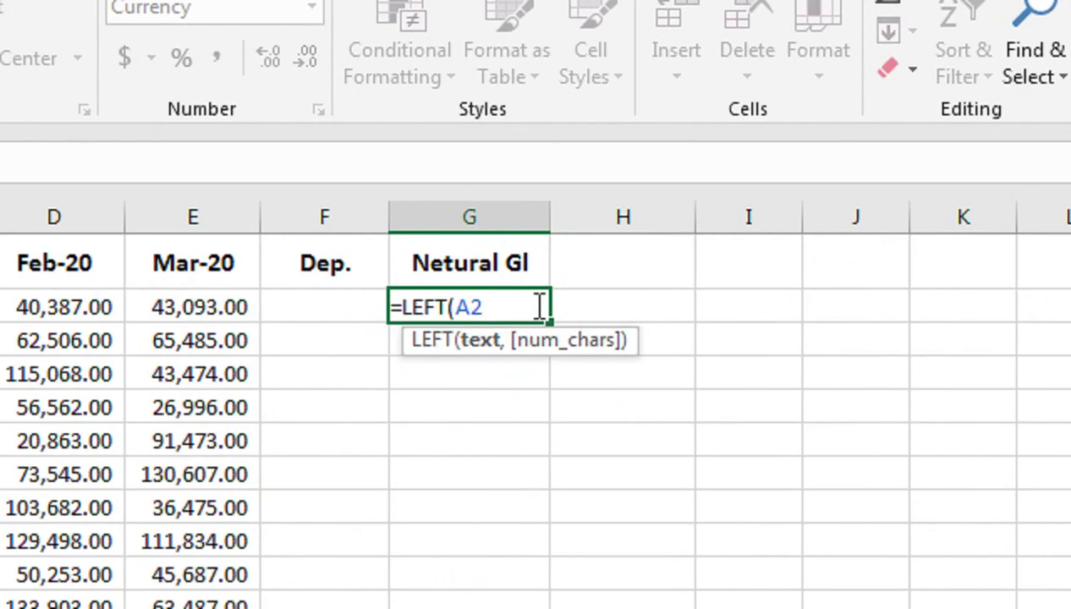
{"action": "type", "text": ","}
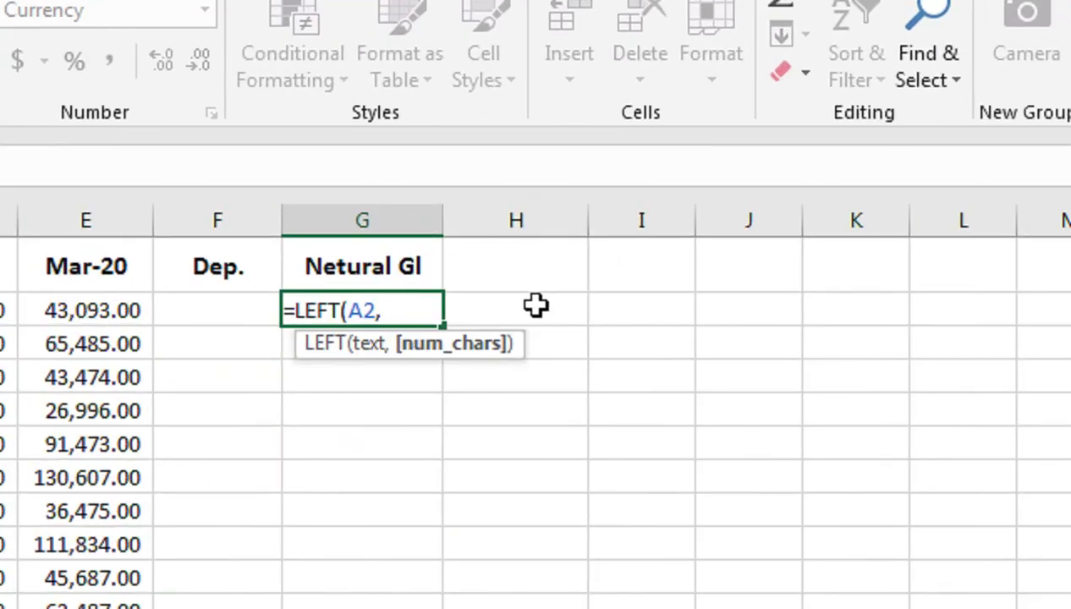
{"action": "type", "text": "4)"}
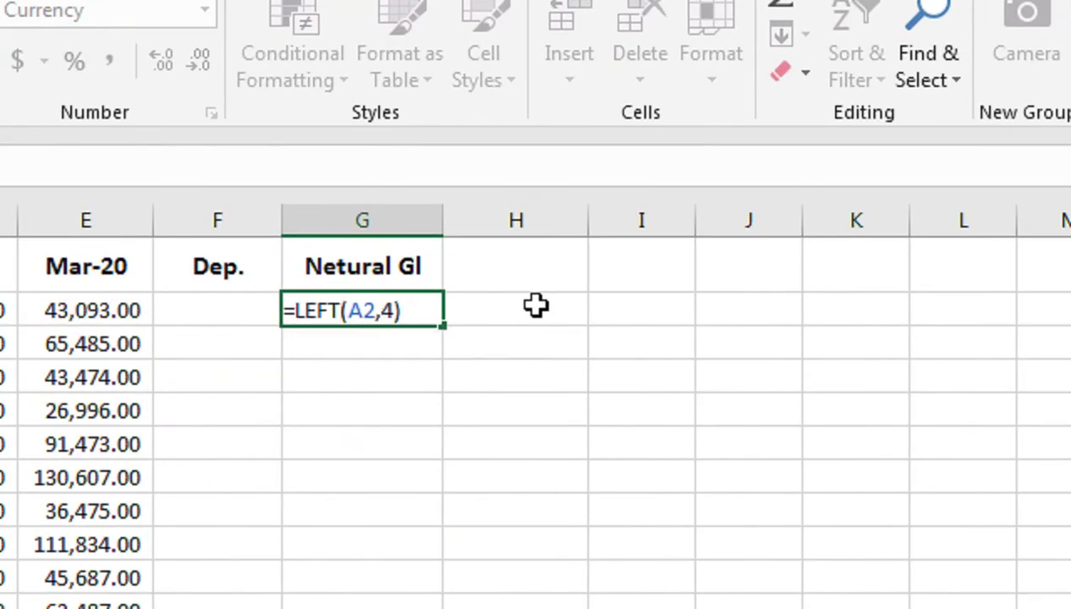
{"action": "key", "text": "Return"}
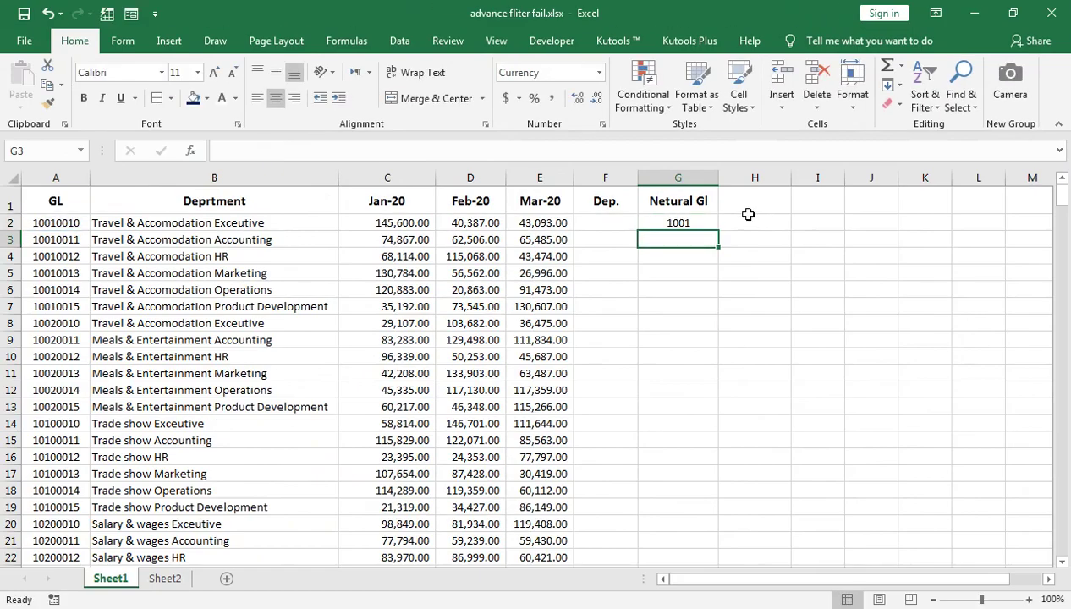
{"action": "left_click", "coordinate": [712, 221]}
{"action": "double_click", "coordinate": [719, 231]}
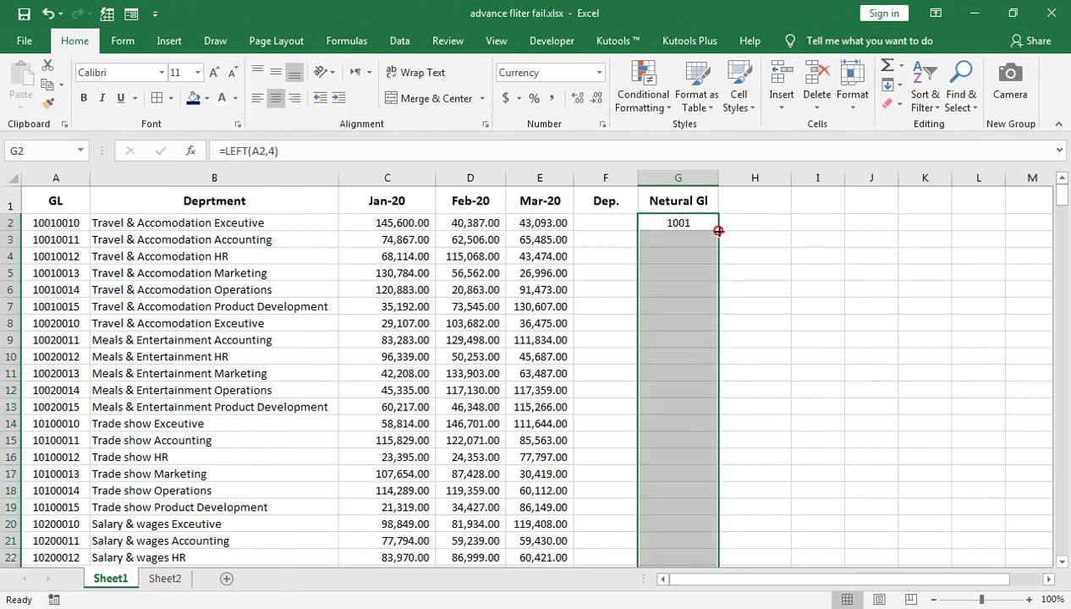
Step: Enter =RIGHT(A2,2) in F2 and copy it down the Dep. column
{"action": "left_click", "coordinate": [601, 222]}
{"action": "type", "text": "="}
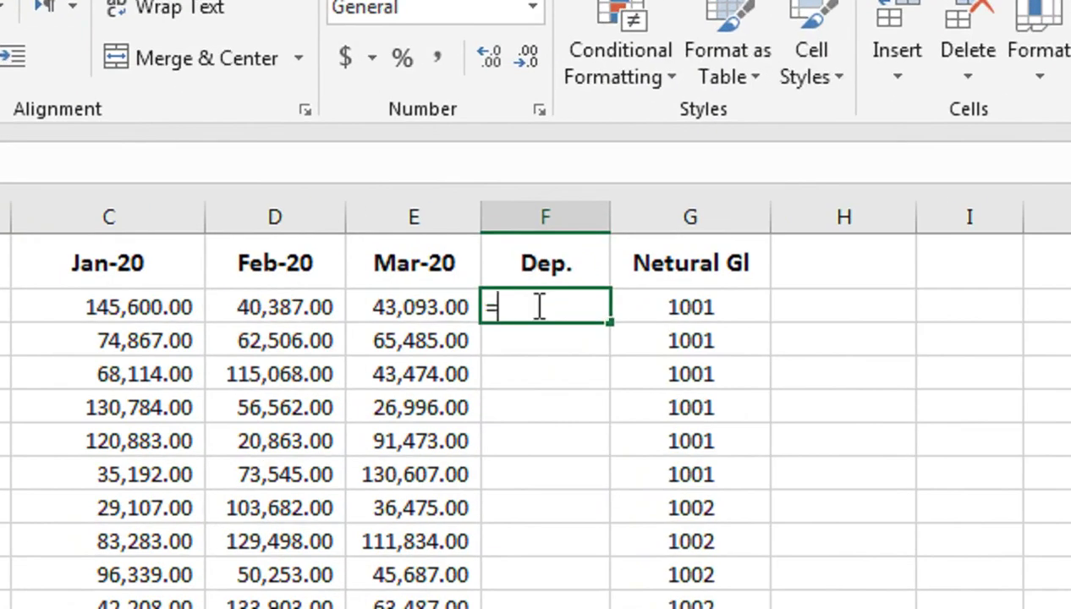
{"action": "type", "text": "rig"}
{"action": "key", "text": "Tab"}
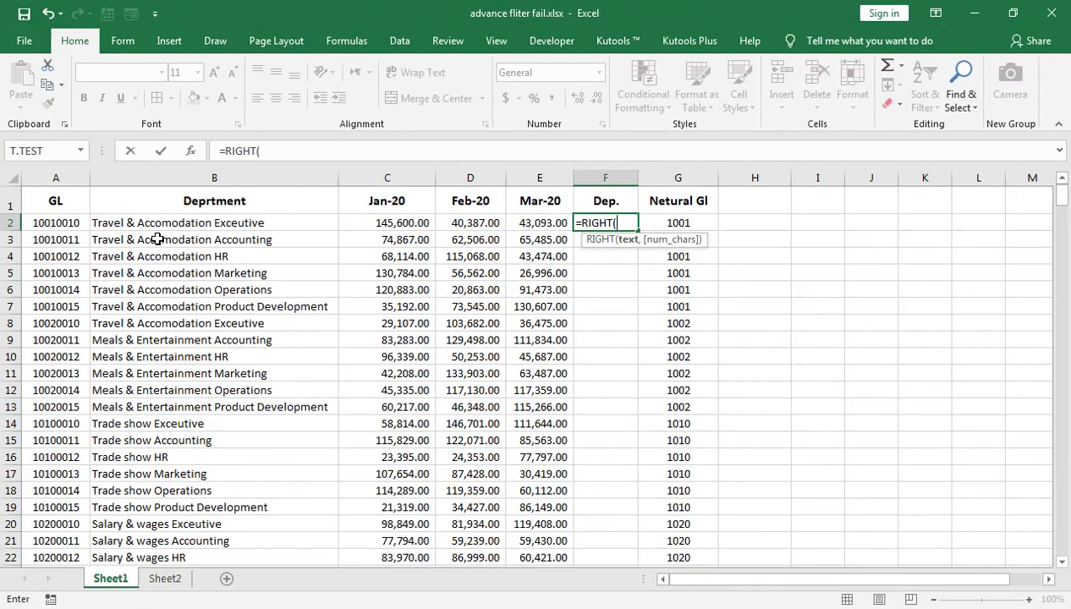
{"action": "left_click", "coordinate": [51, 222]}
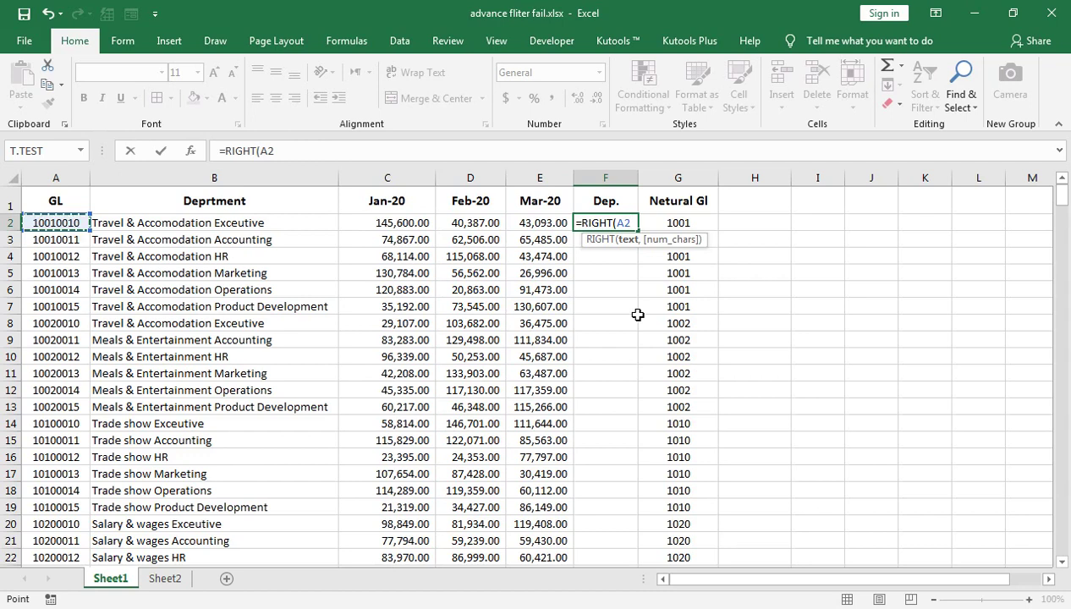
{"action": "type", "text": ",2"}
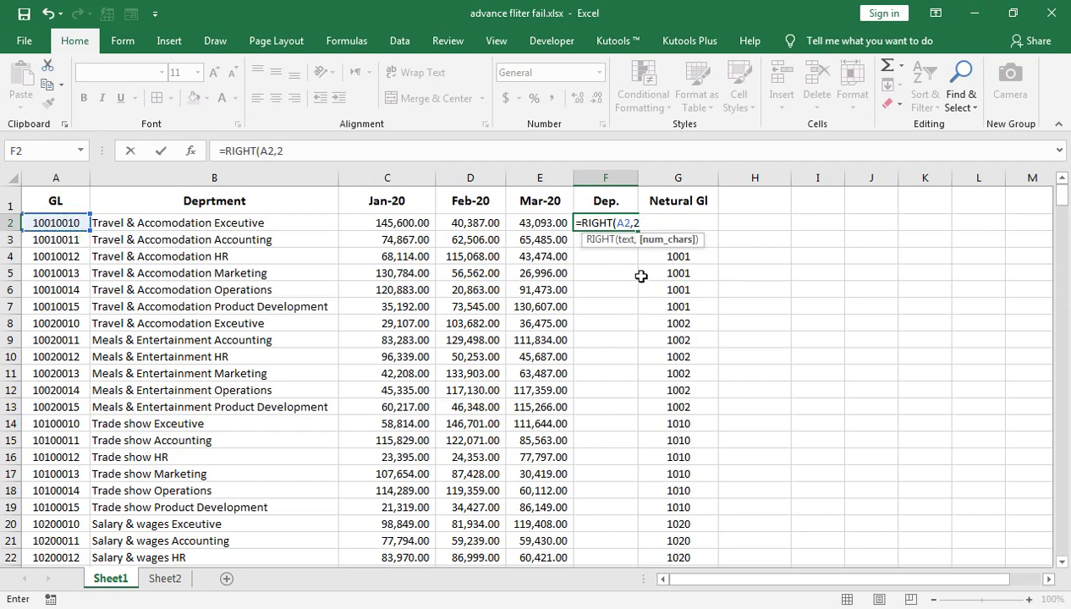
{"action": "type", "text": ")"}
{"action": "key", "text": "Return"}
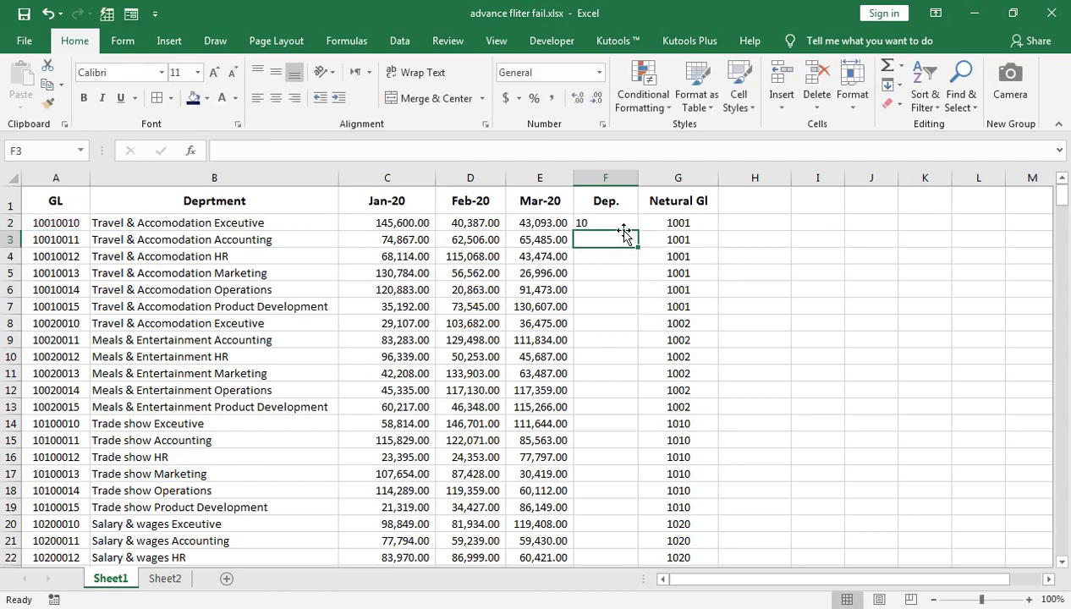
{"action": "left_click", "coordinate": [625, 224]}
{"action": "double_click", "coordinate": [640, 229]}
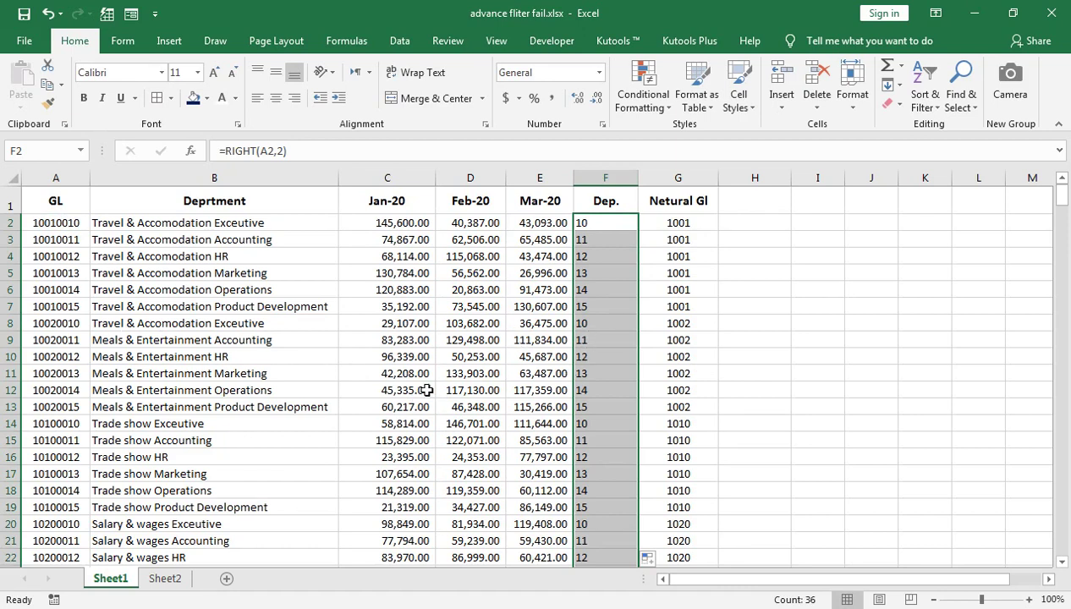
Step: Retype B8's department name as 'Meals & Entertainment Exceutive', fixing the 'Entertaim' typo
{"action": "left_click", "coordinate": [148, 321]}
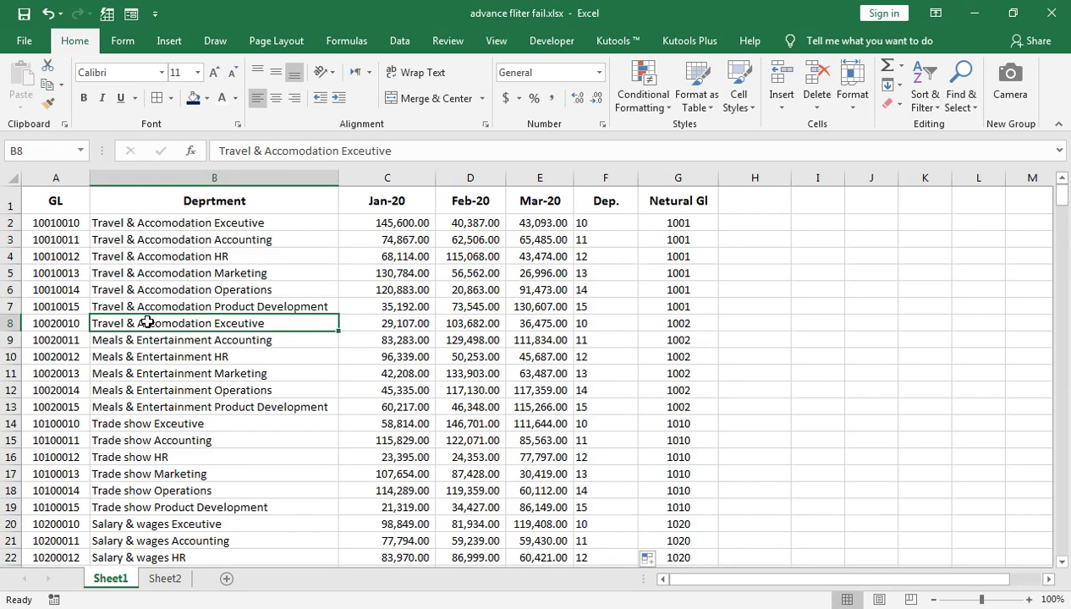
{"action": "double_click", "coordinate": [211, 324]}
{"action": "key", "text": "BackSpace"}
{"action": "key", "text": "BackSpace"}
{"action": "key", "text": "BackSpace"}
{"action": "key", "text": "BackSpace"}
{"action": "key", "text": "BackSpace"}
{"action": "key", "text": "BackSpace"}
{"action": "key", "text": "BackSpace"}
{"action": "key", "text": "BackSpace"}
{"action": "type", "text": "Meals"}
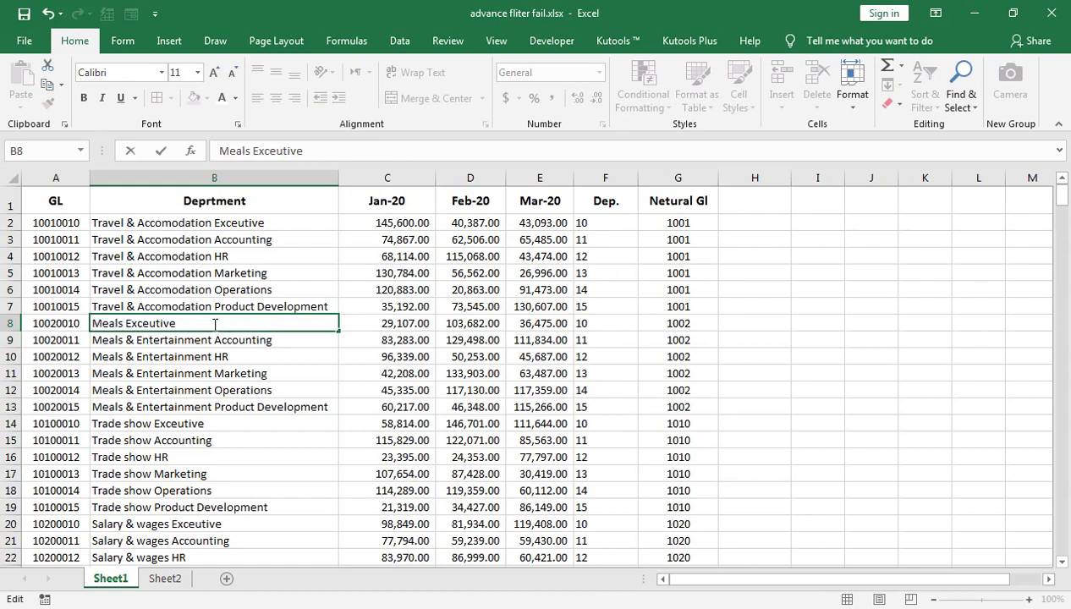
{"action": "type", "text": " & "}
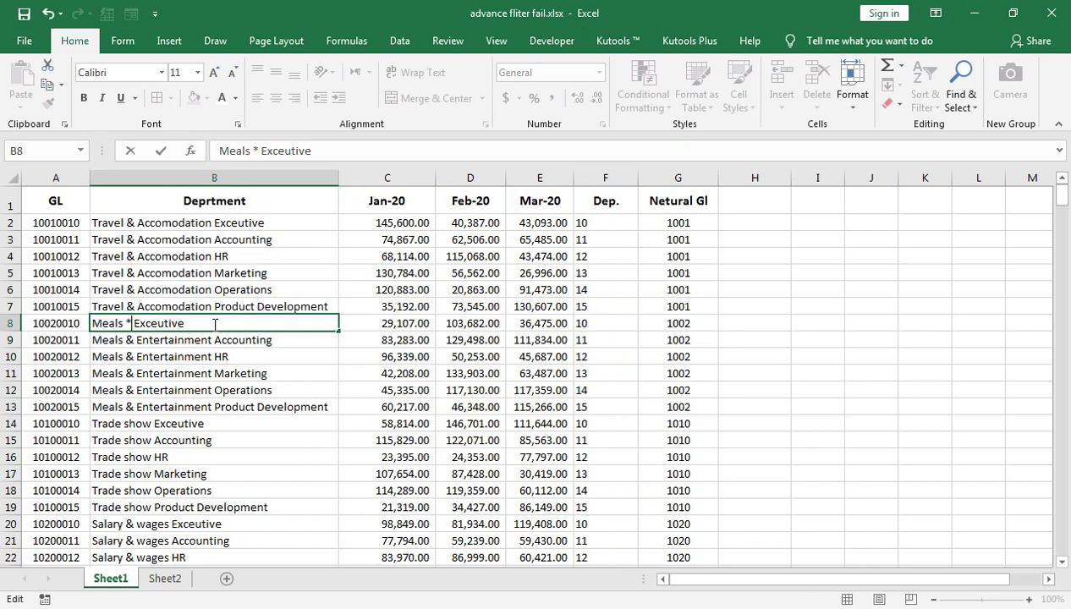
{"action": "type", "text": "Entertaim"}
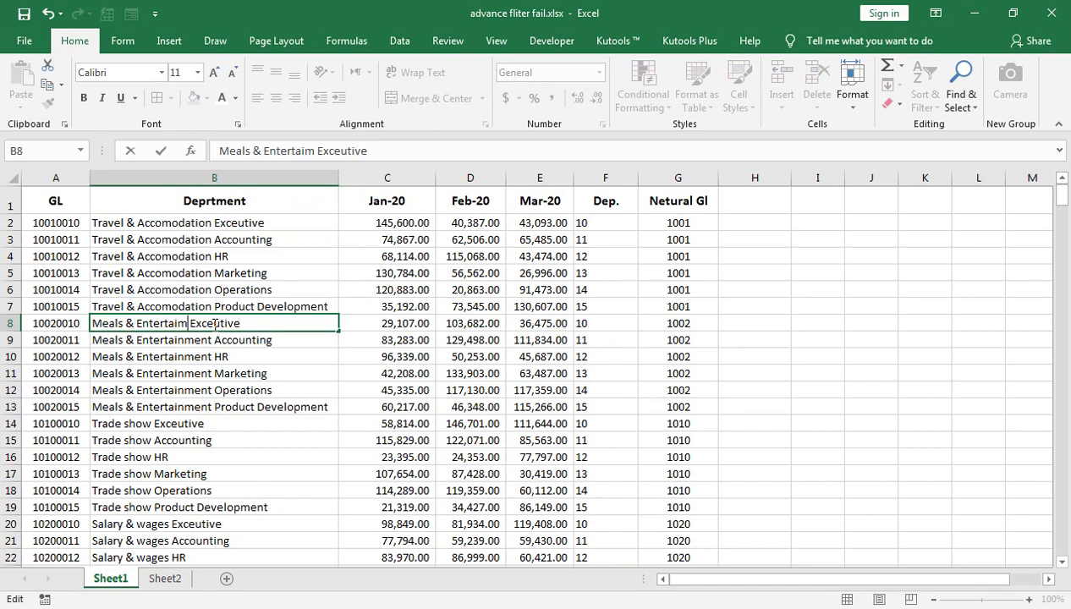
{"action": "key", "text": "BackSpace"}
{"action": "type", "text": "n"}
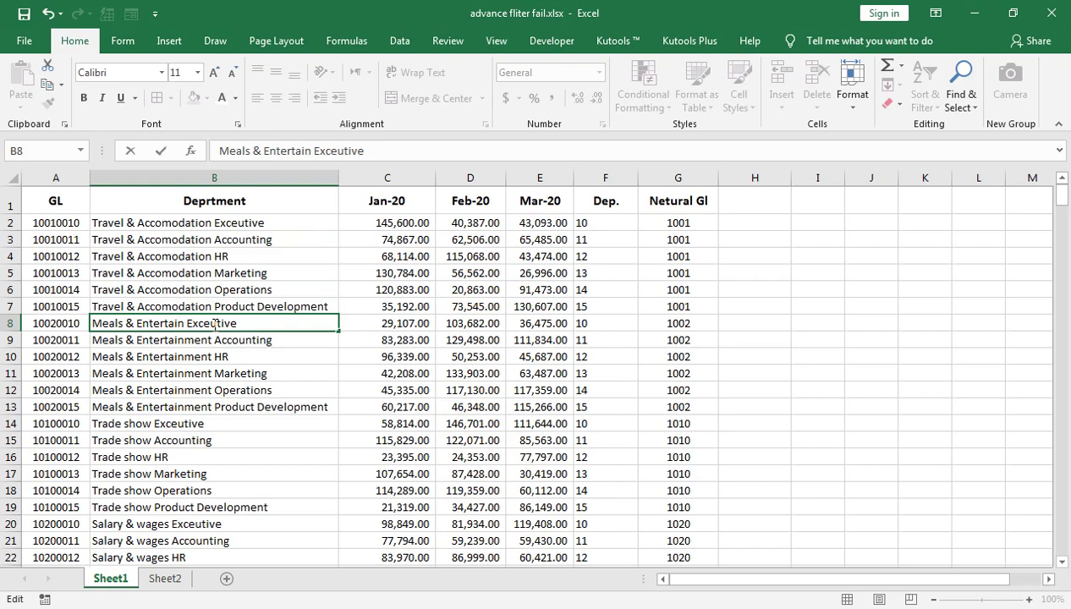
{"action": "type", "text": "ment"}
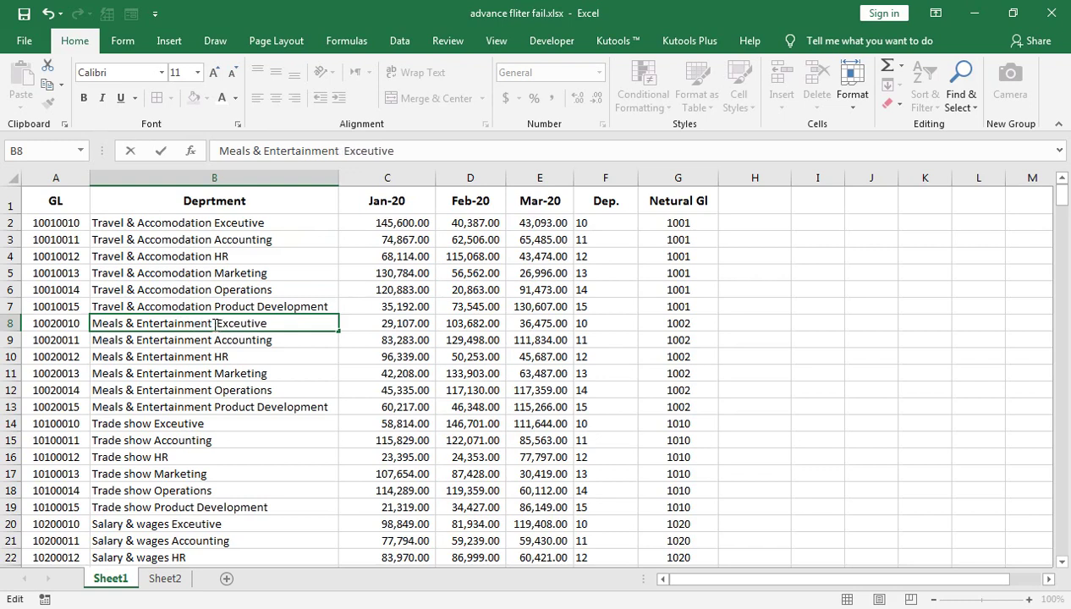
{"action": "key", "text": "Return"}
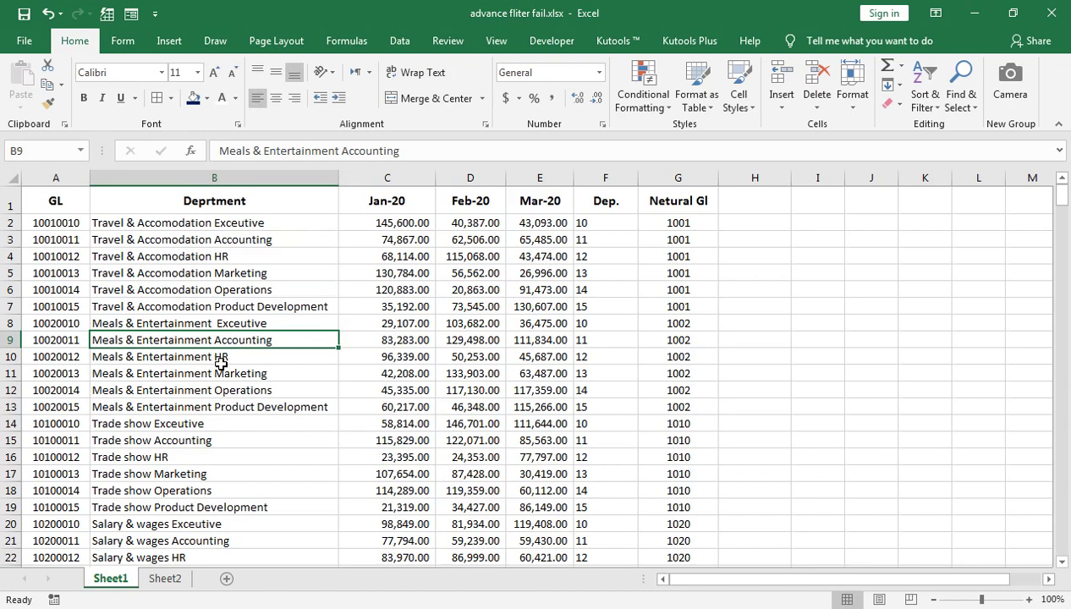
{"action": "left_click", "coordinate": [652, 223]}
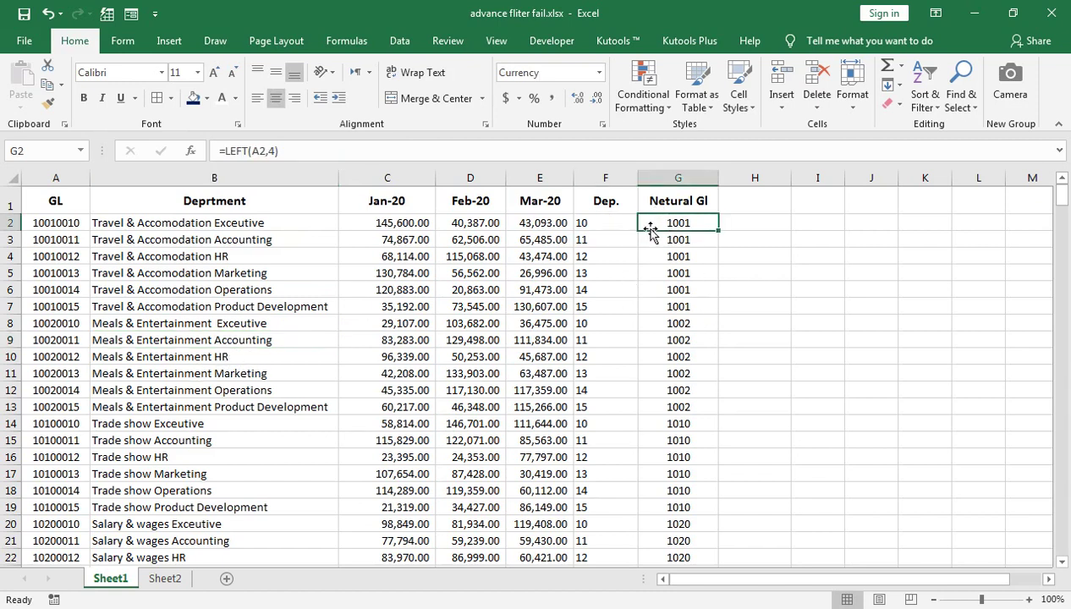
Step: Flip between Sheet1 and Sheet2 to compare the GL source data with the expense tables
{"action": "left_click", "coordinate": [163, 577]}
{"action": "scroll", "coordinate": [117, 405], "scroll_direction": "up", "scroll_amount": 4}
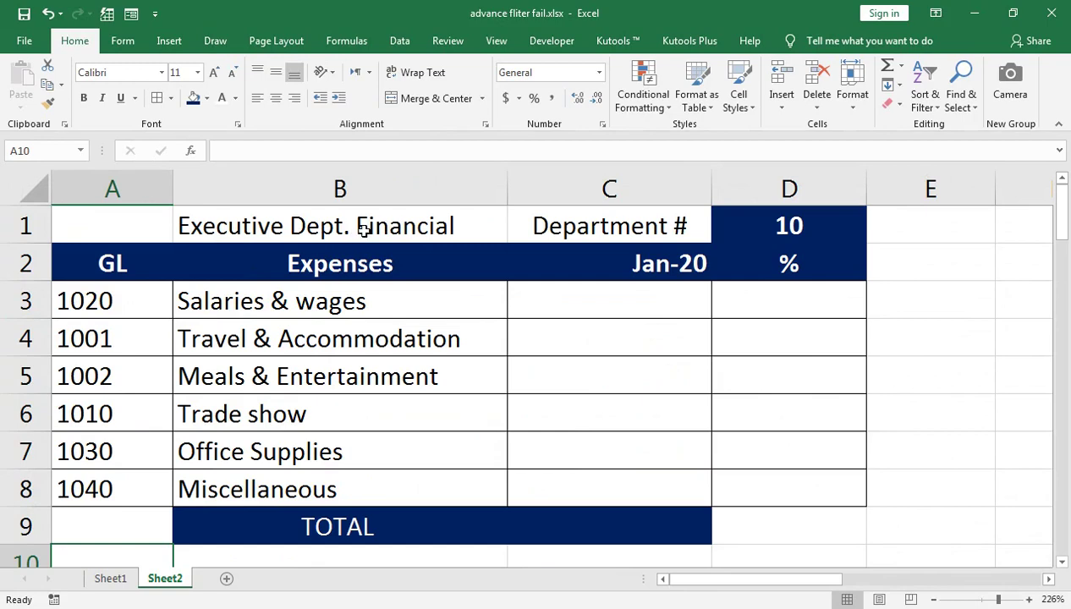
{"action": "left_click", "coordinate": [106, 578]}
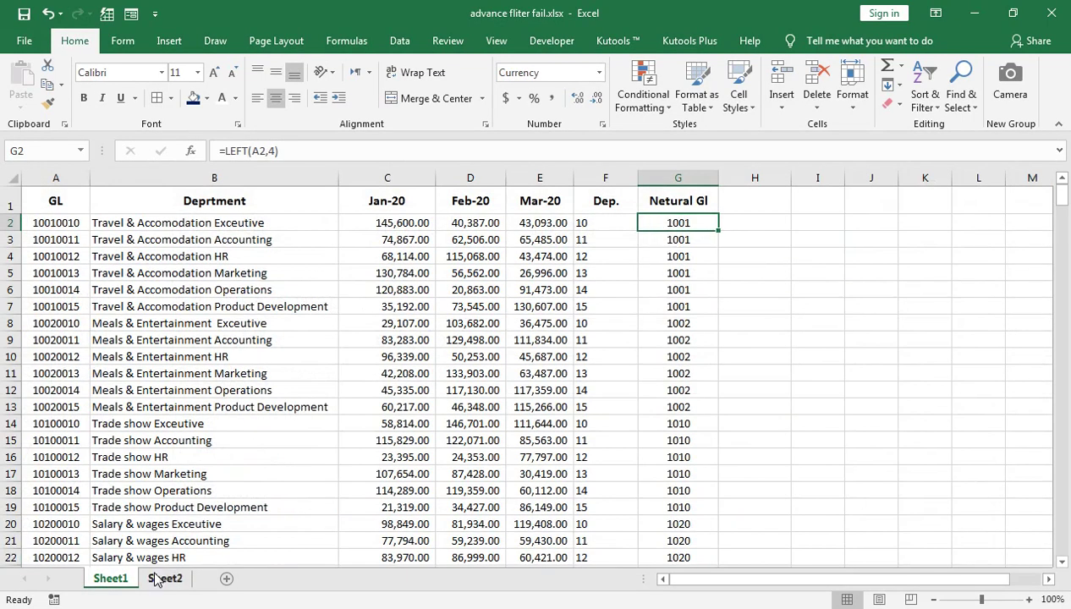
{"action": "left_click", "coordinate": [155, 577]}
{"action": "scroll", "coordinate": [127, 284], "scroll_direction": "down", "scroll_amount": 1}
{"action": "scroll", "coordinate": [92, 301], "scroll_direction": "up", "scroll_amount": 1}
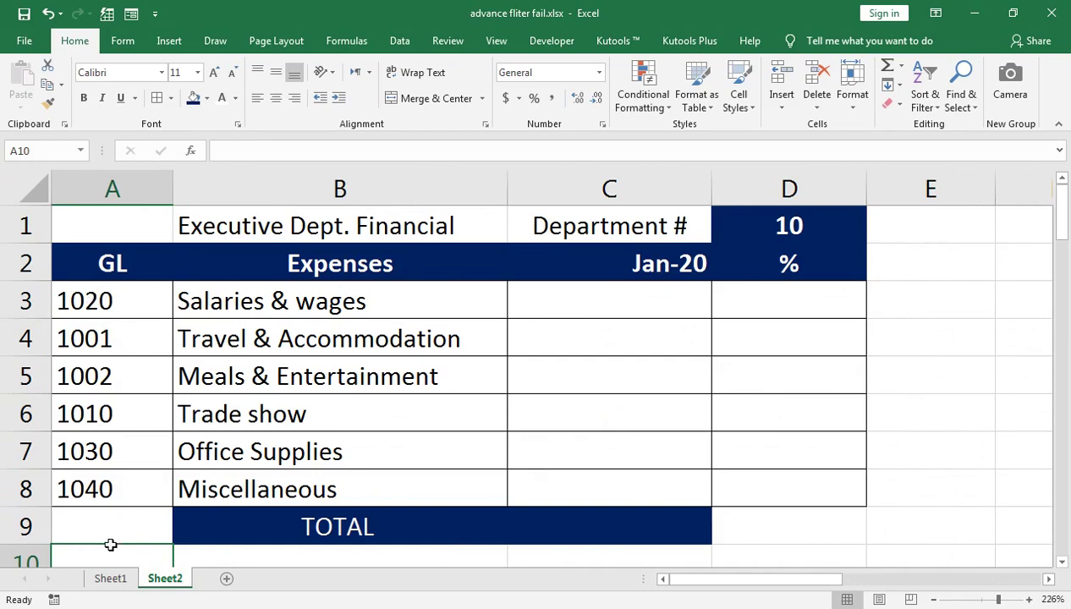
{"action": "left_click", "coordinate": [111, 579]}
{"action": "scroll", "coordinate": [626, 485], "scroll_direction": "down", "scroll_amount": 3}
{"action": "scroll", "coordinate": [626, 474], "scroll_direction": "down", "scroll_amount": 1}
{"action": "scroll", "coordinate": [175, 480], "scroll_direction": "down", "scroll_amount": 1}
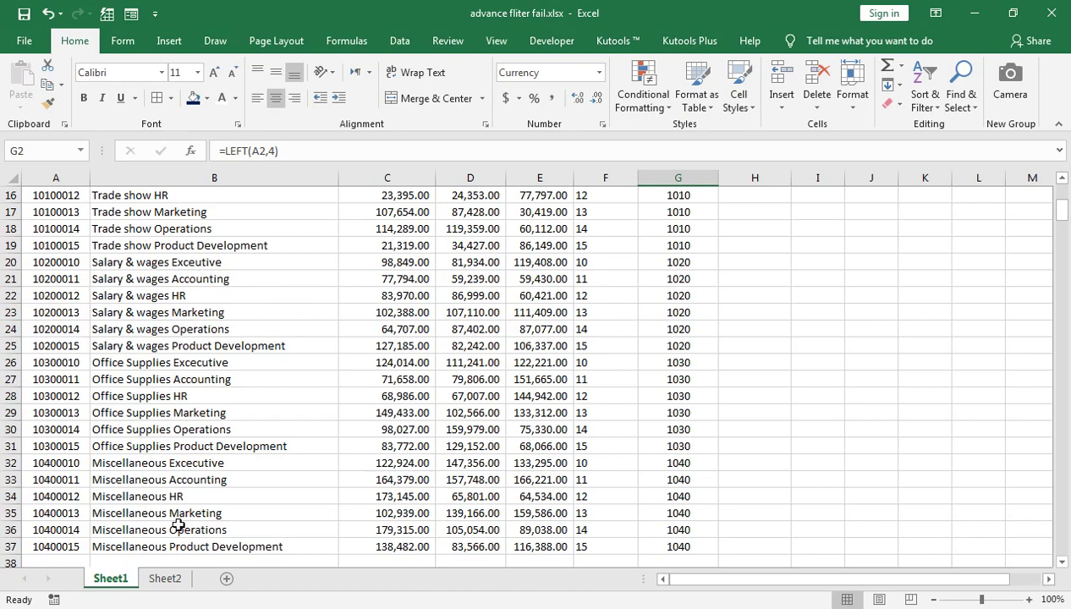
{"action": "left_click", "coordinate": [153, 582]}
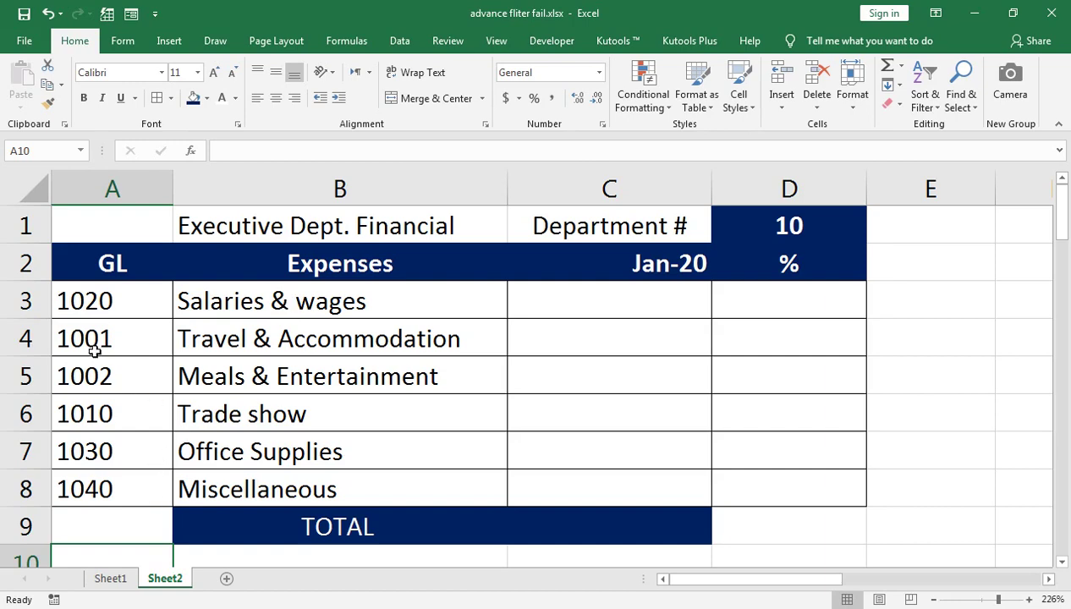
Step: Check the first GL code in Sheet1's A2, then select Sheet2's Salaries & wages cell C3
{"action": "left_click", "coordinate": [112, 578]}
{"action": "scroll", "coordinate": [195, 359], "scroll_direction": "up", "scroll_amount": 5}
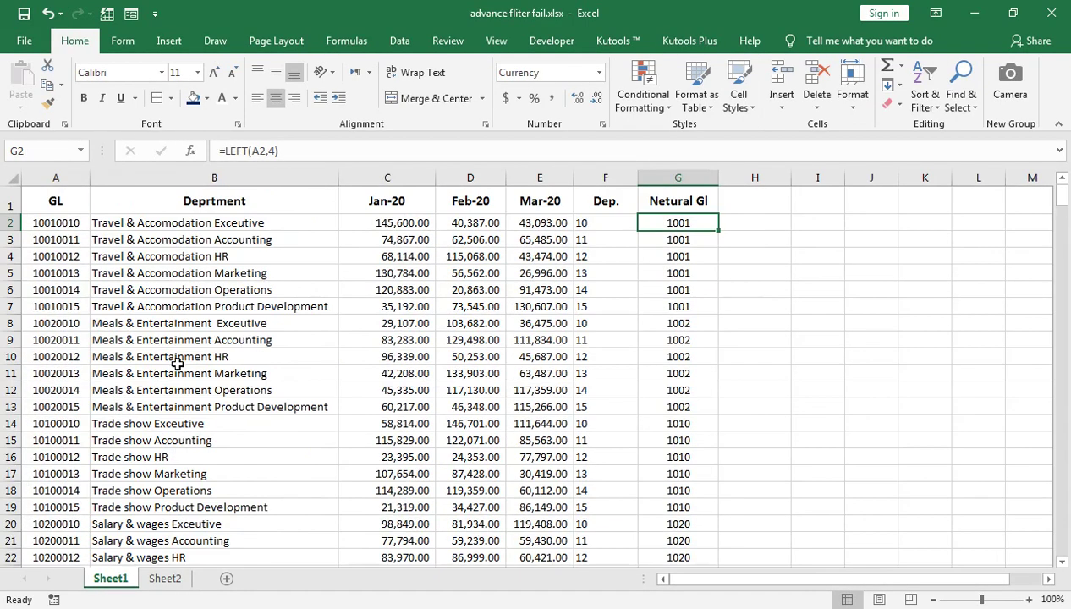
{"action": "left_click", "coordinate": [61, 222]}
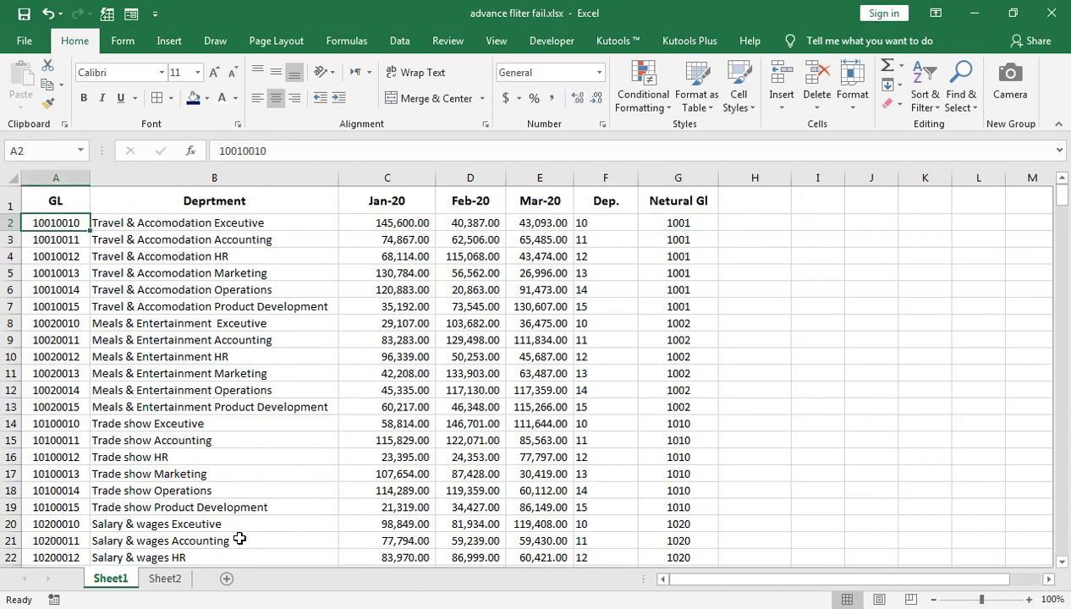
{"action": "left_click", "coordinate": [165, 578]}
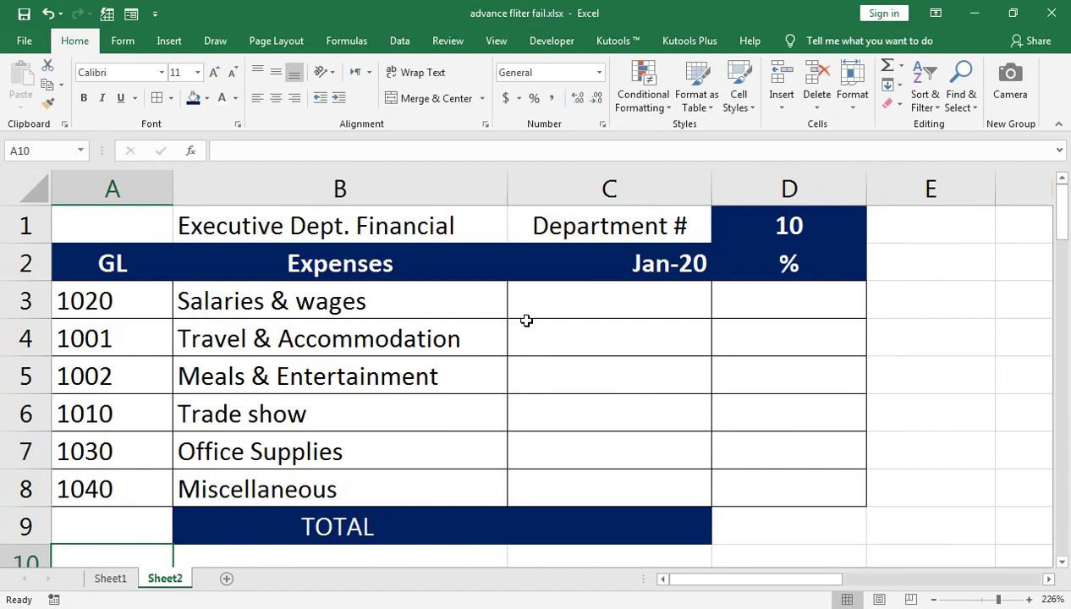
{"action": "left_click", "coordinate": [642, 303]}
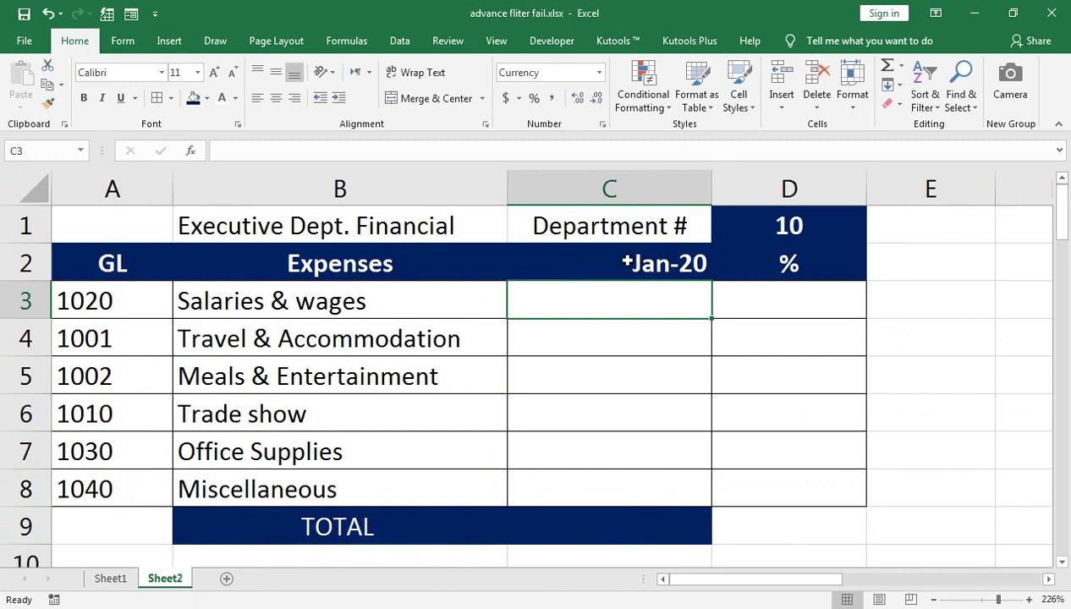
Step: Enter 'Product Development' in B51 beside Department # 15 on Sheet2
{"action": "scroll", "coordinate": [318, 303], "scroll_direction": "down", "scroll_amount": 1}
{"action": "scroll", "coordinate": [310, 376], "scroll_direction": "down", "scroll_amount": 1}
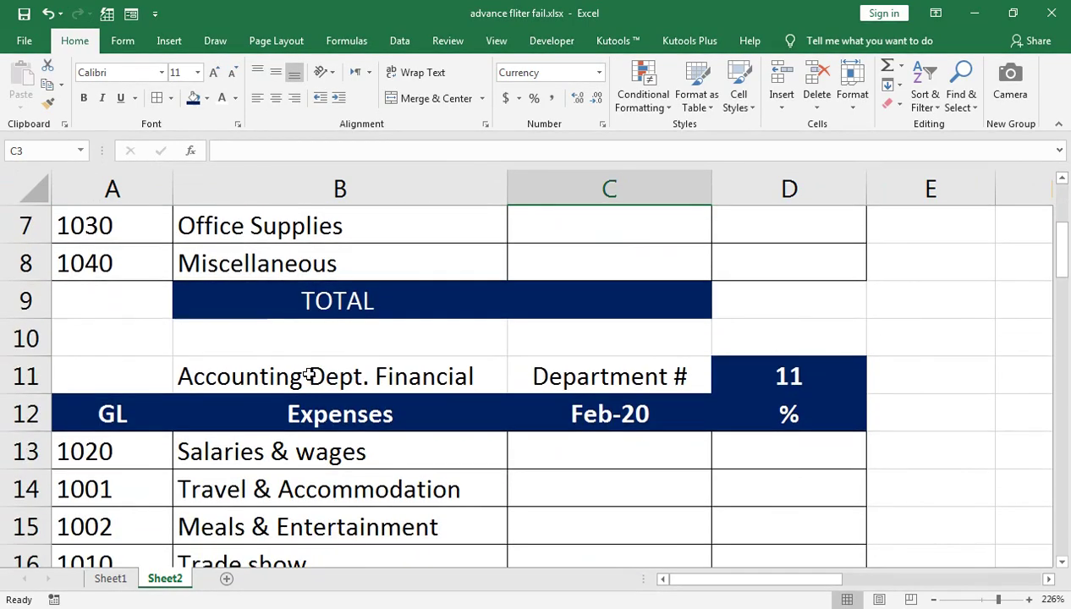
{"action": "scroll", "coordinate": [342, 366], "scroll_direction": "down", "scroll_amount": 1}
{"action": "scroll", "coordinate": [341, 375], "scroll_direction": "down", "scroll_amount": 1}
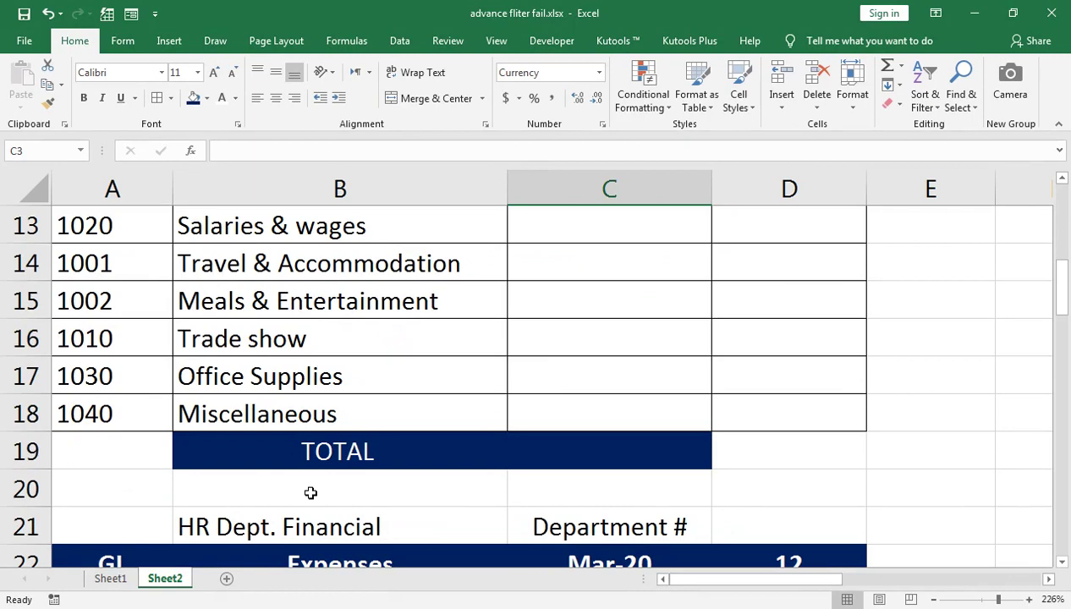
{"action": "scroll", "coordinate": [311, 491], "scroll_direction": "down", "scroll_amount": 1}
{"action": "scroll", "coordinate": [315, 498], "scroll_direction": "down", "scroll_amount": 1}
{"action": "scroll", "coordinate": [315, 498], "scroll_direction": "down", "scroll_amount": 1}
{"action": "scroll", "coordinate": [310, 497], "scroll_direction": "down", "scroll_amount": 1}
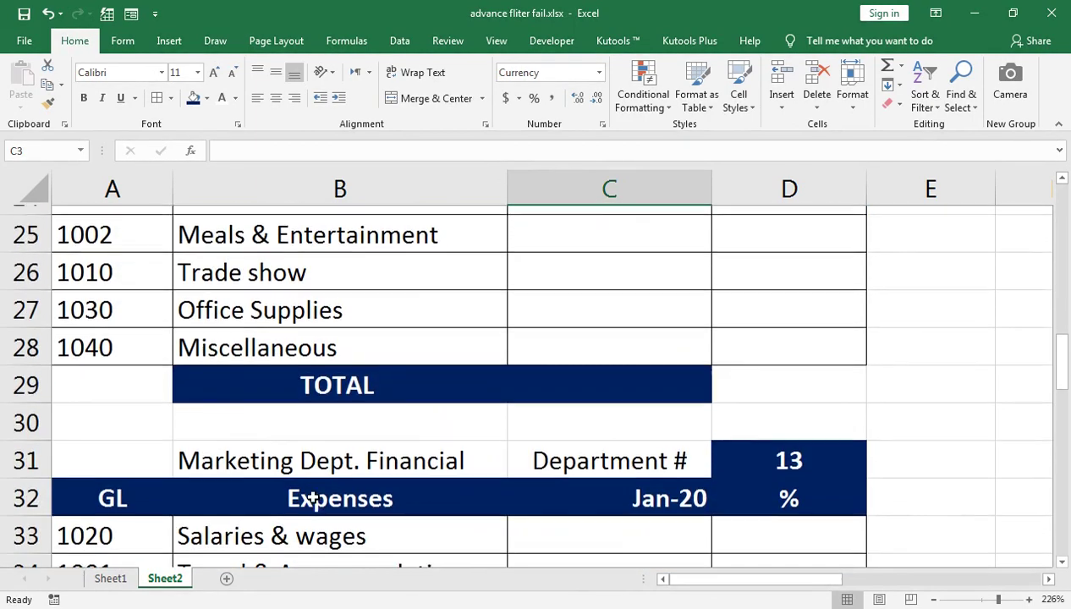
{"action": "scroll", "coordinate": [366, 462], "scroll_direction": "down", "scroll_amount": 2}
{"action": "scroll", "coordinate": [367, 462], "scroll_direction": "down", "scroll_amount": 1}
{"action": "scroll", "coordinate": [366, 448], "scroll_direction": "down", "scroll_amount": 1}
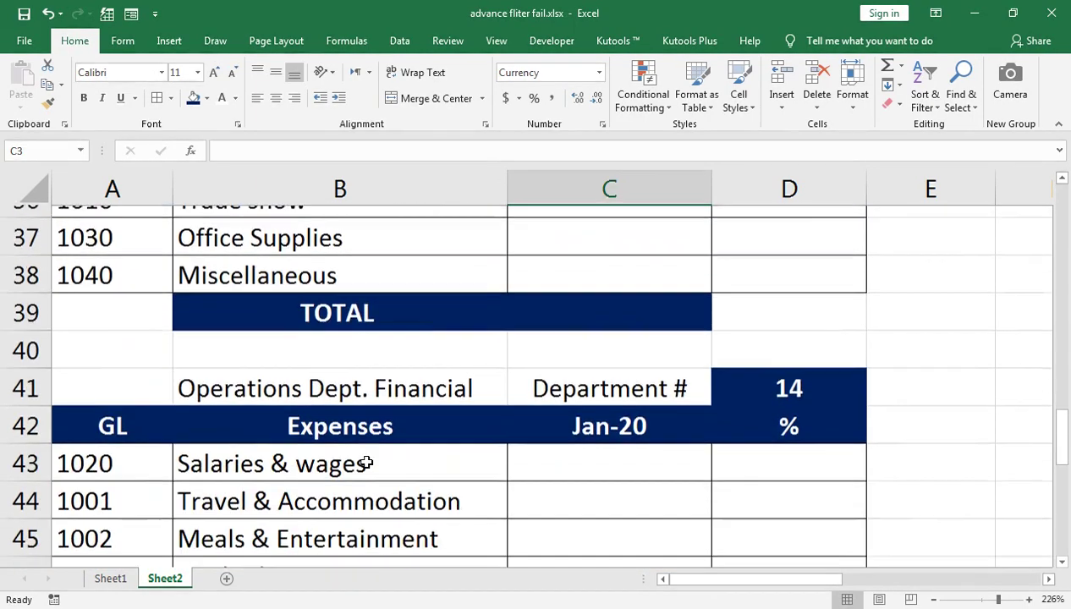
{"action": "scroll", "coordinate": [398, 400], "scroll_direction": "down", "scroll_amount": 2}
{"action": "scroll", "coordinate": [397, 399], "scroll_direction": "down", "scroll_amount": 1}
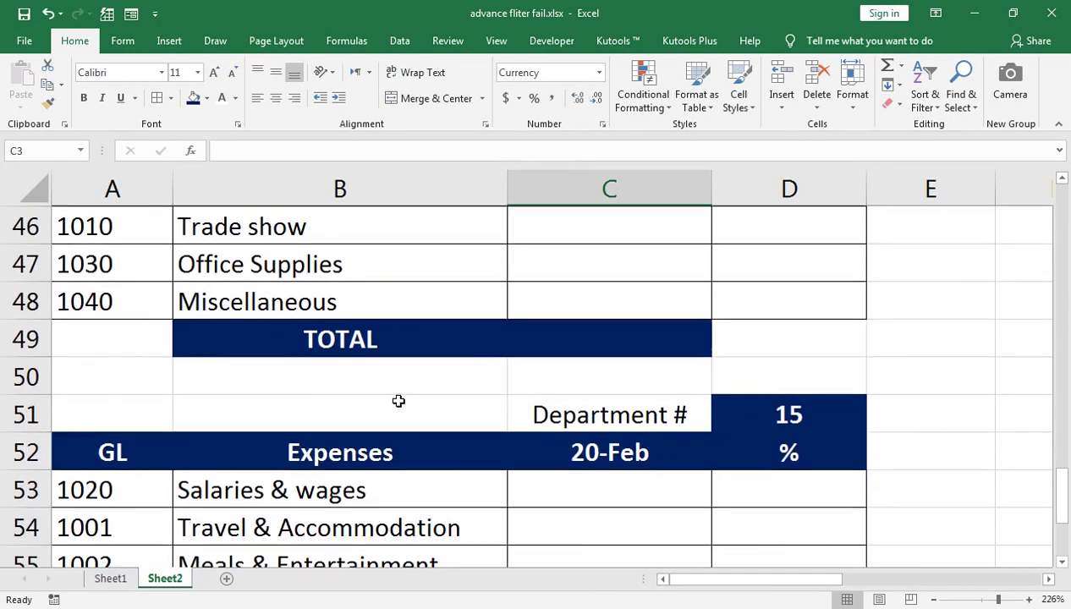
{"action": "scroll", "coordinate": [398, 400], "scroll_direction": "down", "scroll_amount": 2}
{"action": "scroll", "coordinate": [398, 400], "scroll_direction": "up", "scroll_amount": 1}
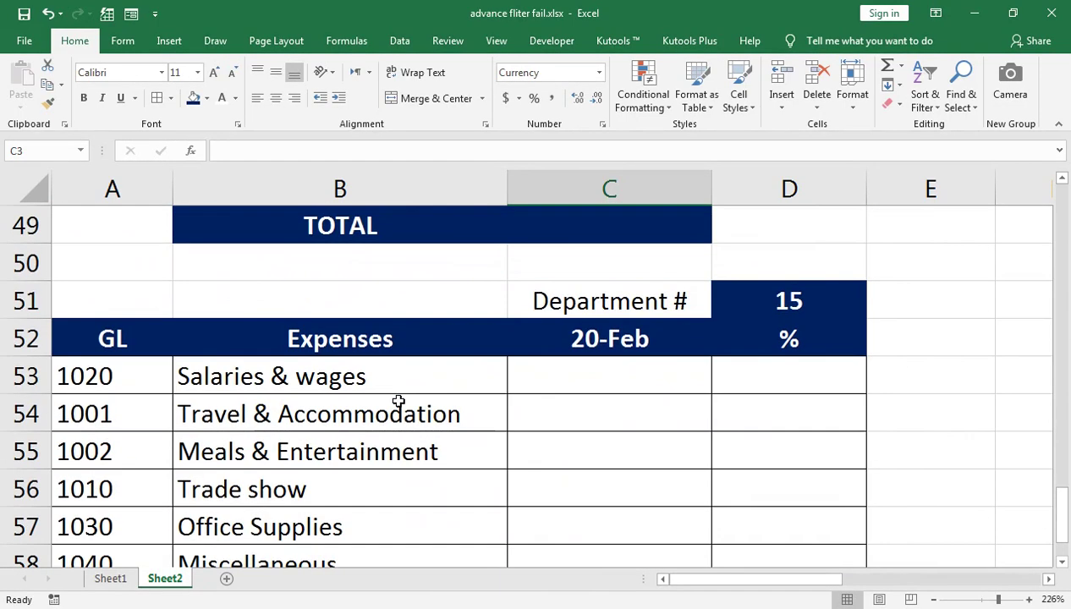
{"action": "left_click", "coordinate": [288, 302]}
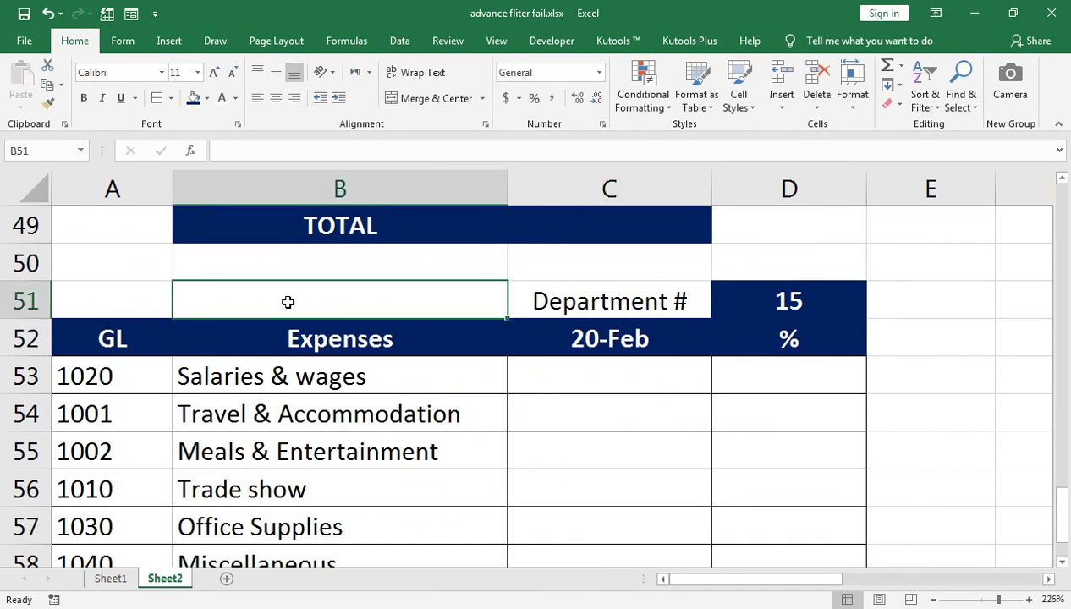
{"action": "type", "text": "Product Development"}
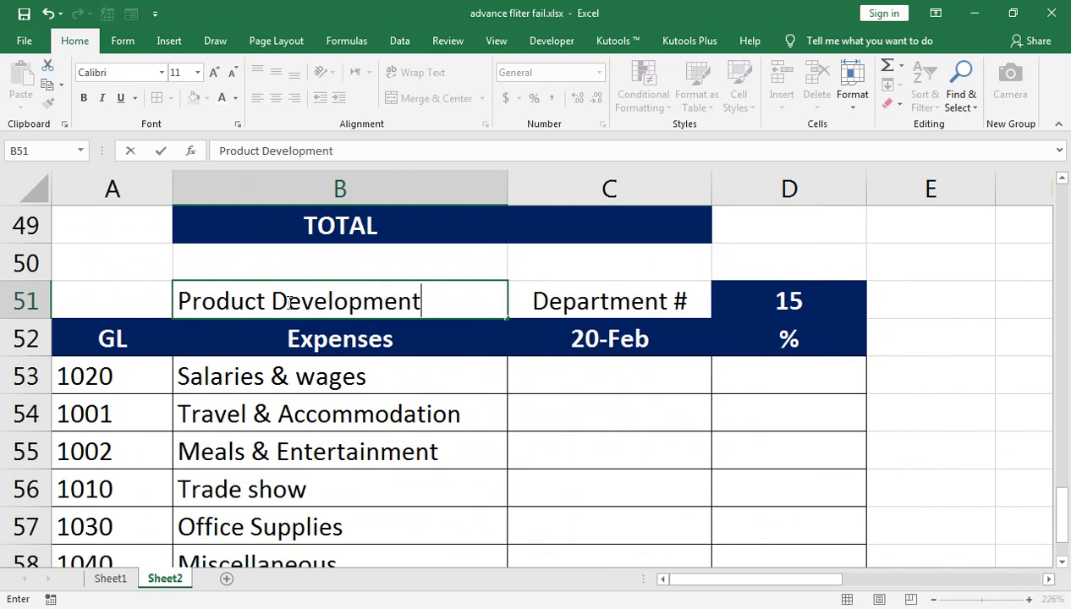
{"action": "key", "text": "Return"}
Step: Make the Product Development title in B51 bold
{"action": "left_click", "coordinate": [287, 302]}
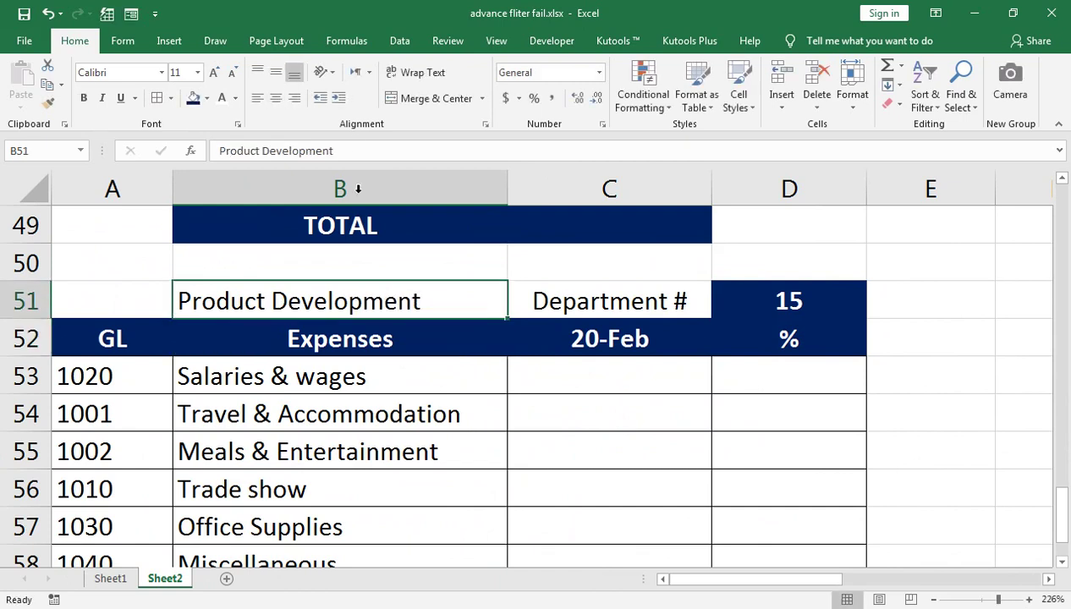
{"action": "left_click", "coordinate": [83, 97]}
{"action": "scroll", "coordinate": [516, 364], "scroll_direction": "up", "scroll_amount": 2}
{"action": "scroll", "coordinate": [516, 364], "scroll_direction": "up", "scroll_amount": 13}
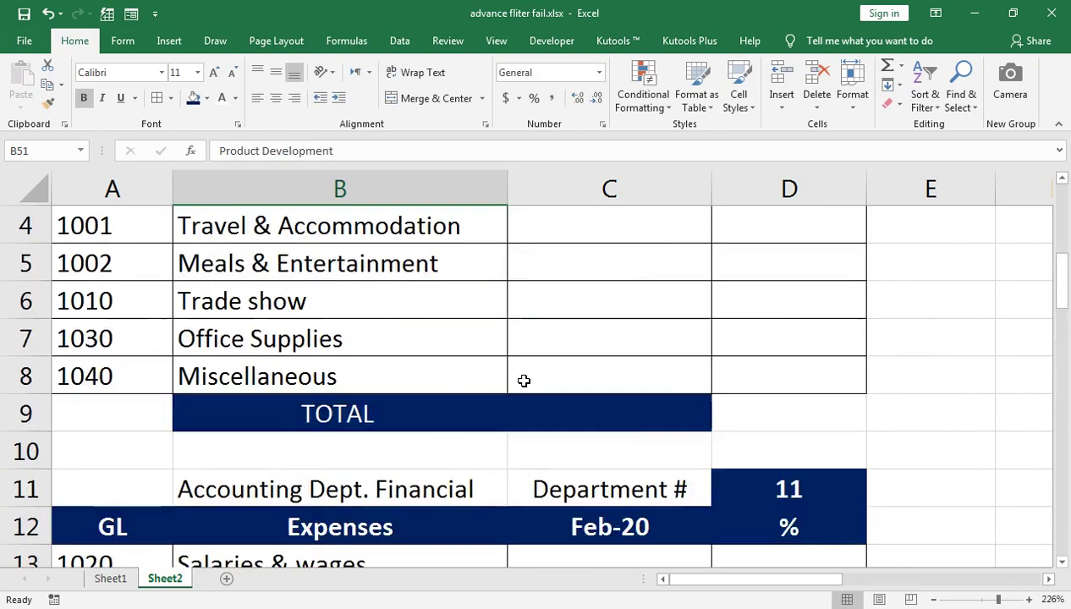
{"action": "scroll", "coordinate": [523, 380], "scroll_direction": "up", "scroll_amount": 1}
Step: Begin =SUMIFS in Sheet2's C3 with sum range Sheet1 column C and criteria range Sheet1 column G
{"action": "left_click", "coordinate": [657, 290]}
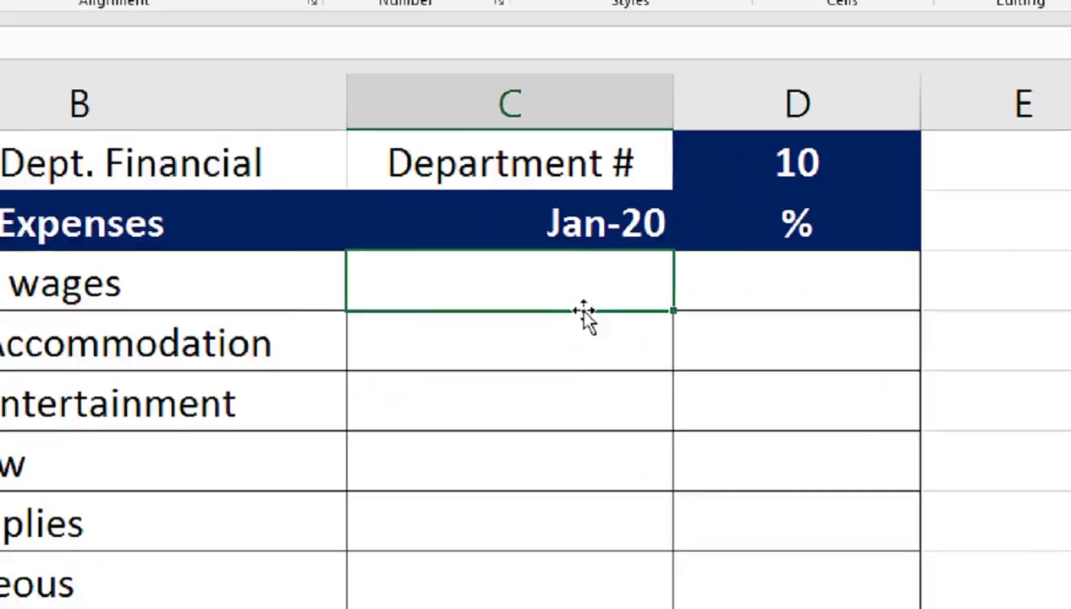
{"action": "type", "text": "=sumif"}
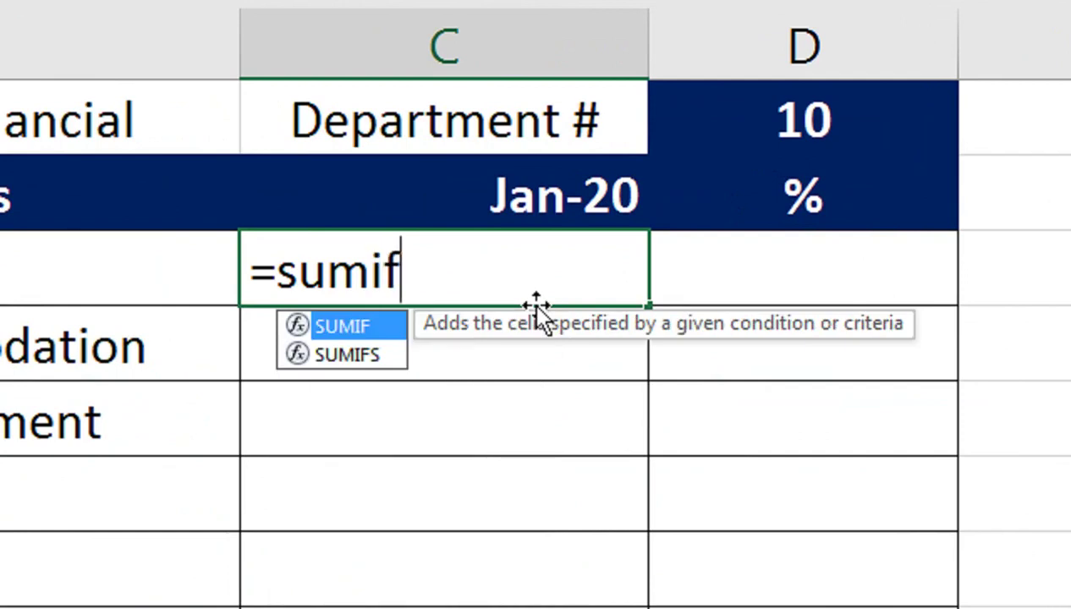
{"action": "type", "text": "s"}
{"action": "key", "text": "Tab"}
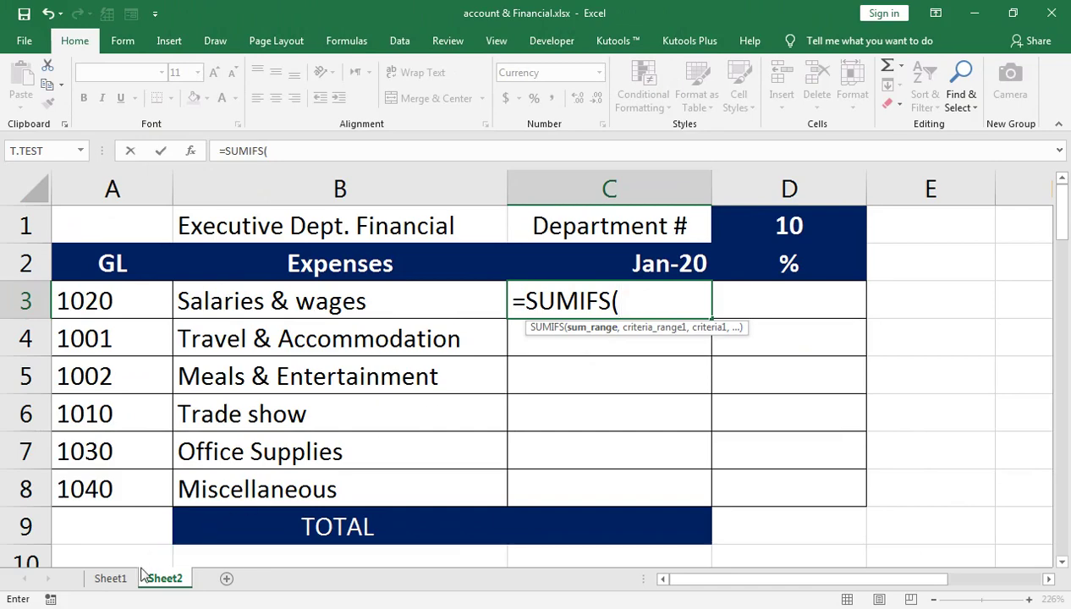
{"action": "left_click", "coordinate": [111, 577]}
{"action": "left_click", "coordinate": [390, 178]}
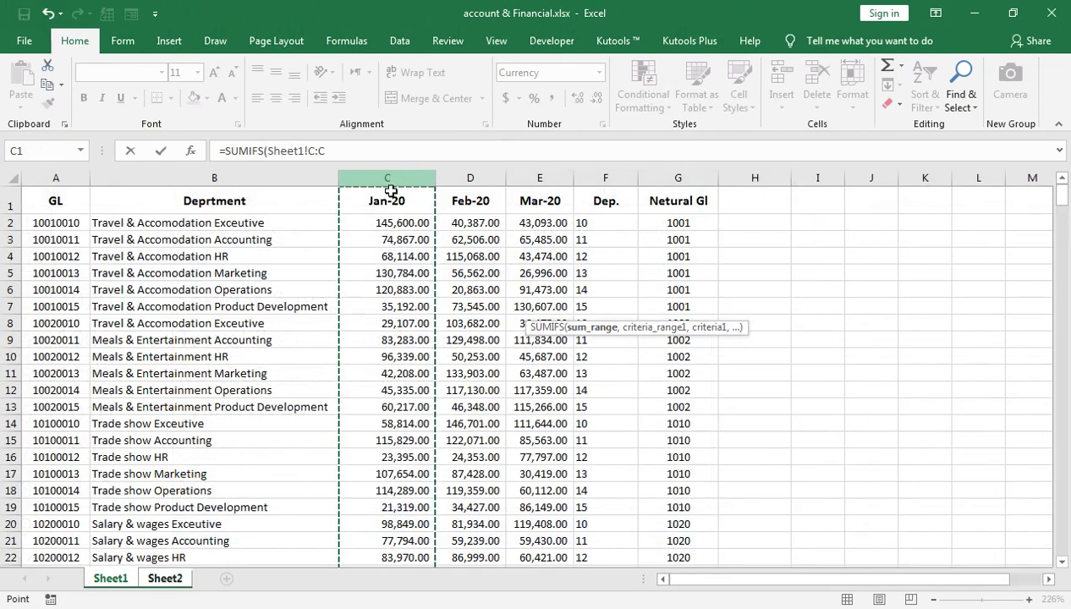
{"action": "left_click", "coordinate": [393, 179]}
{"action": "type", "text": ","}
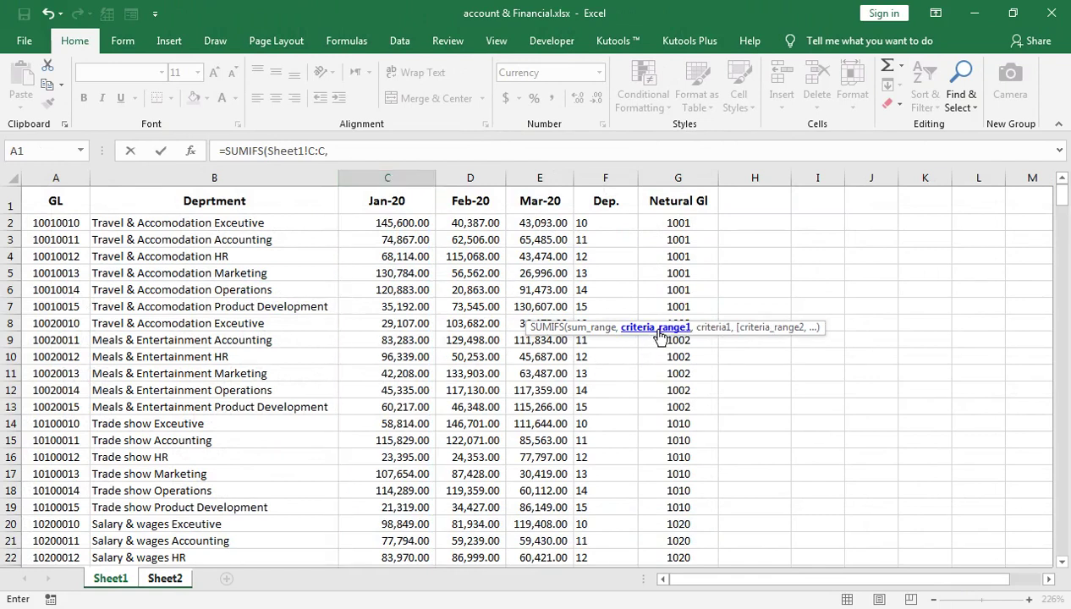
{"action": "left_click", "coordinate": [374, 150]}
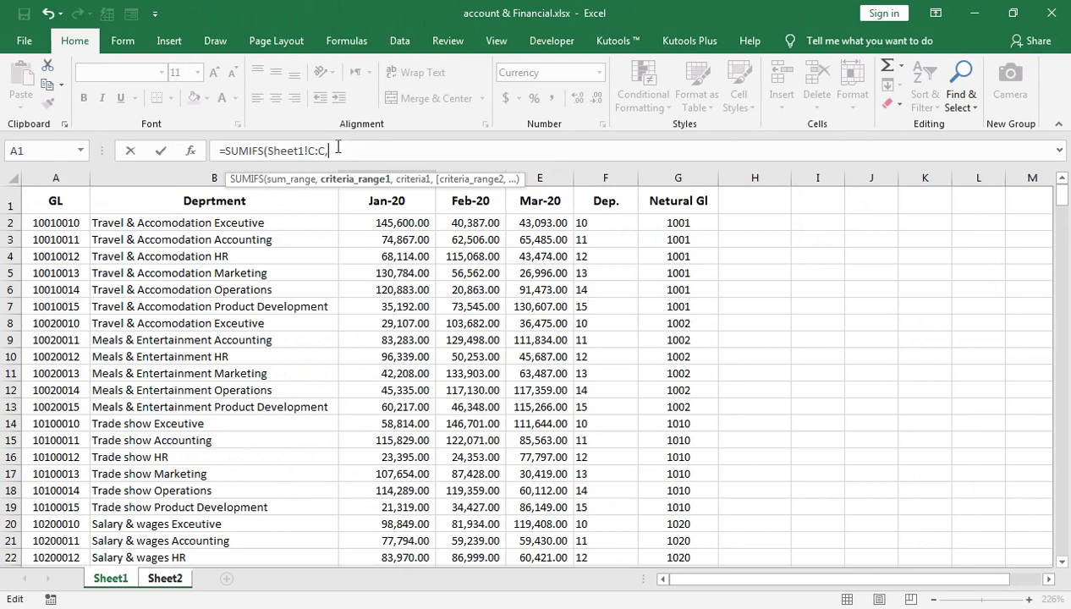
{"action": "left_click", "coordinate": [688, 178]}
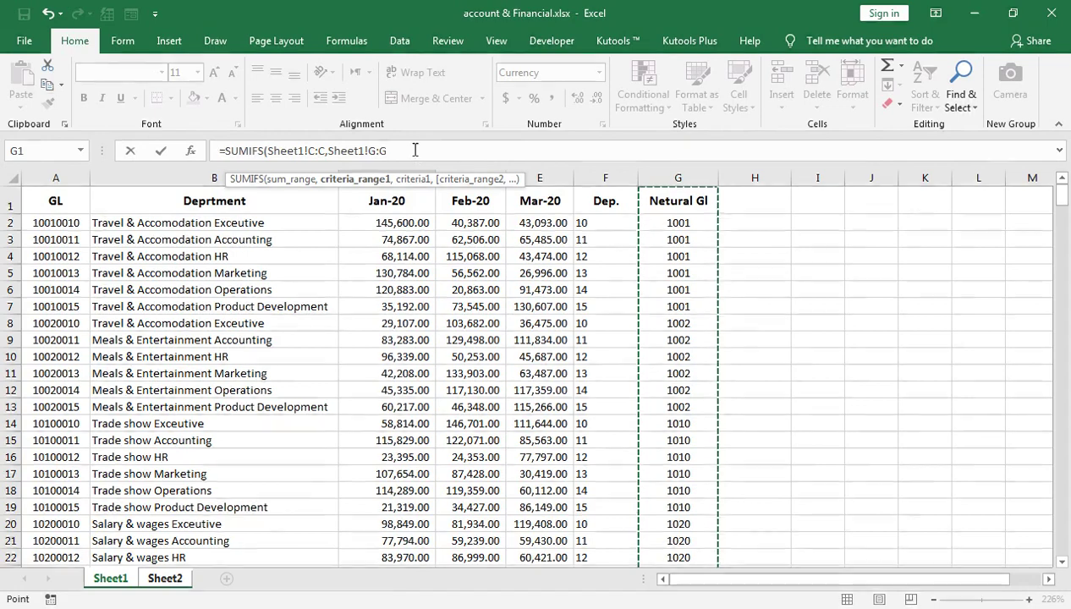
{"action": "type", "text": ","}
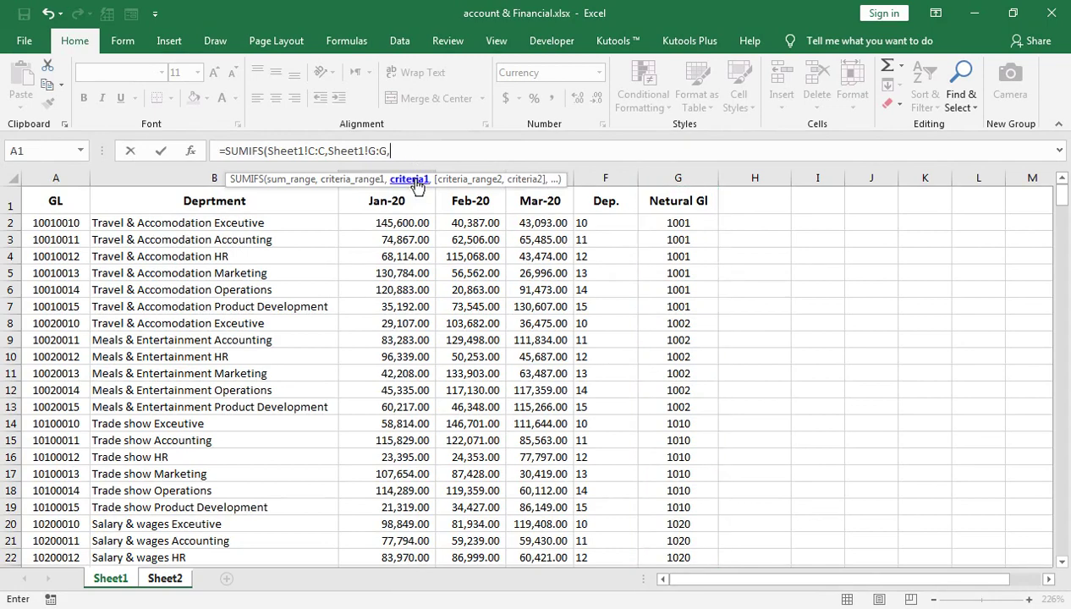
{"action": "left_click", "coordinate": [175, 580]}
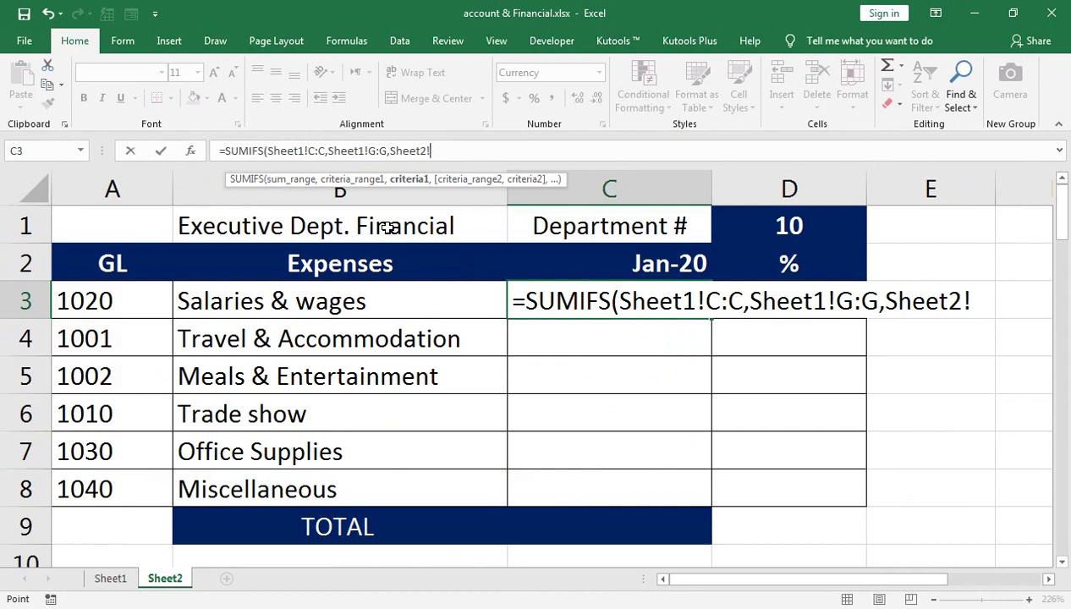
Step: Complete C3's SUMIFS with criterion A3 plus Sheet1 column F matched to $D$1, returning $98,849.00
{"action": "left_click", "coordinate": [125, 295]}
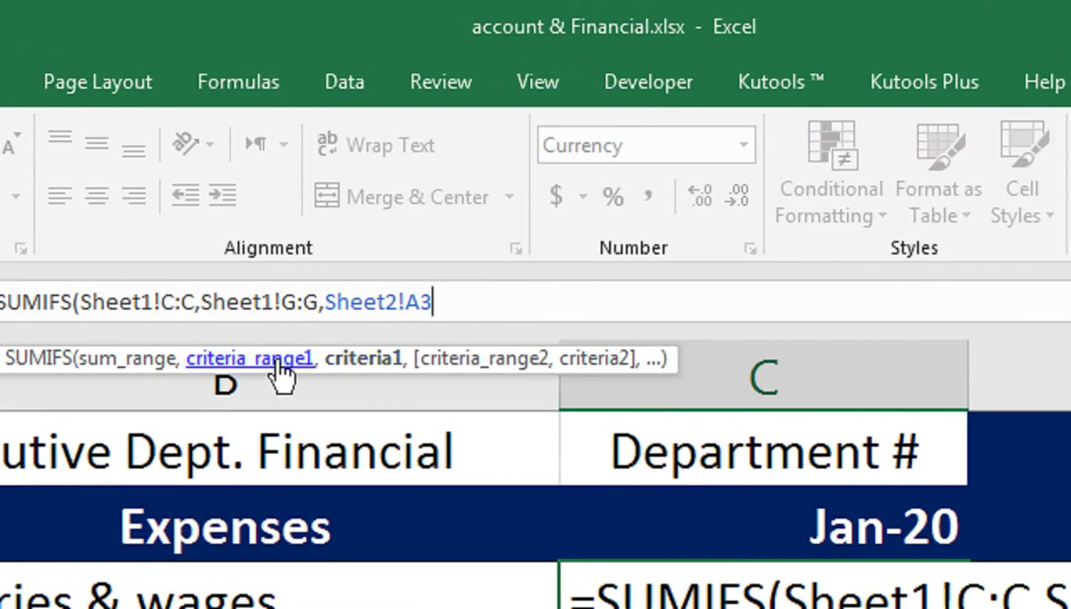
{"action": "type", "text": ","}
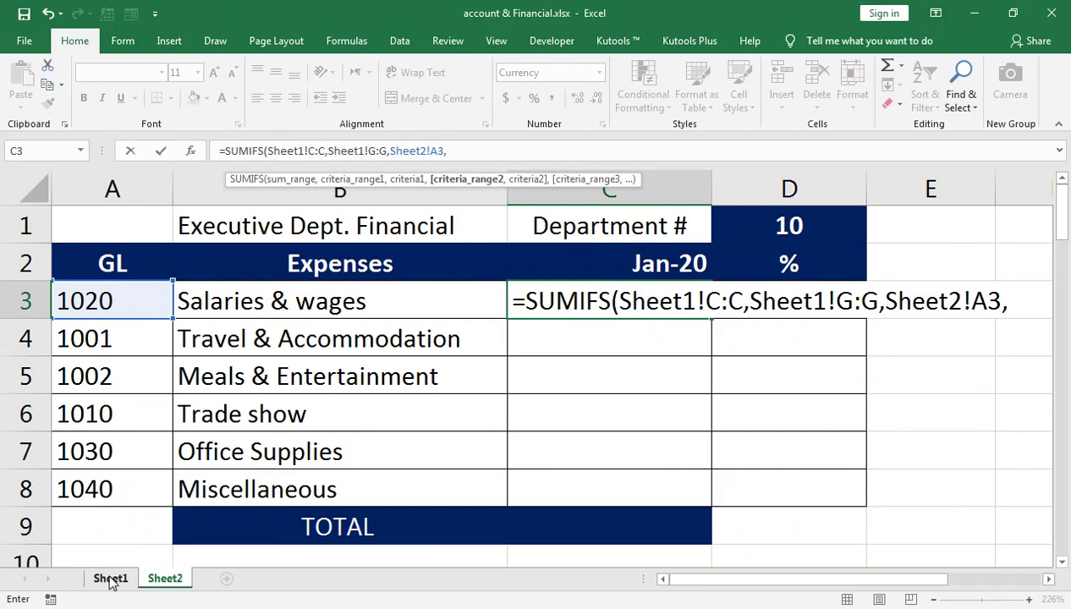
{"action": "left_click", "coordinate": [111, 579]}
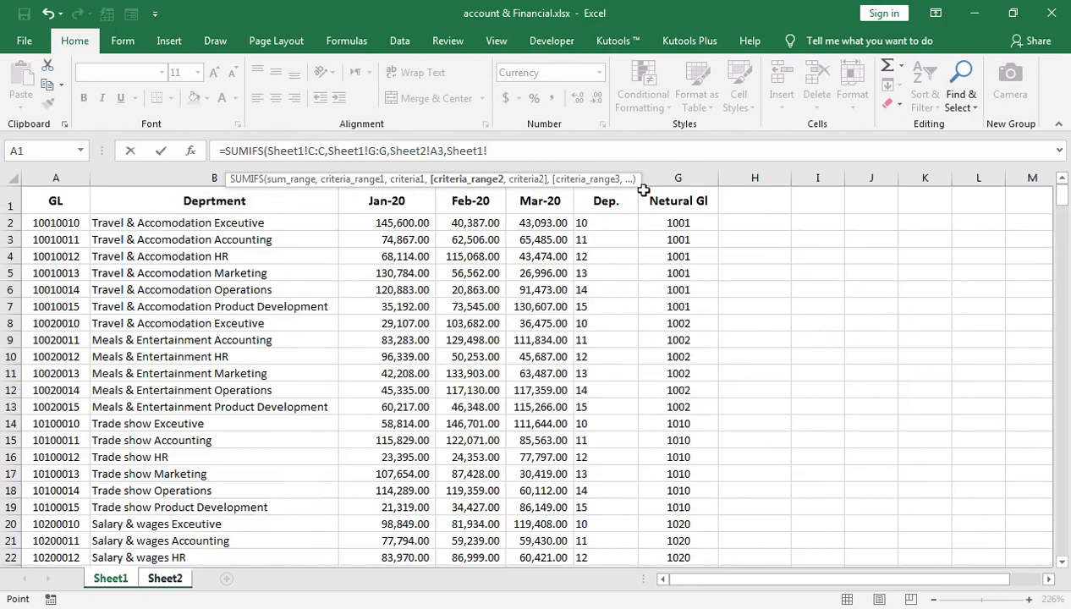
{"action": "left_click", "coordinate": [598, 170]}
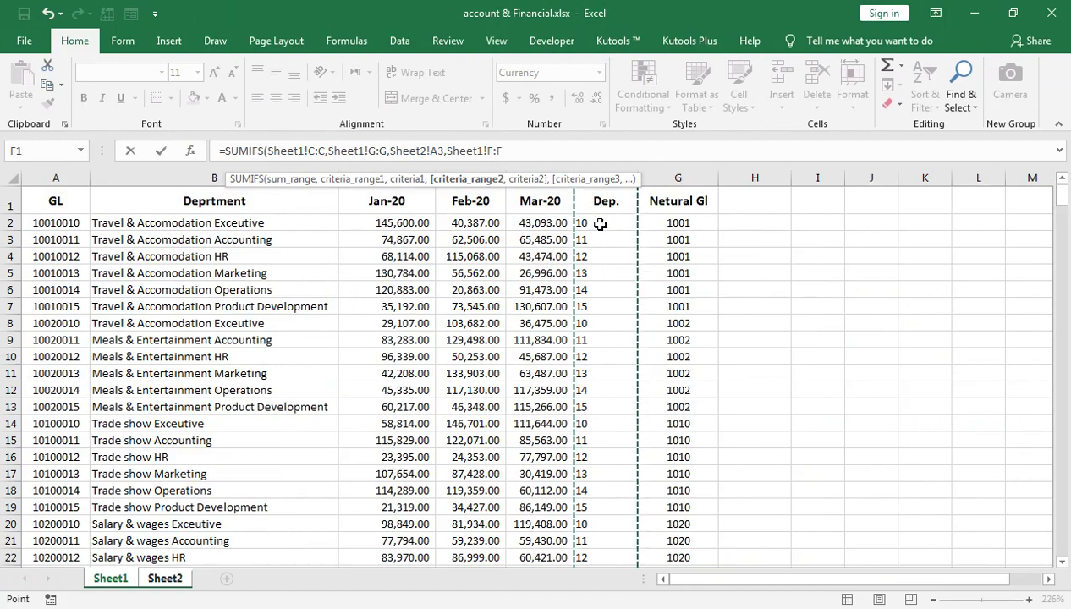
{"action": "type", "text": ","}
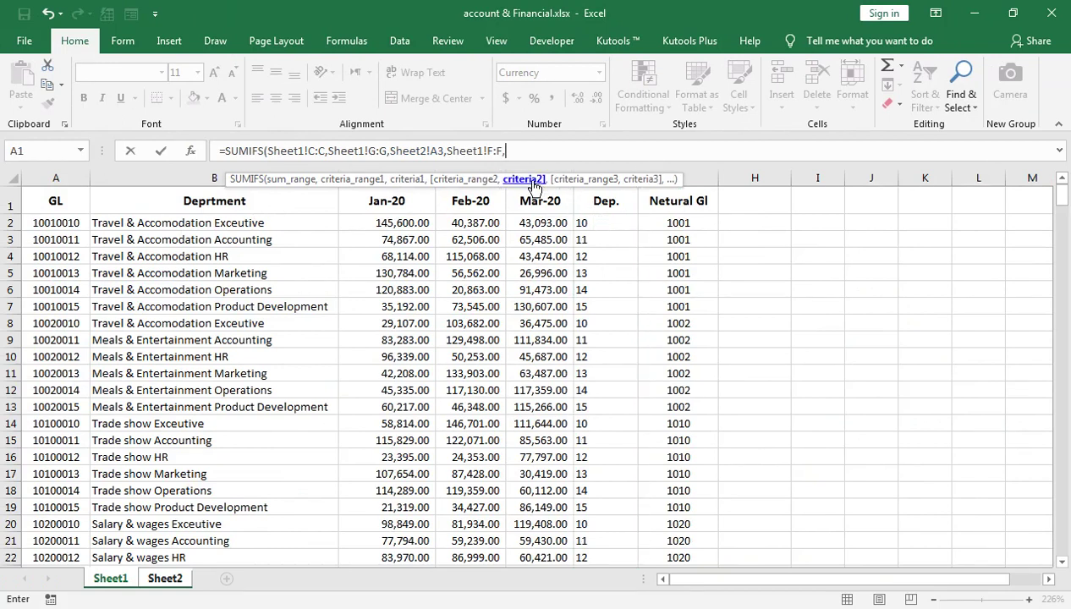
{"action": "left_click", "coordinate": [163, 580]}
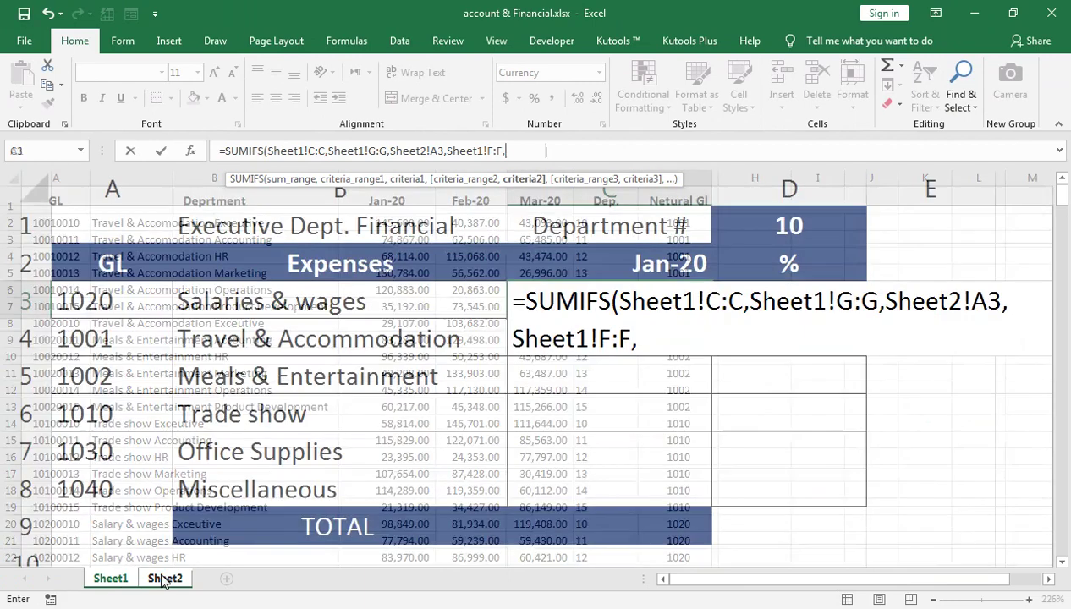
{"action": "left_click", "coordinate": [761, 226]}
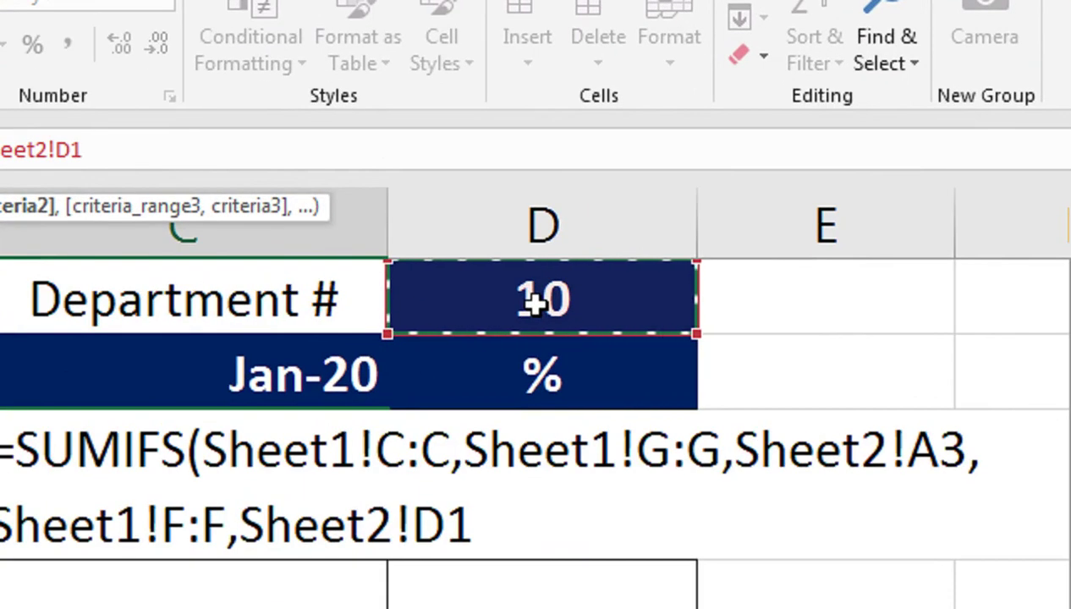
{"action": "key", "text": "F4"}
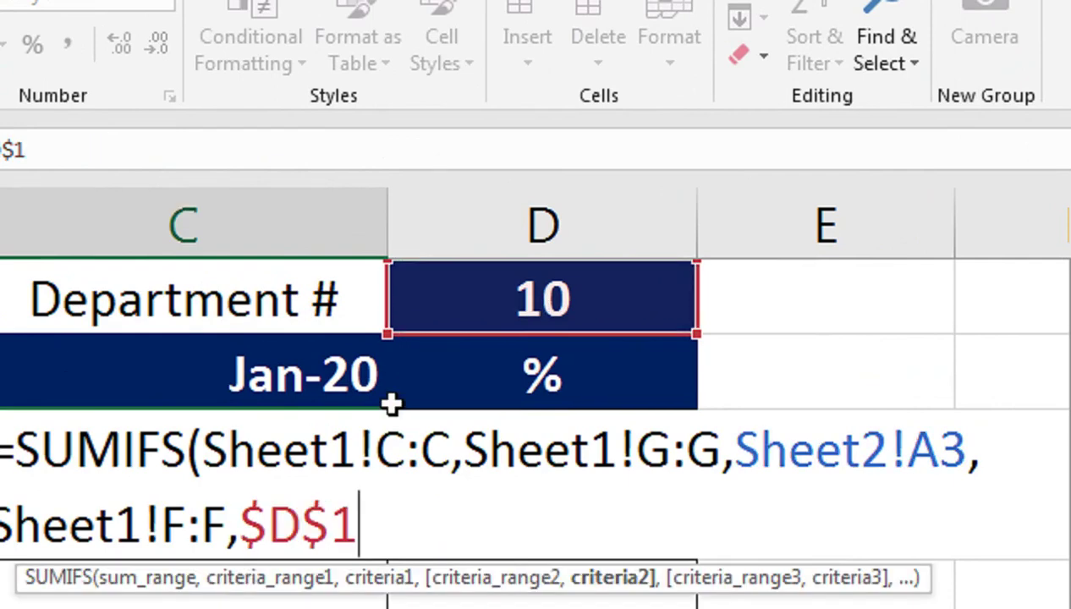
{"action": "type", "text": ")"}
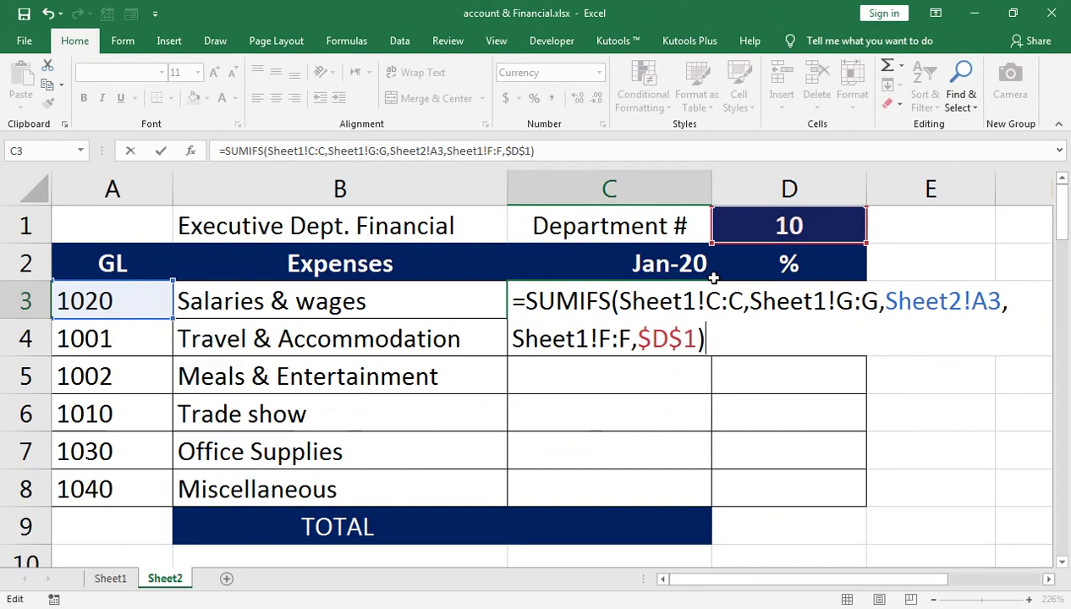
{"action": "key", "text": "Return"}
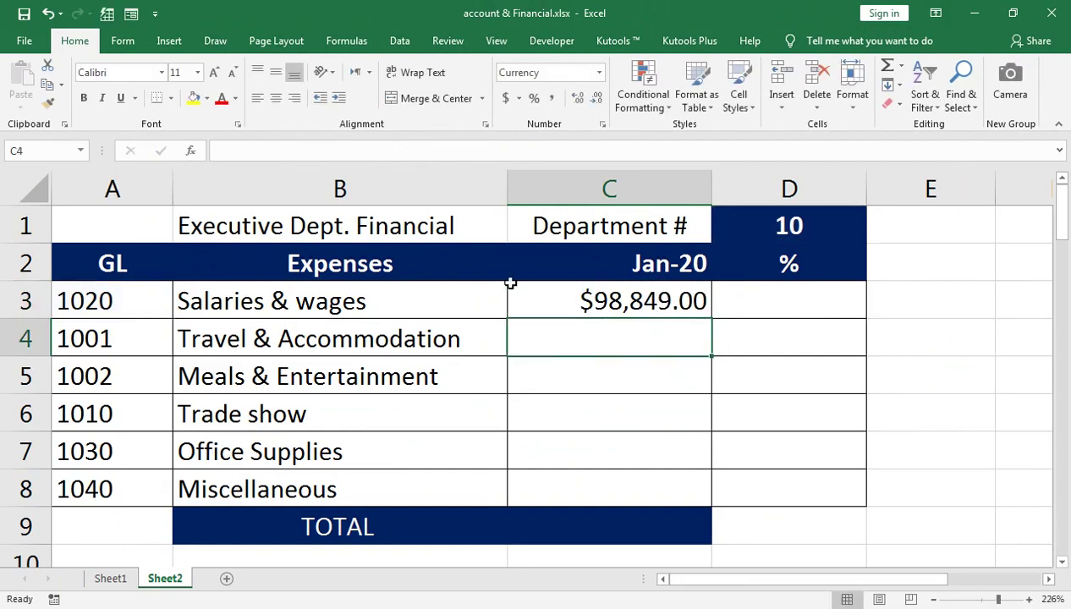
Step: Fill the SUMIFS formula from C3 down through C8 without touching the total row
{"action": "left_click", "coordinate": [606, 308]}
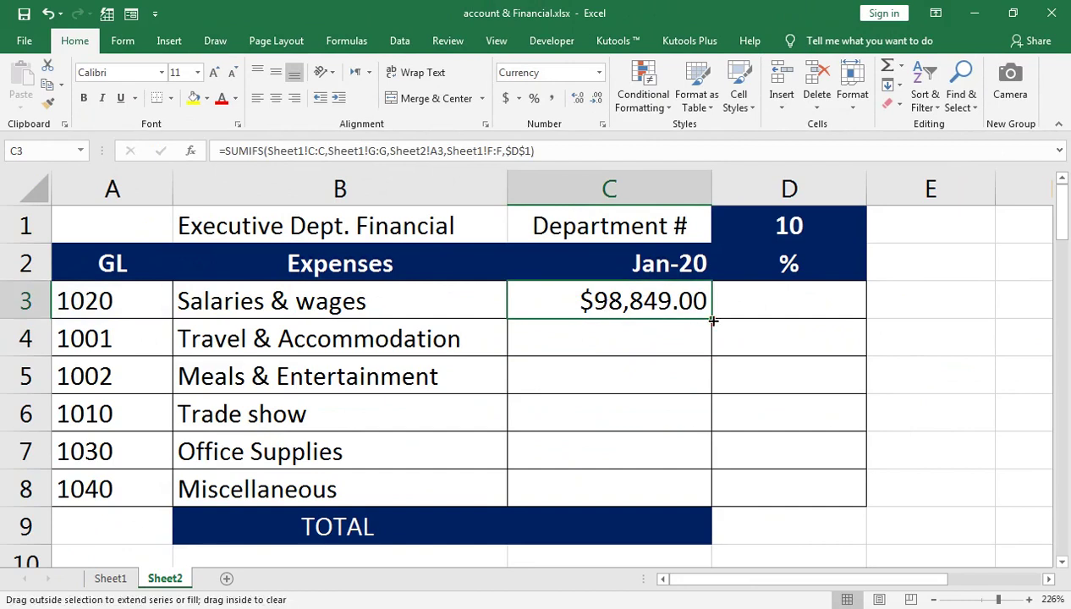
{"action": "double_click", "coordinate": [713, 322]}
{"action": "key", "text": "ctrl+z"}
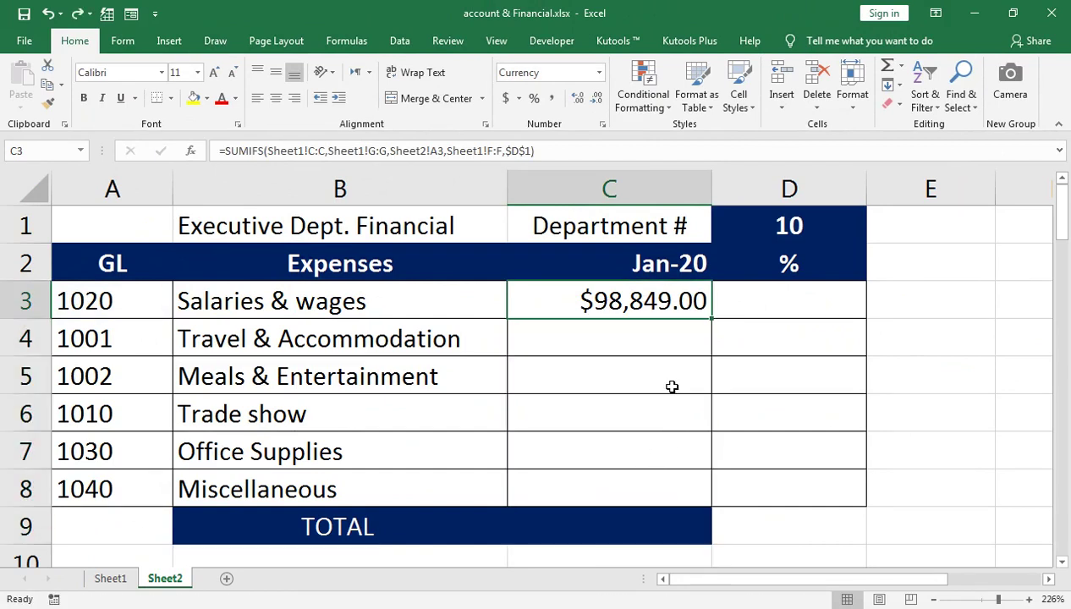
{"action": "key", "text": "shift+Down"}
{"action": "key", "text": "shift+Down"}
{"action": "key", "text": "shift+Down"}
{"action": "key", "text": "shift+Down"}
{"action": "key", "text": "shift+Down"}
{"action": "key", "text": "ctrl+d"}
Step: Total C3:C8 with =SUM in C9 ($579,308.00) and review Sheet1's source data
{"action": "key", "text": "Down"}
{"action": "key", "text": "Down"}
{"action": "key", "text": "Down"}
{"action": "key", "text": "Down"}
{"action": "key", "text": "Down"}
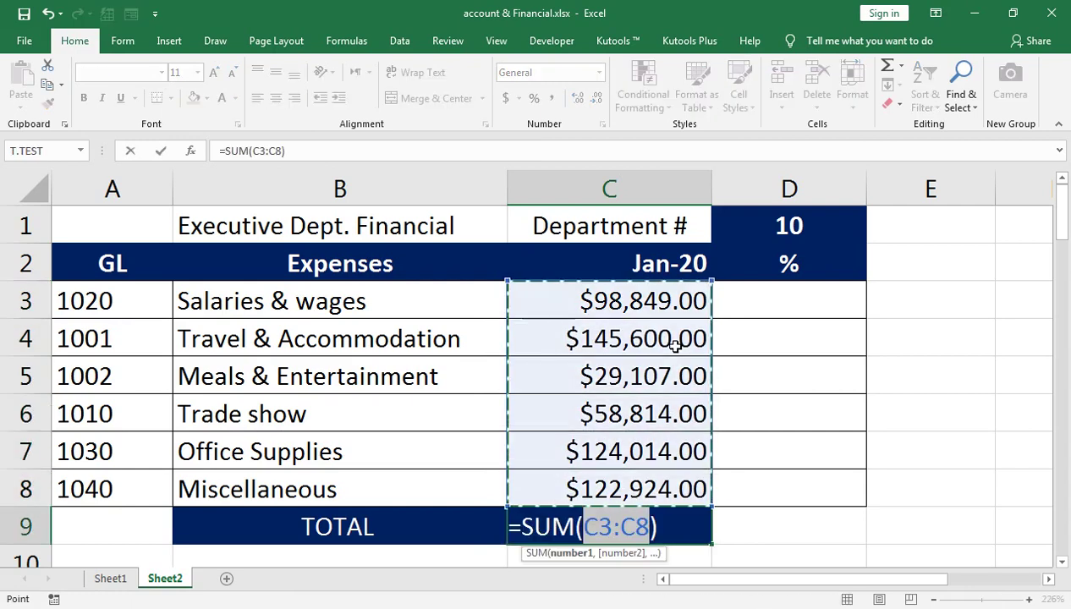
{"action": "key", "text": "Return"}
{"action": "key", "text": "Up"}
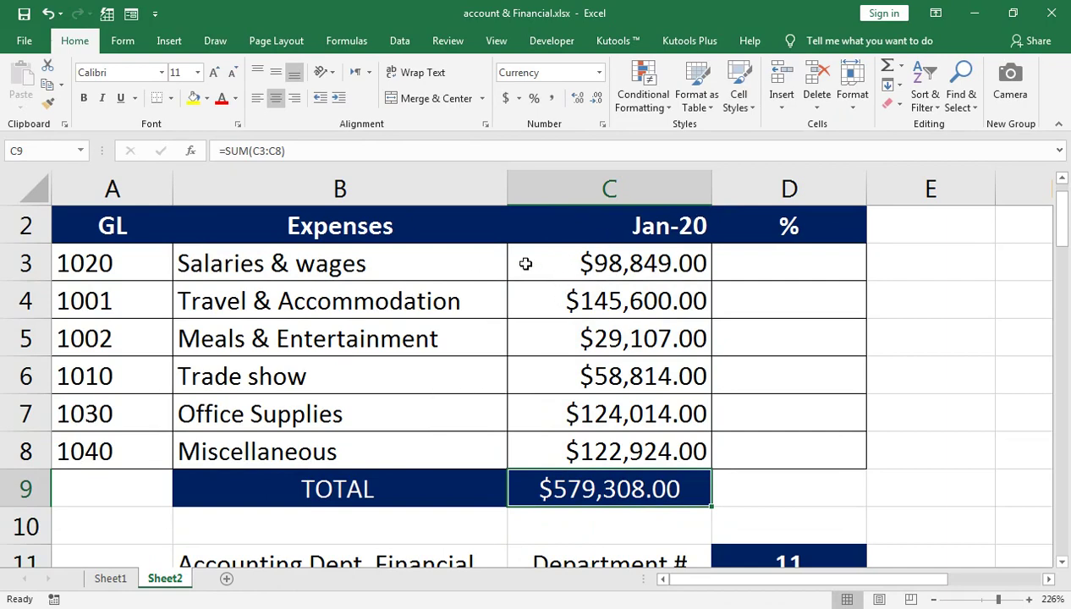
{"action": "left_click", "coordinate": [115, 580]}
{"action": "scroll", "coordinate": [208, 377], "scroll_direction": "down", "scroll_amount": 2}
{"action": "scroll", "coordinate": [212, 379], "scroll_direction": "down", "scroll_amount": 3}
{"action": "scroll", "coordinate": [119, 484], "scroll_direction": "down", "scroll_amount": 1}
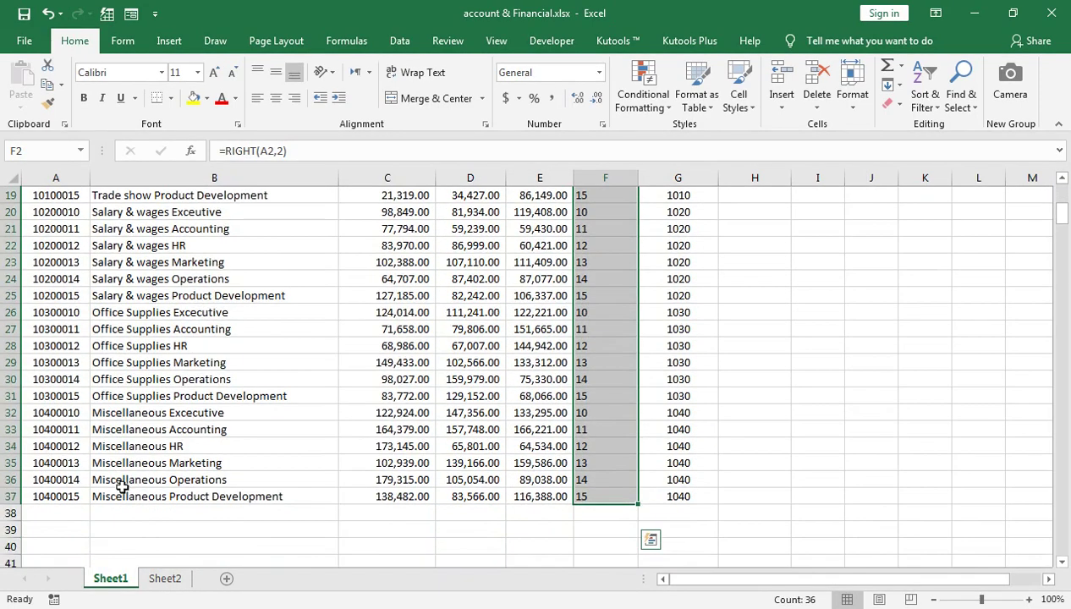
{"action": "scroll", "coordinate": [126, 423], "scroll_direction": "up", "scroll_amount": 2}
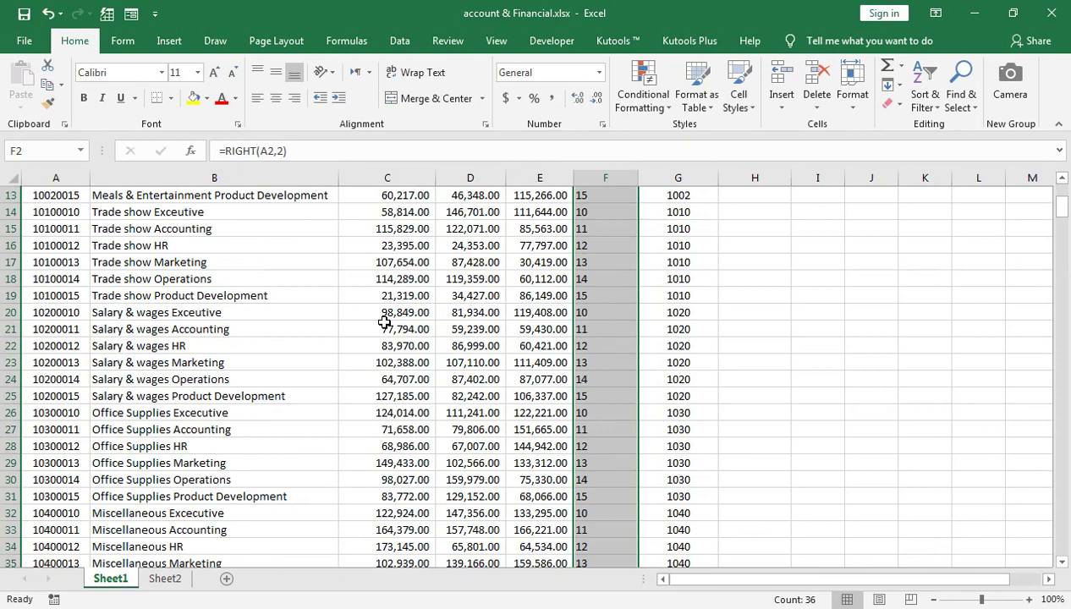
Step: Change Sheet2's C2 month header from Jan-20 to Feb-20 and recheck Sheet1's data
{"action": "scroll", "coordinate": [409, 320], "scroll_direction": "up", "scroll_amount": 4}
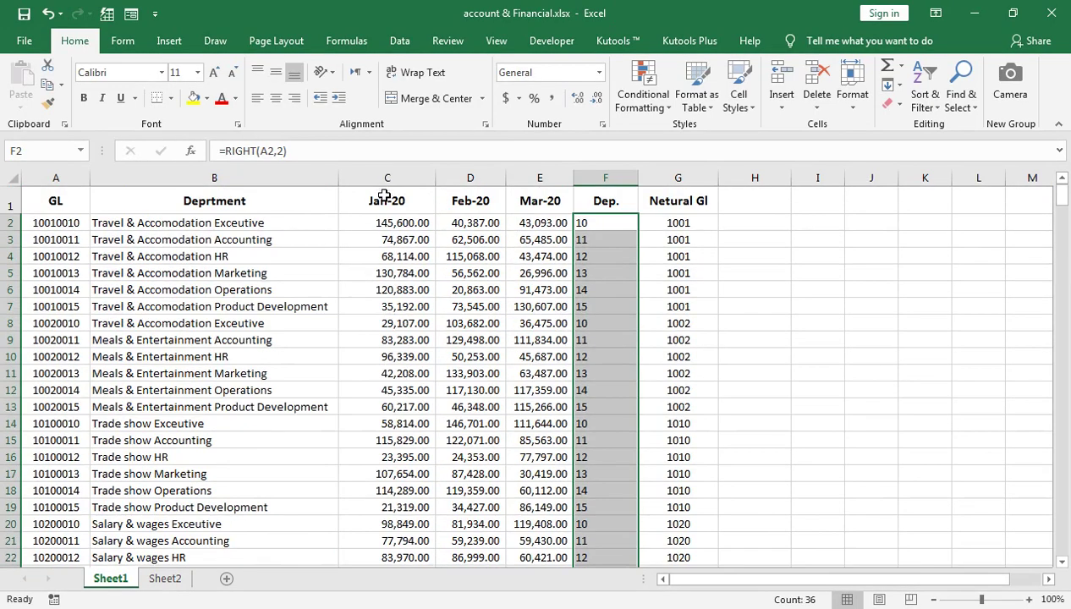
{"action": "left_click", "coordinate": [165, 578]}
{"action": "left_click", "coordinate": [645, 225]}
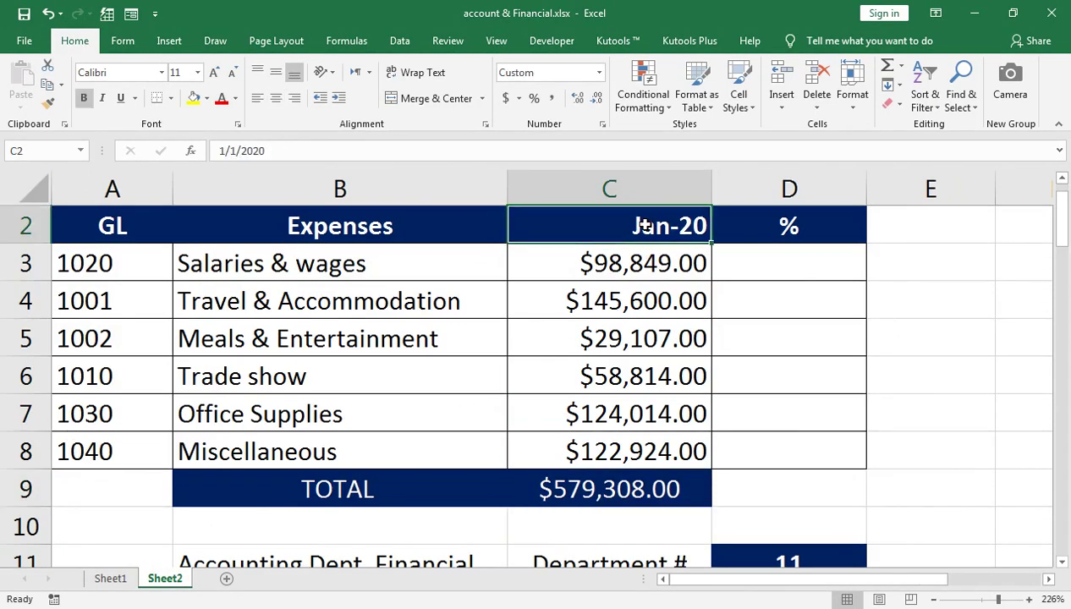
{"action": "type", "text": "Feb-20"}
{"action": "key", "text": "Return"}
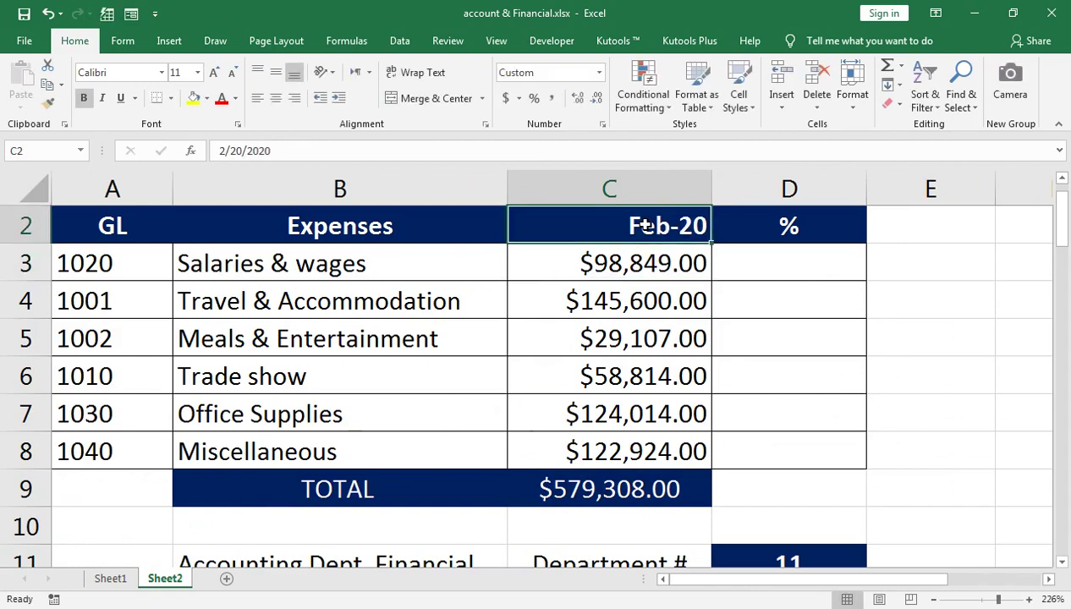
{"action": "scroll", "coordinate": [618, 293], "scroll_direction": "up", "scroll_amount": 1}
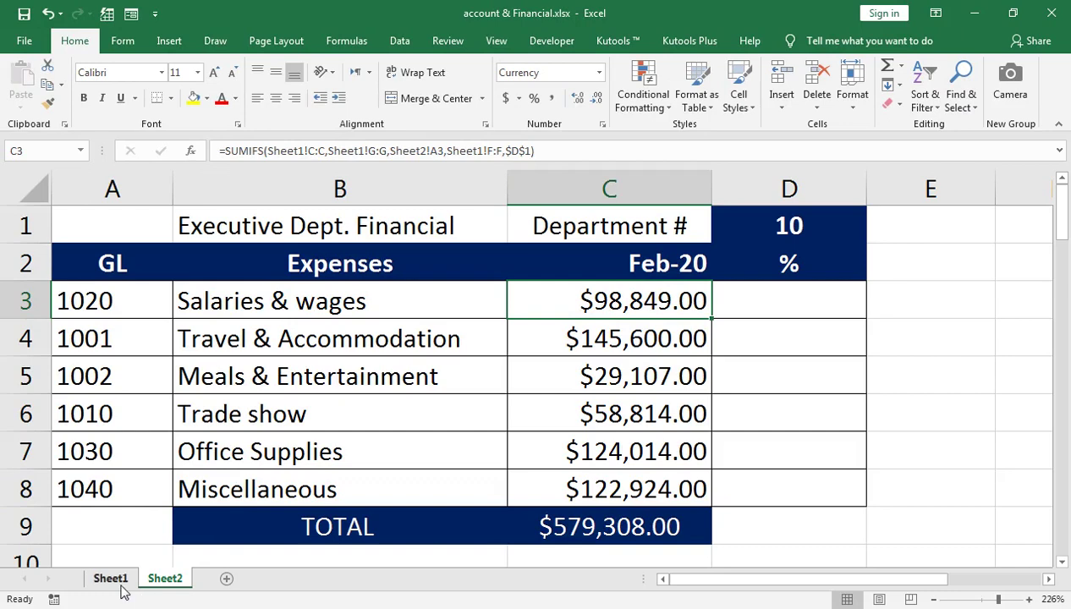
{"action": "left_click", "coordinate": [119, 580]}
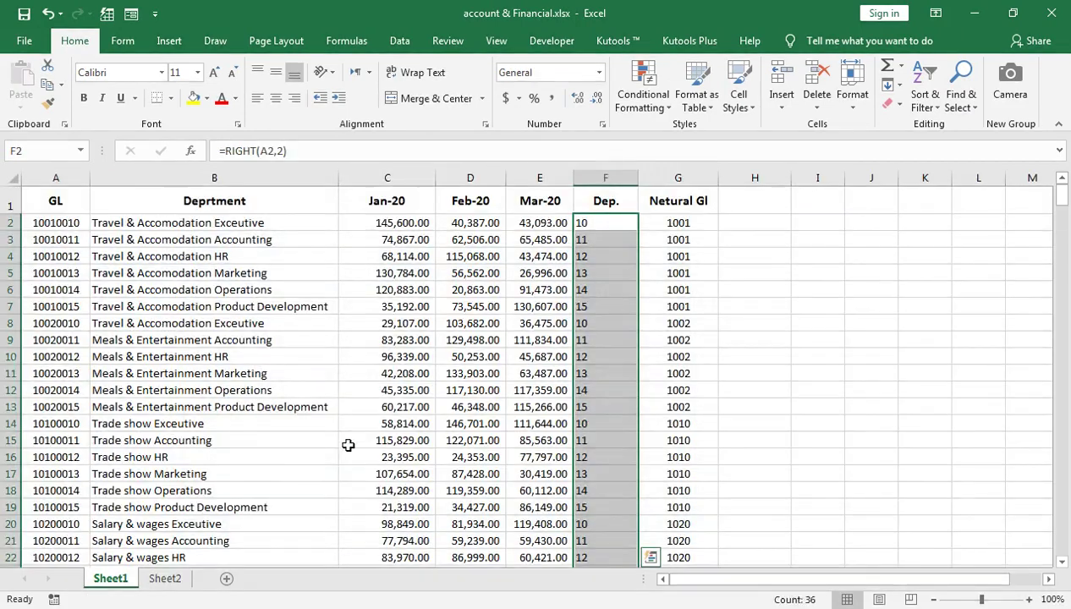
{"action": "scroll", "coordinate": [400, 448], "scroll_direction": "down", "scroll_amount": 1}
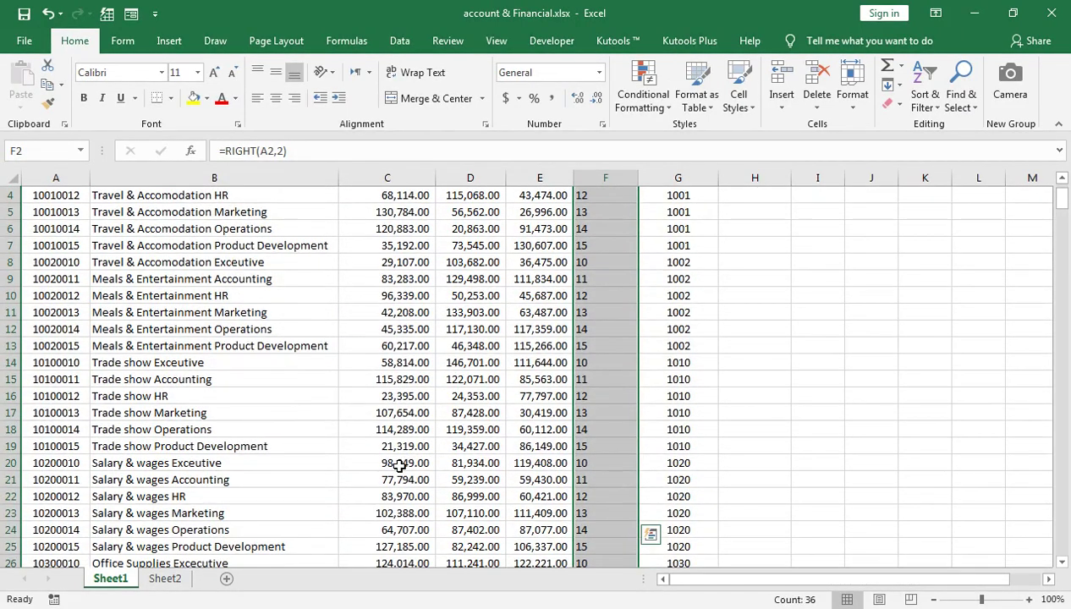
Step: Review C3's SUMIFS and check which Sheet1 column holds the Feb-20 data
{"action": "left_click", "coordinate": [164, 579]}
{"action": "double_click", "coordinate": [573, 303]}
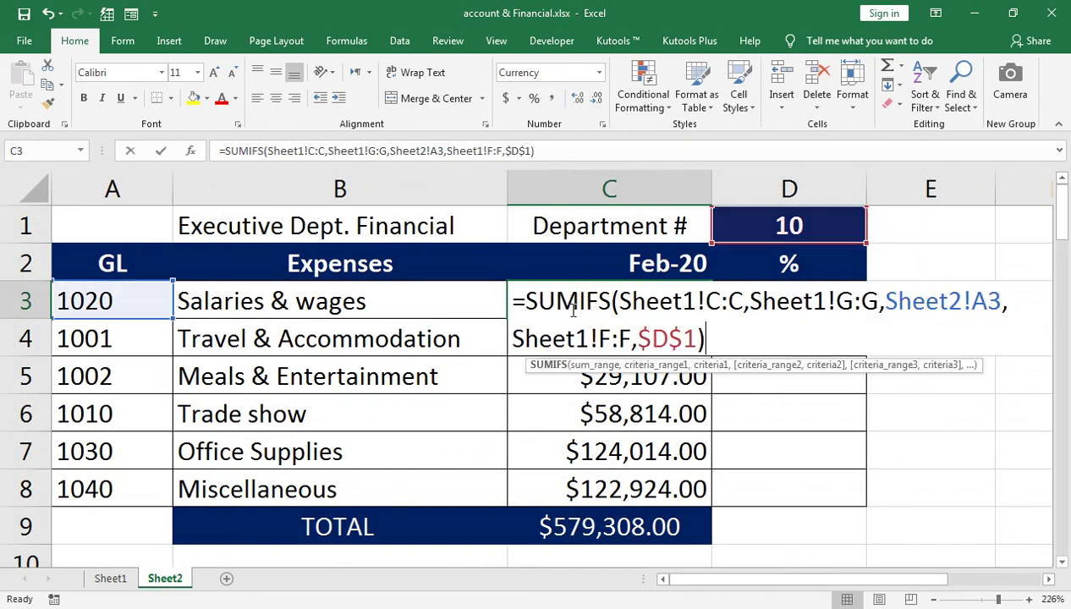
{"action": "left_click", "coordinate": [740, 301]}
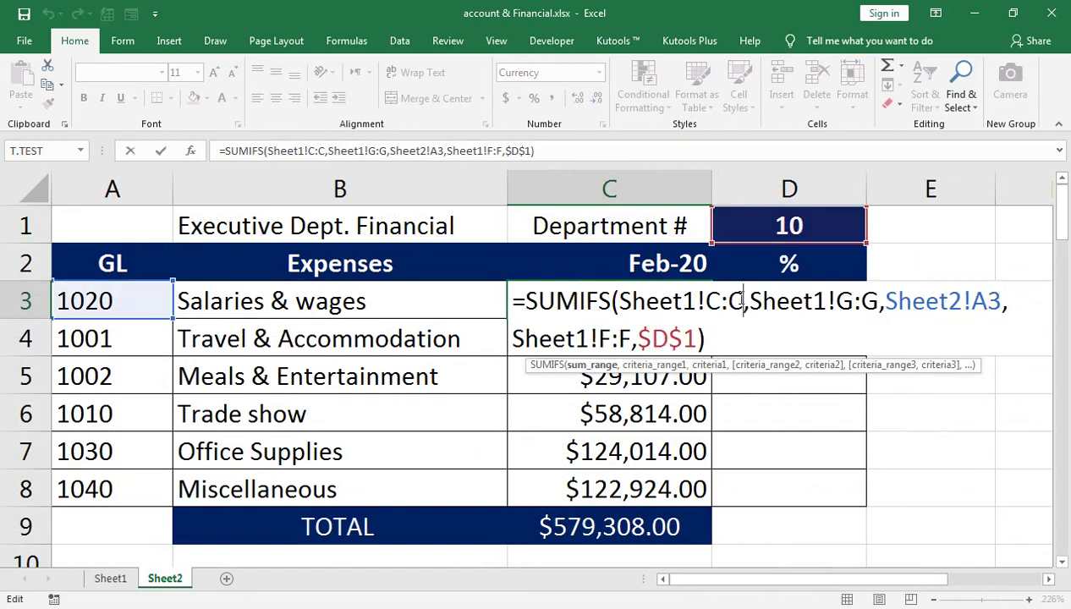
{"action": "key", "text": "Return"}
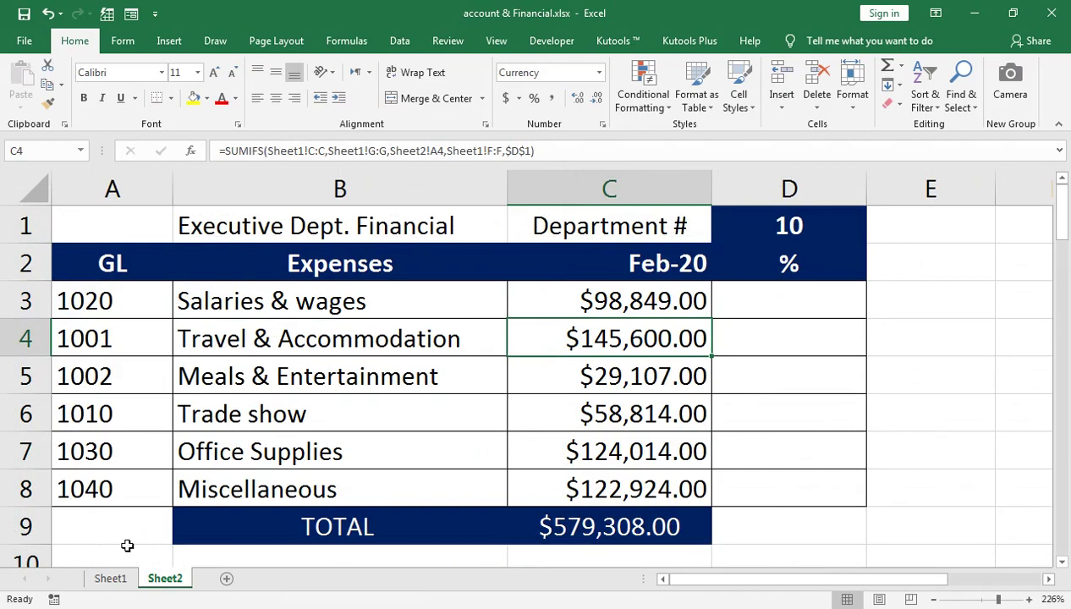
{"action": "left_click", "coordinate": [112, 578]}
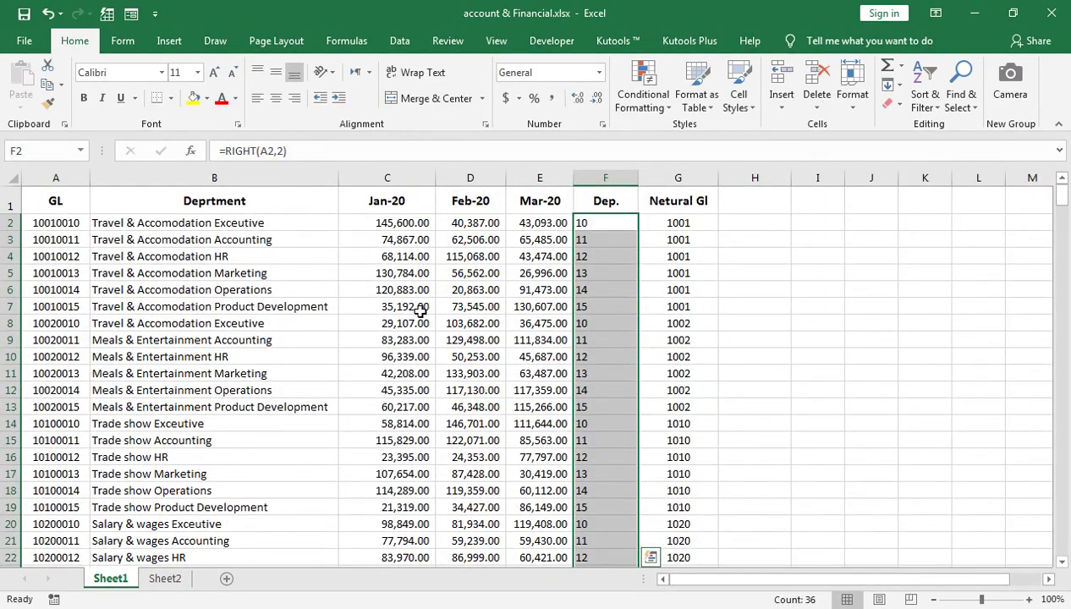
{"action": "left_click", "coordinate": [172, 579]}
Step: Change C3's sum range from C:C to D:D so it sums the Feb-20 column
{"action": "double_click", "coordinate": [740, 302]}
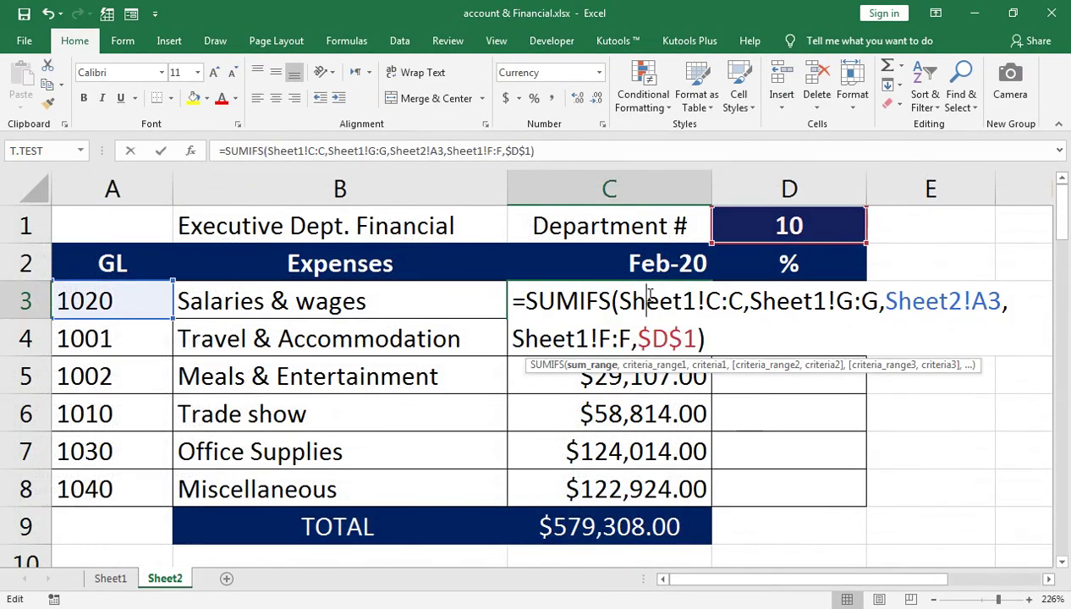
{"action": "left_click", "coordinate": [748, 302]}
{"action": "left_click", "coordinate": [744, 302]}
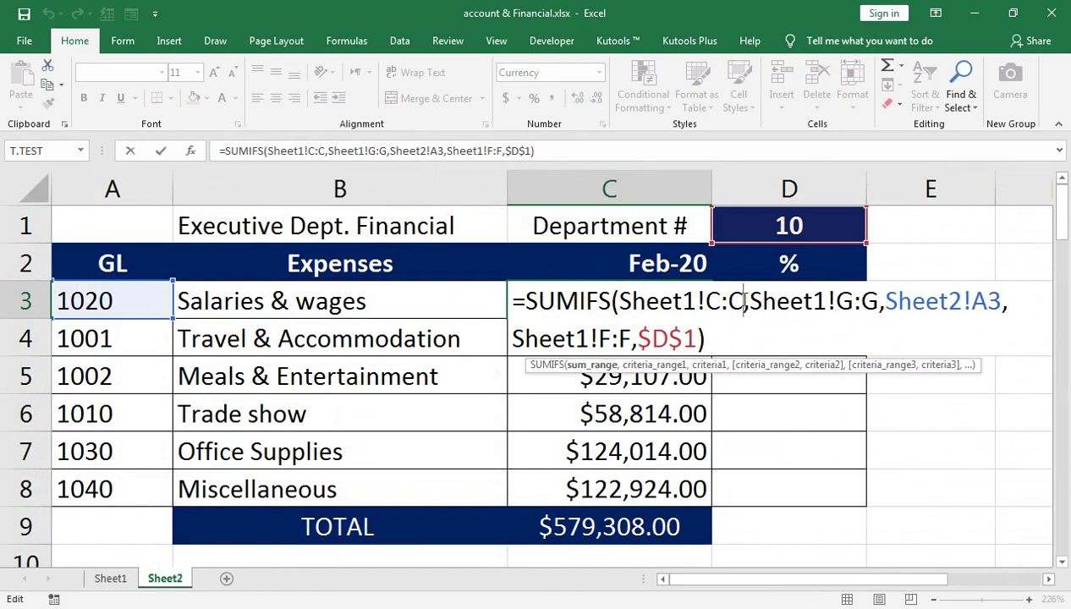
{"action": "key", "text": "BackSpace"}
{"action": "type", "text": "D"}
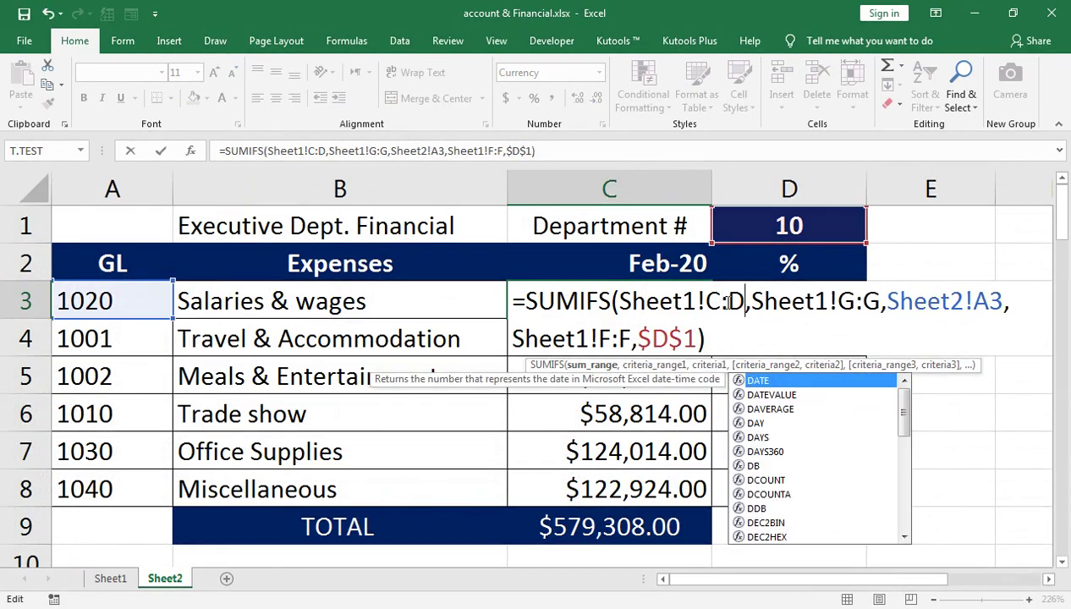
{"action": "left_click", "coordinate": [724, 302]}
{"action": "key", "text": "BackSpace"}
{"action": "type", "text": "D"}
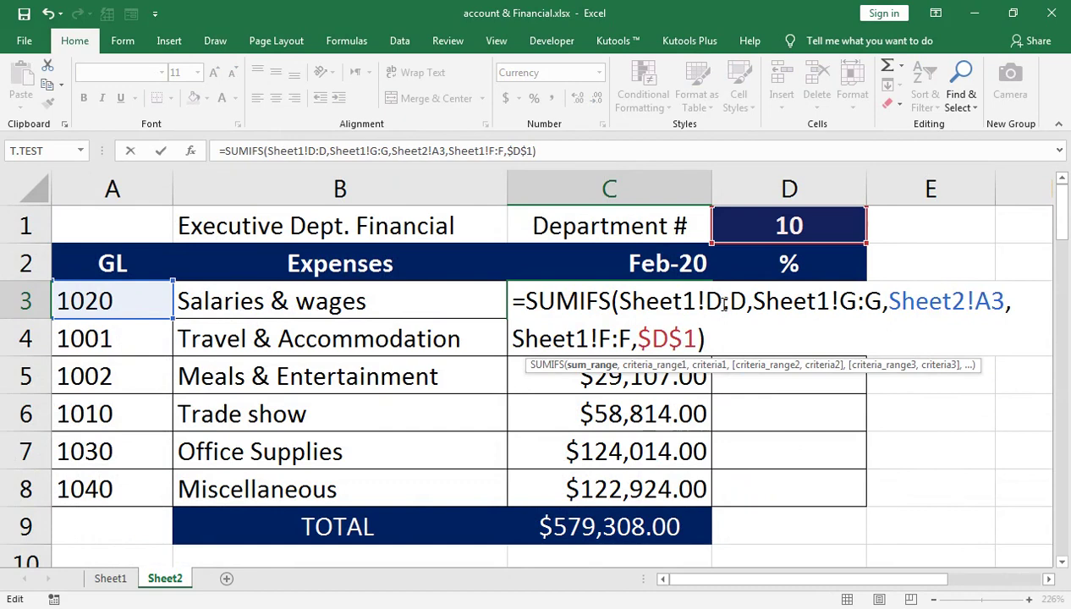
{"action": "key", "text": "Return"}
Step: Fill C3 down to Miscellaneous and total C3:C8 in C9 as $631,301.00
{"action": "left_click", "coordinate": [694, 304]}
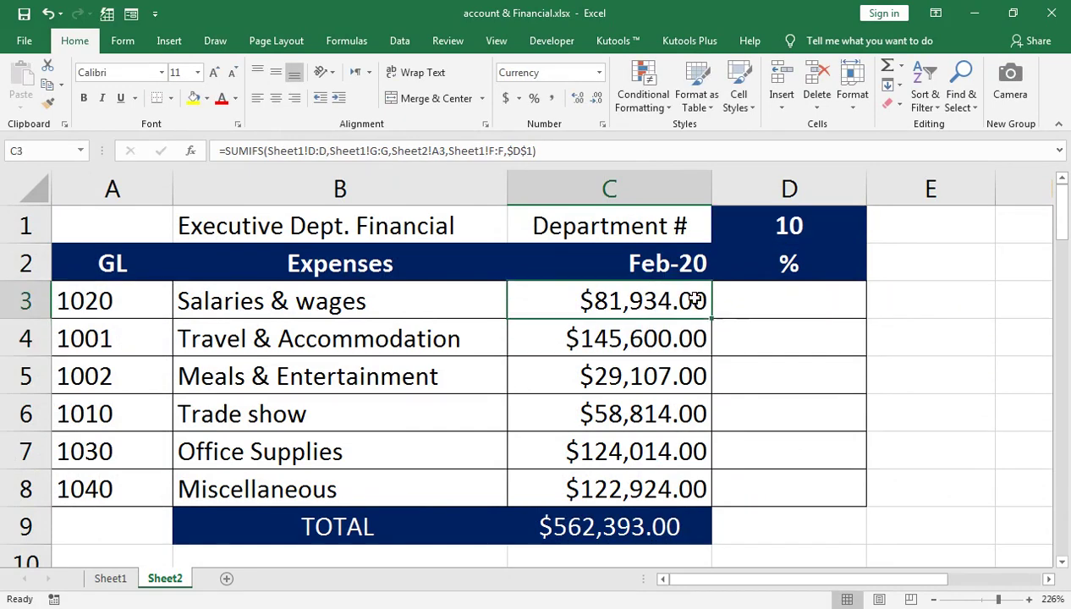
{"action": "double_click", "coordinate": [711, 319]}
{"action": "double_click", "coordinate": [615, 522]}
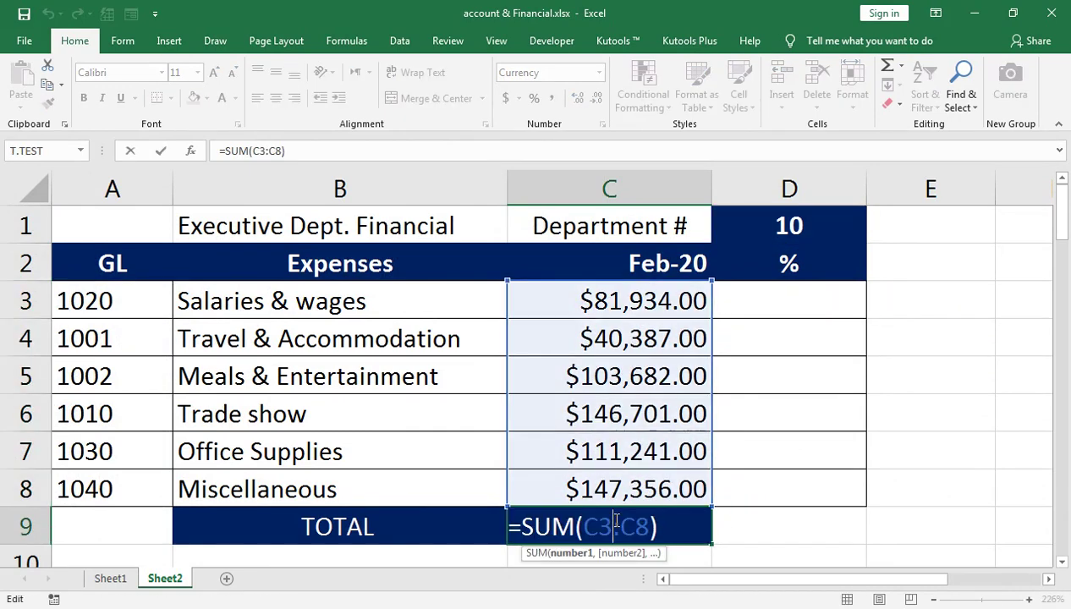
{"action": "key", "text": "Return"}
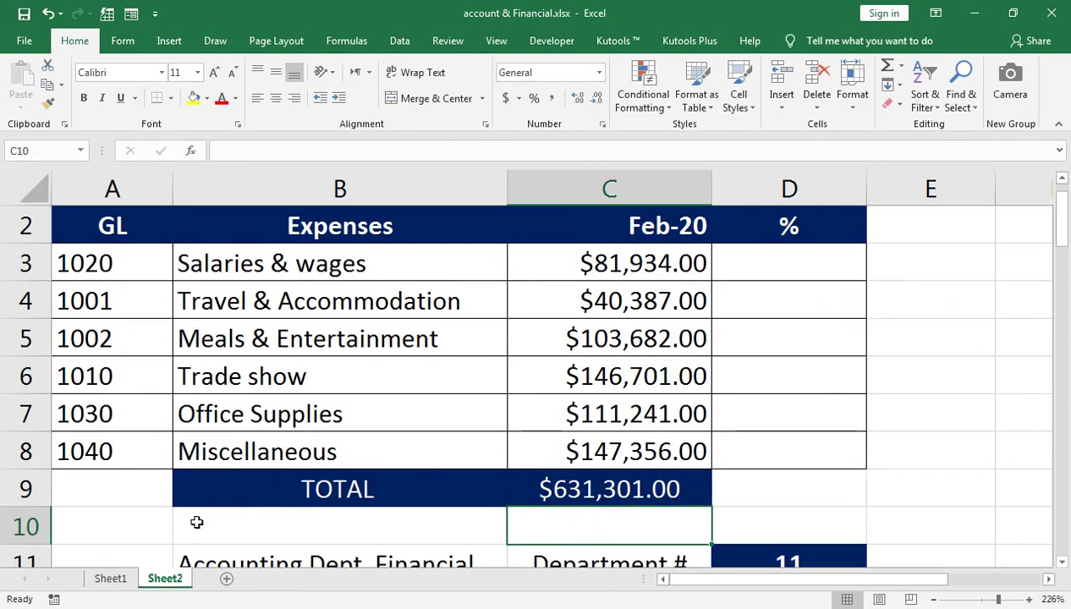
{"action": "left_click", "coordinate": [118, 581]}
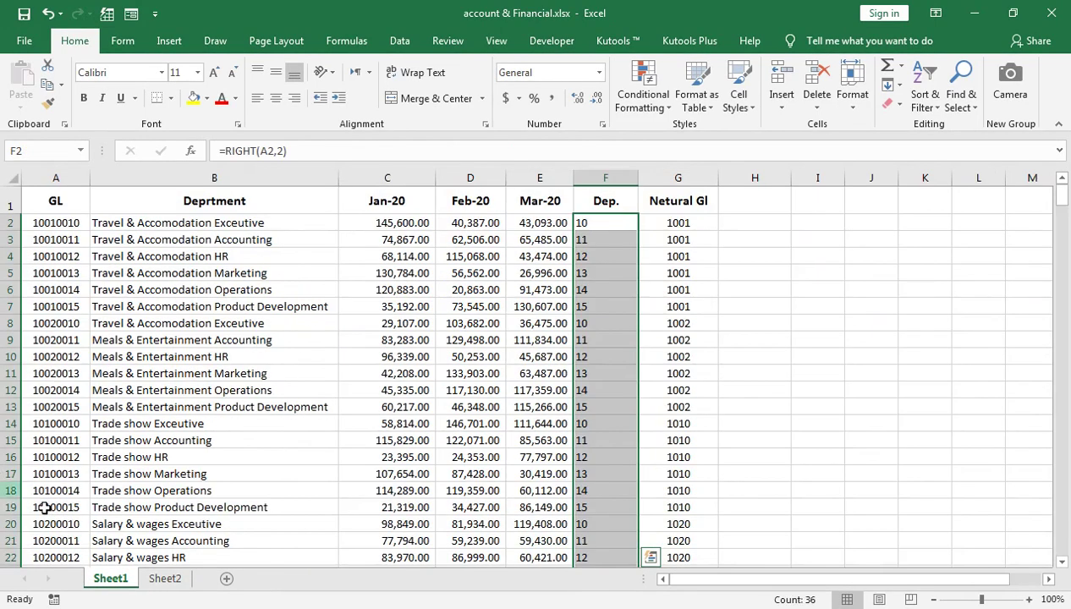
{"action": "scroll", "coordinate": [104, 490], "scroll_direction": "down", "scroll_amount": 1}
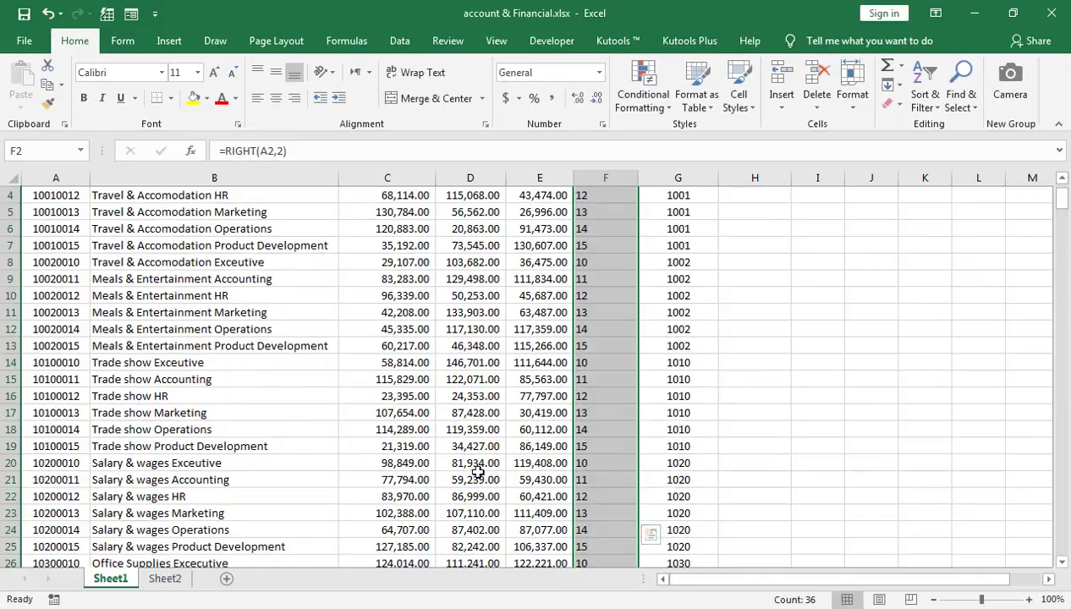
{"action": "left_click", "coordinate": [163, 581]}
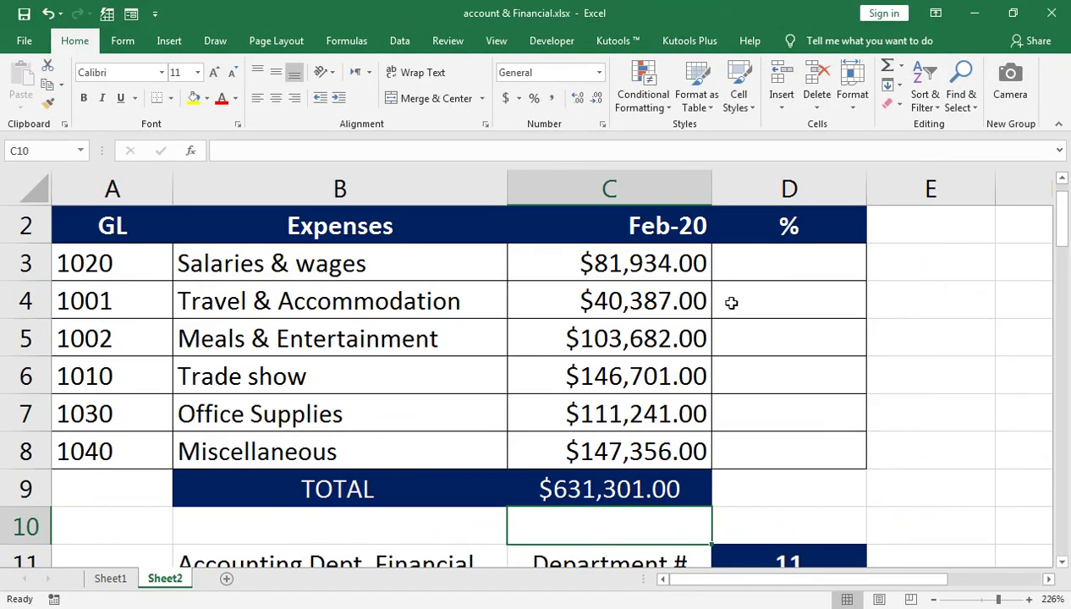
Step: Enter =IFERROR(C3/$C$9,0) in D3 for the Salaries share of the total
{"action": "scroll", "coordinate": [732, 304], "scroll_direction": "up", "scroll_amount": 1}
{"action": "left_click", "coordinate": [761, 305]}
{"action": "type", "text": "="}
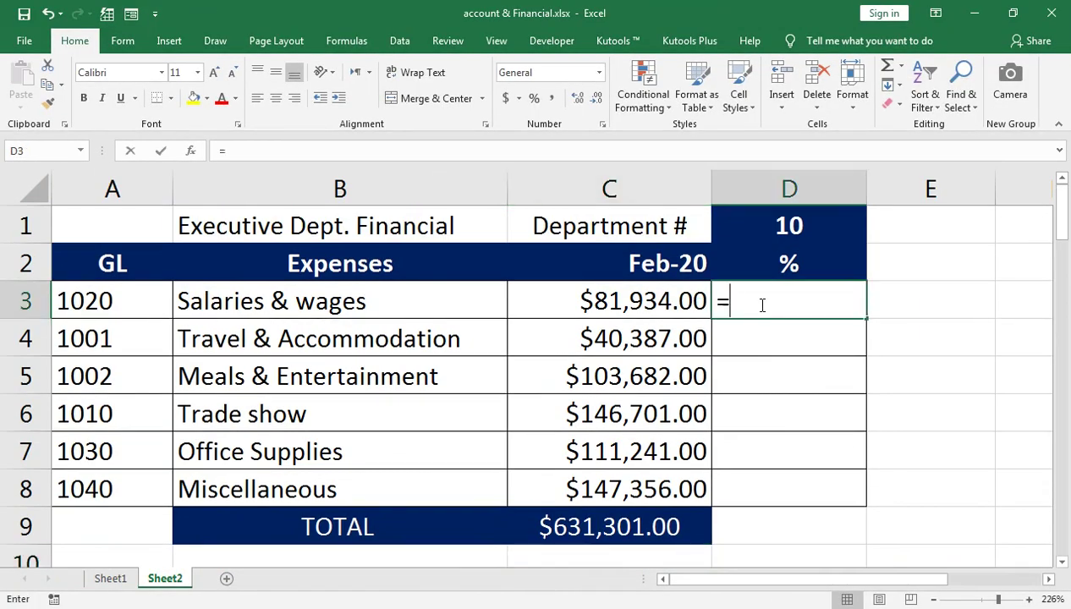
{"action": "type", "text": "if"}
{"action": "key", "text": "Down"}
{"action": "key", "text": "Tab"}
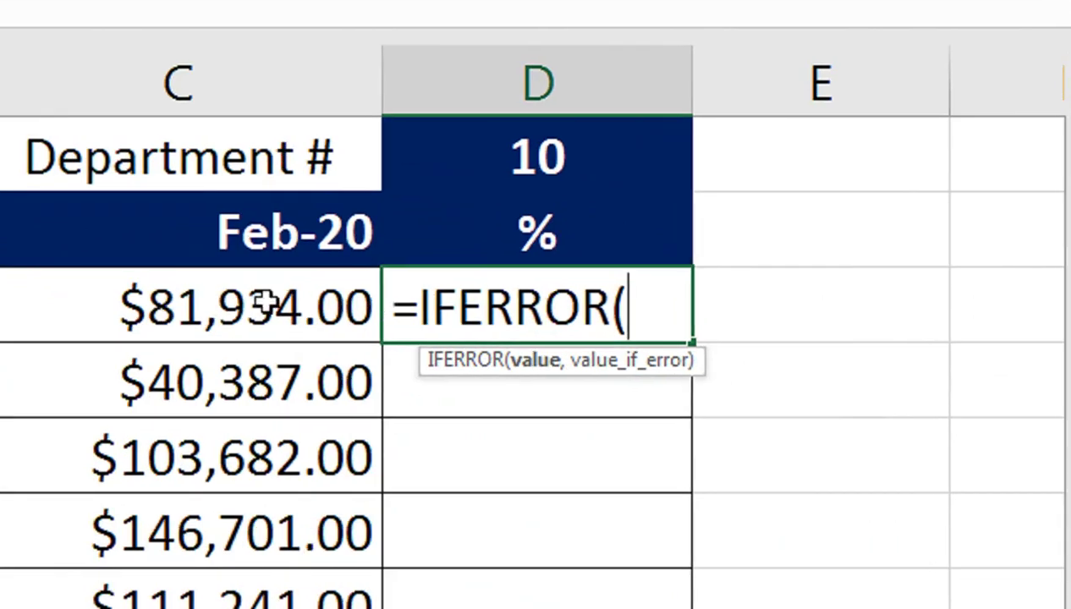
{"action": "left_click", "coordinate": [648, 297]}
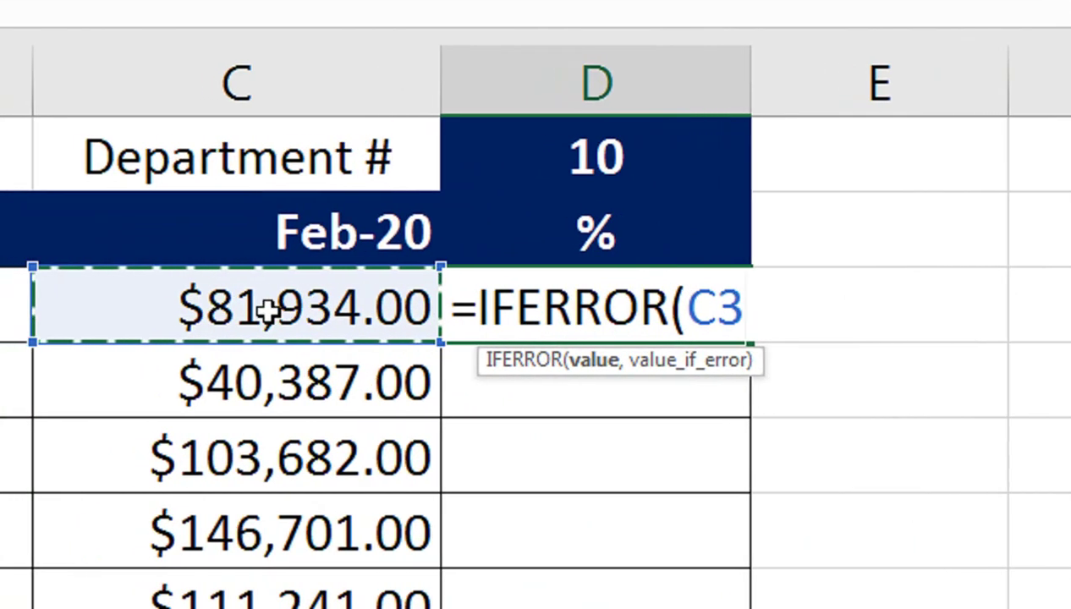
{"action": "type", "text": "/"}
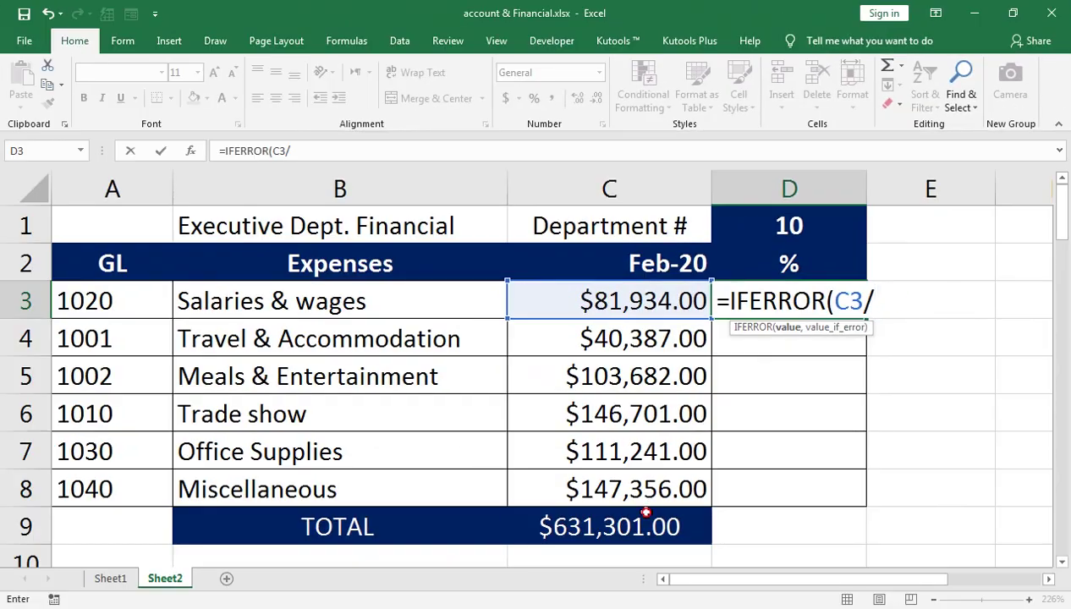
{"action": "left_click", "coordinate": [647, 518]}
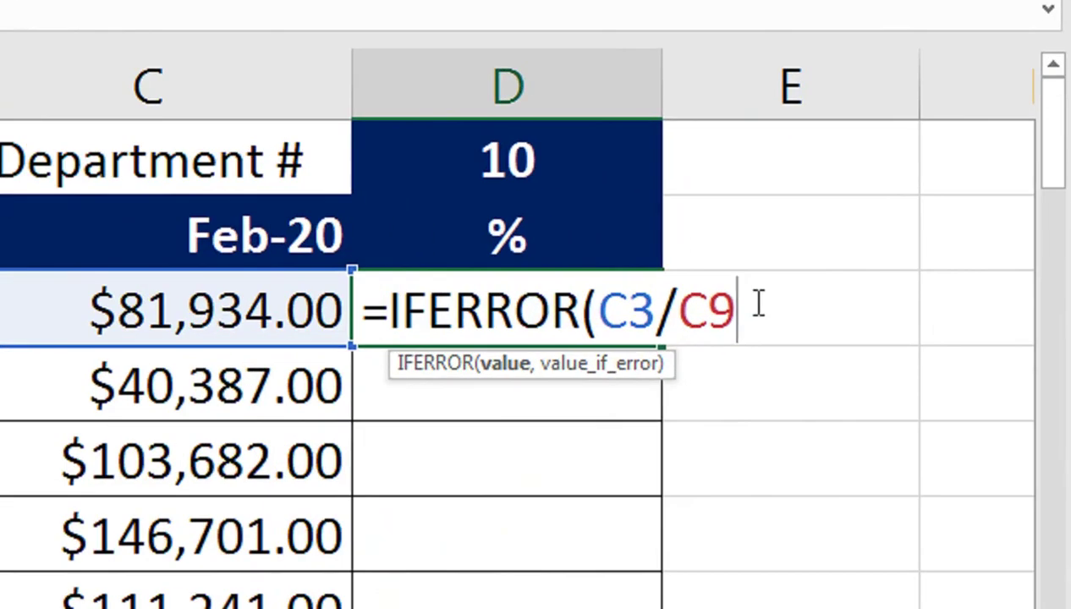
{"action": "key", "text": "F4"}
{"action": "type", "text": ","}
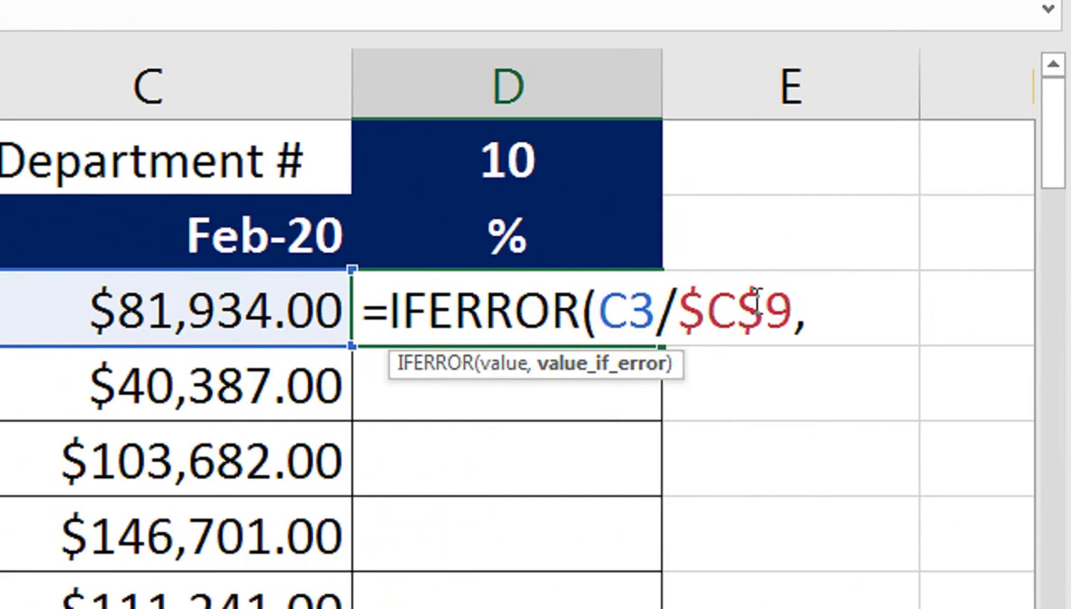
{"action": "type", "text": "0)"}
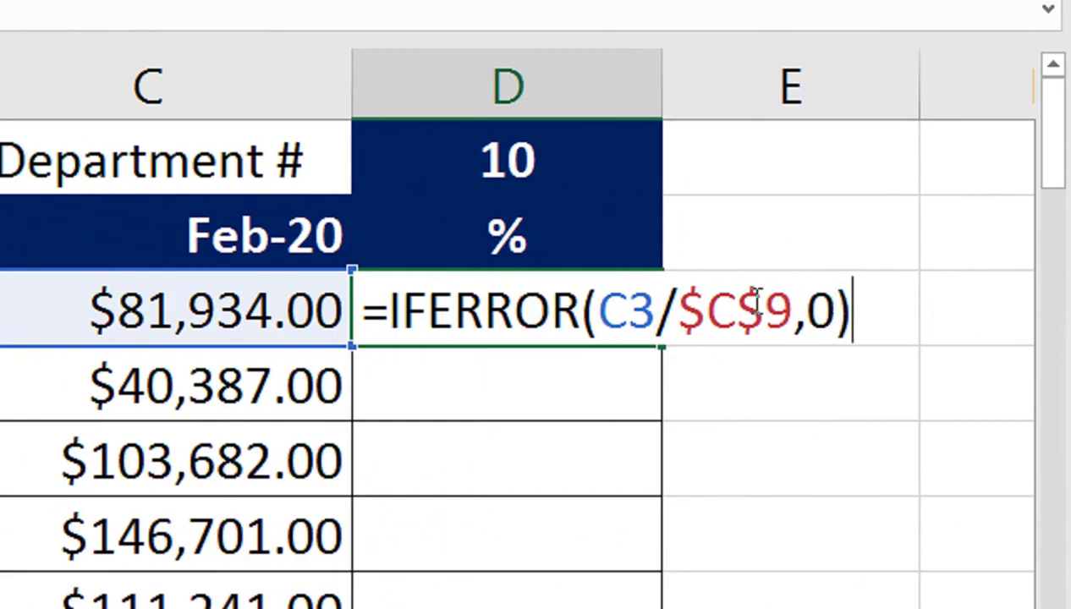
{"action": "key", "text": "Return"}
Step: Copy the share formula down to D8 and format it as Percent Style (13% to 23%)
{"action": "left_click", "coordinate": [853, 298]}
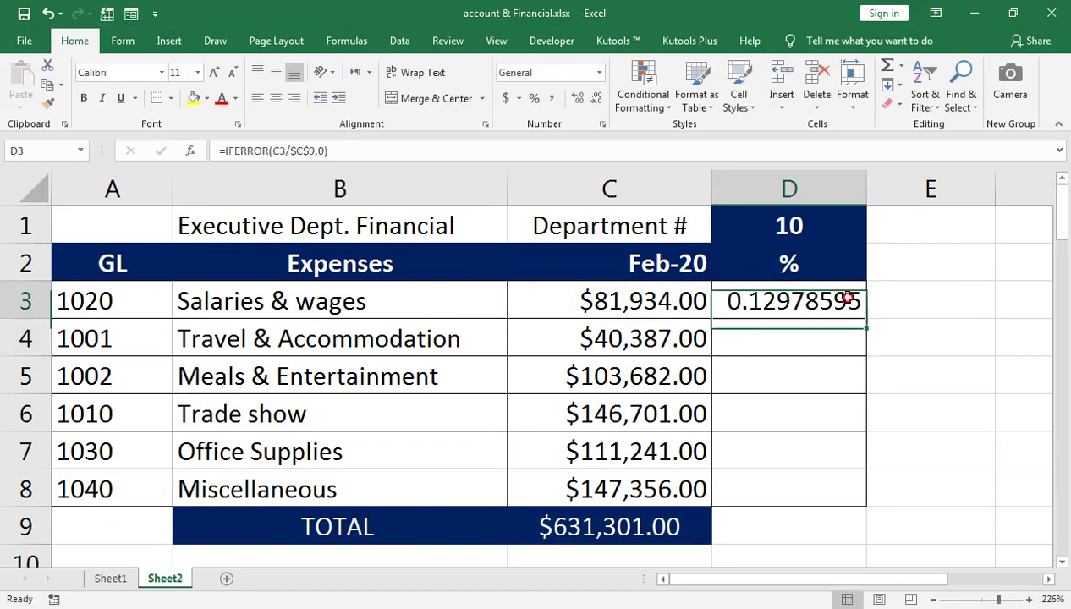
{"action": "double_click", "coordinate": [866, 319]}
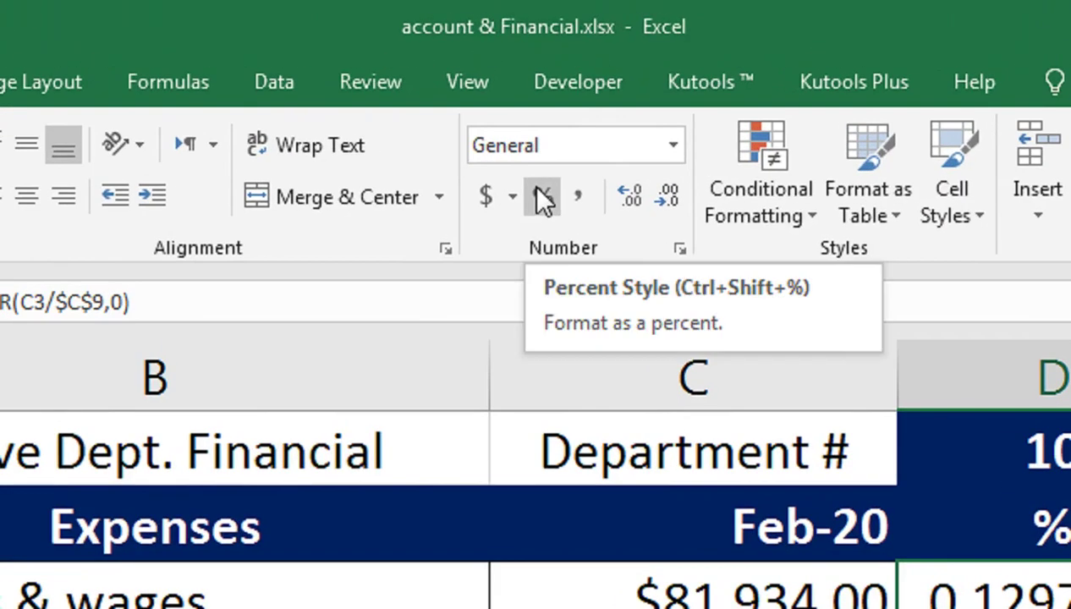
{"action": "left_click", "coordinate": [543, 198]}
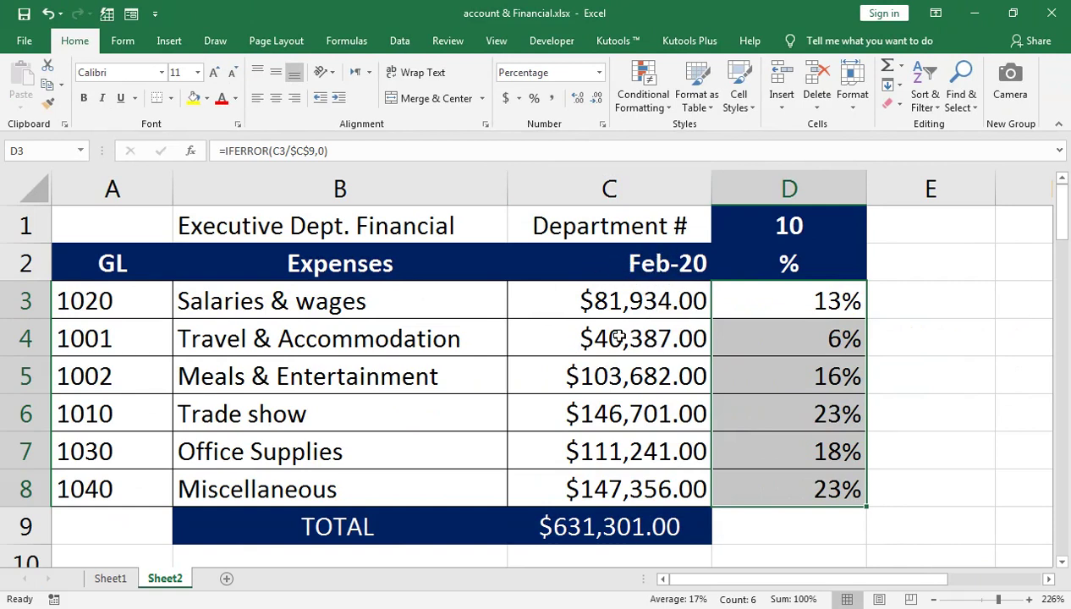
{"action": "scroll", "coordinate": [619, 338], "scroll_direction": "down", "scroll_amount": 2}
{"action": "scroll", "coordinate": [620, 339], "scroll_direction": "down", "scroll_amount": 1}
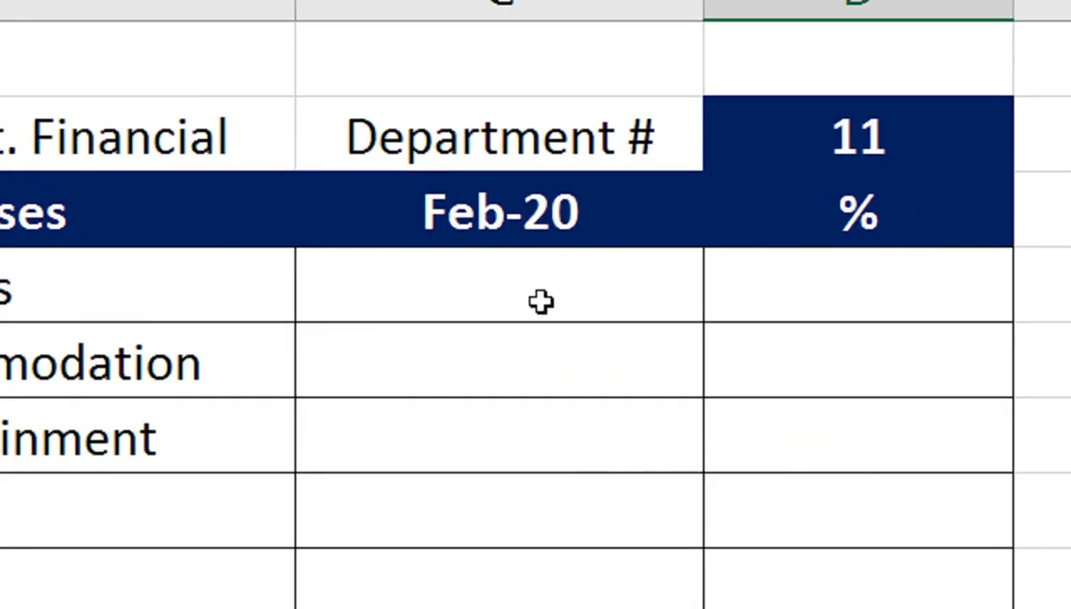
Step: Start a SUMIFS formula in the Accounting table's Salaries & wages cell C13
{"action": "type", "text": "=s"}
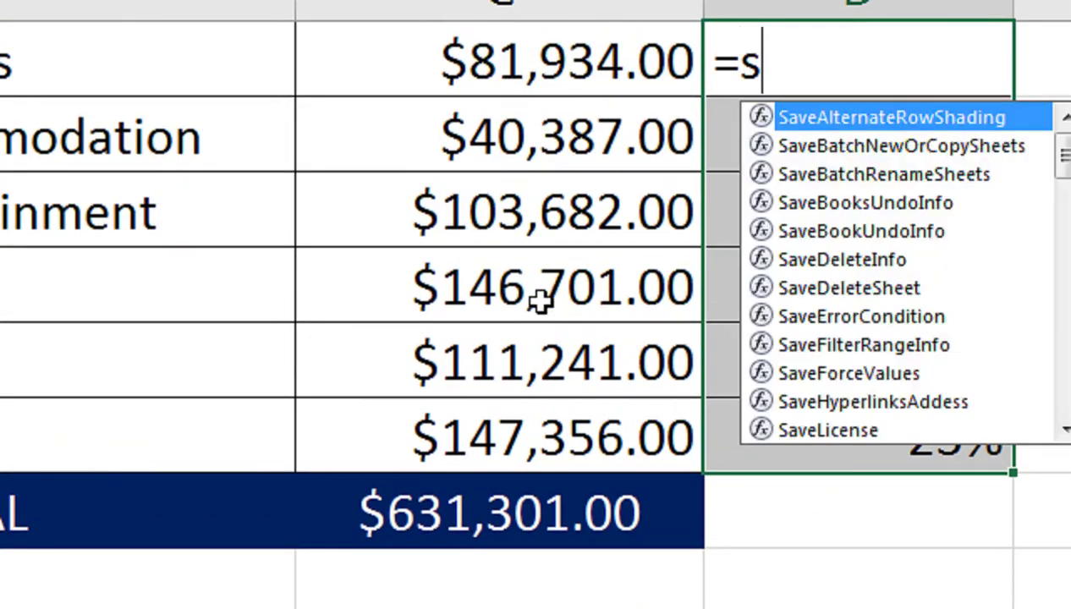
{"action": "type", "text": "um"}
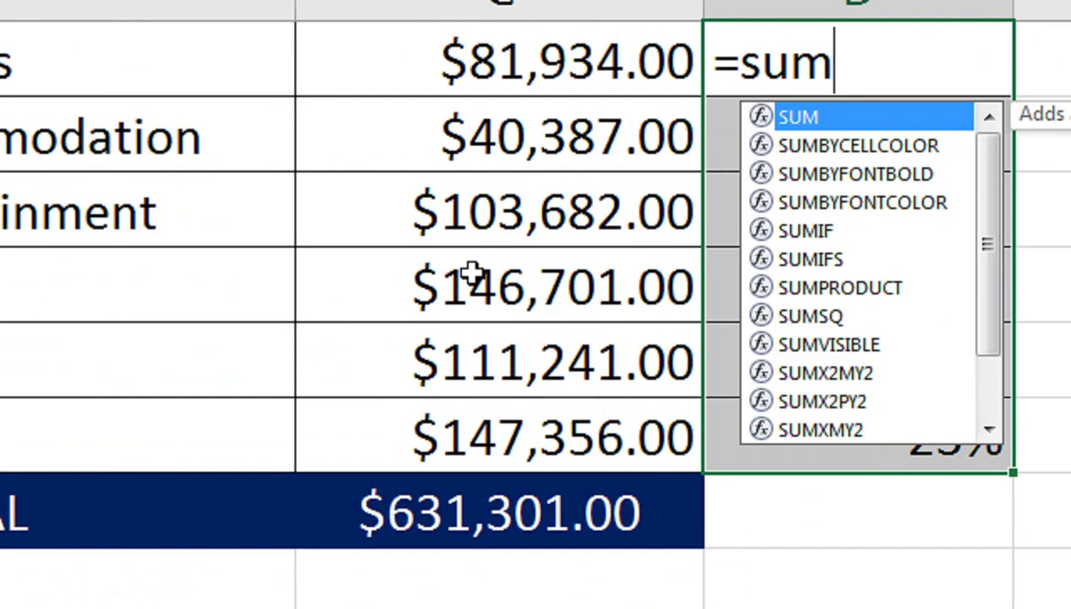
{"action": "scroll", "coordinate": [472, 275], "scroll_direction": "down", "scroll_amount": 1}
{"action": "scroll", "coordinate": [472, 275], "scroll_direction": "down", "scroll_amount": 1}
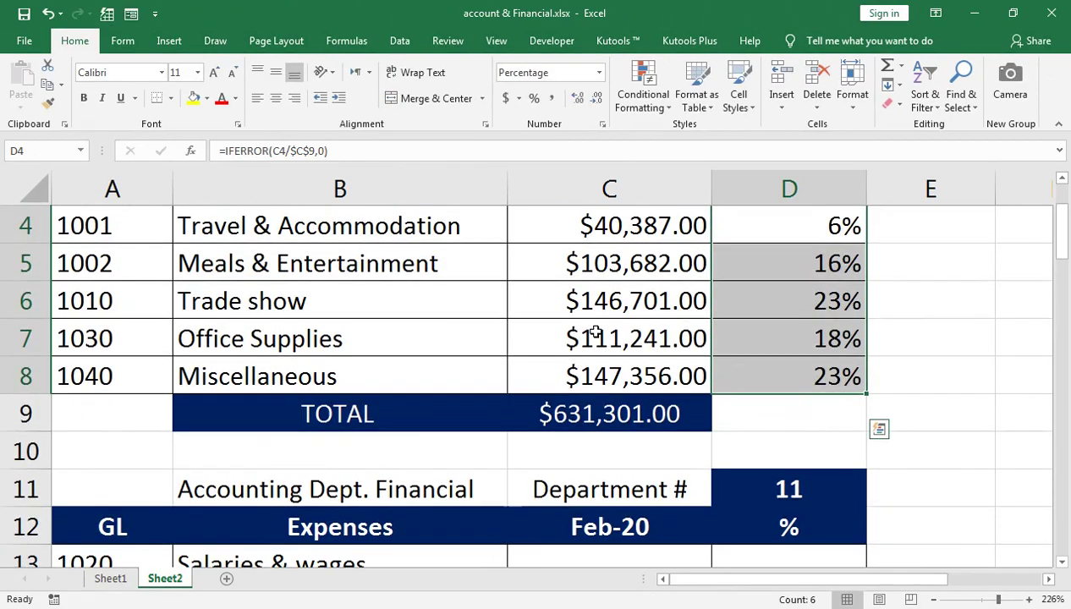
{"action": "key", "text": "Down"}
{"action": "key", "text": "Down"}
{"action": "key", "text": "Down"}
{"action": "key", "text": "Down"}
{"action": "key", "text": "Down"}
{"action": "key", "text": "Down"}
{"action": "key", "text": "Down"}
{"action": "key", "text": "Down"}
{"action": "key", "text": "Down"}
{"action": "key", "text": "Down"}
{"action": "key", "text": "Down"}
{"action": "key", "text": "Down"}
{"action": "key", "text": "Down"}
{"action": "key", "text": "Left"}
{"action": "key", "text": "Left"}
{"action": "key", "text": "Up"}
{"action": "key", "text": "Up"}
{"action": "key", "text": "Up"}
{"action": "key", "text": "Up"}
{"action": "key", "text": "Right"}
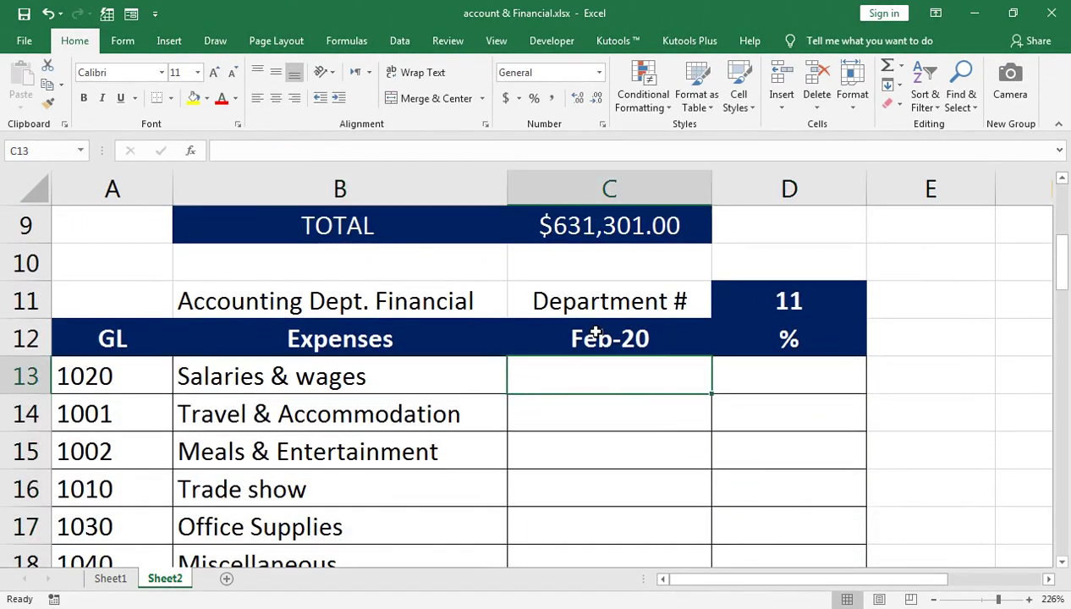
{"action": "type", "text": "="}
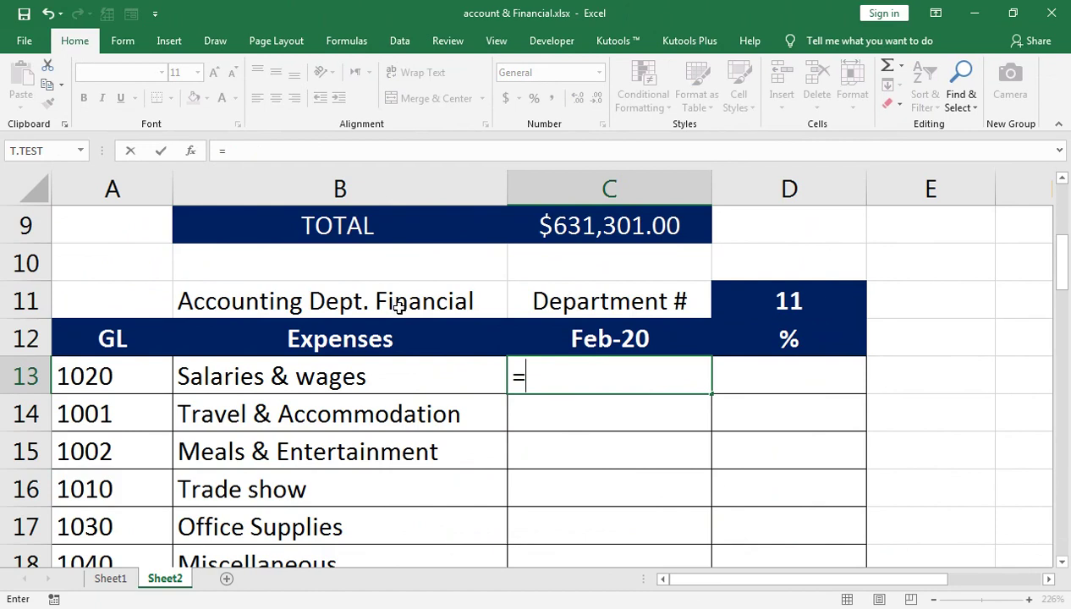
{"action": "scroll", "coordinate": [418, 363], "scroll_direction": "down", "scroll_amount": 1}
{"action": "scroll", "coordinate": [422, 365], "scroll_direction": "down", "scroll_amount": 2}
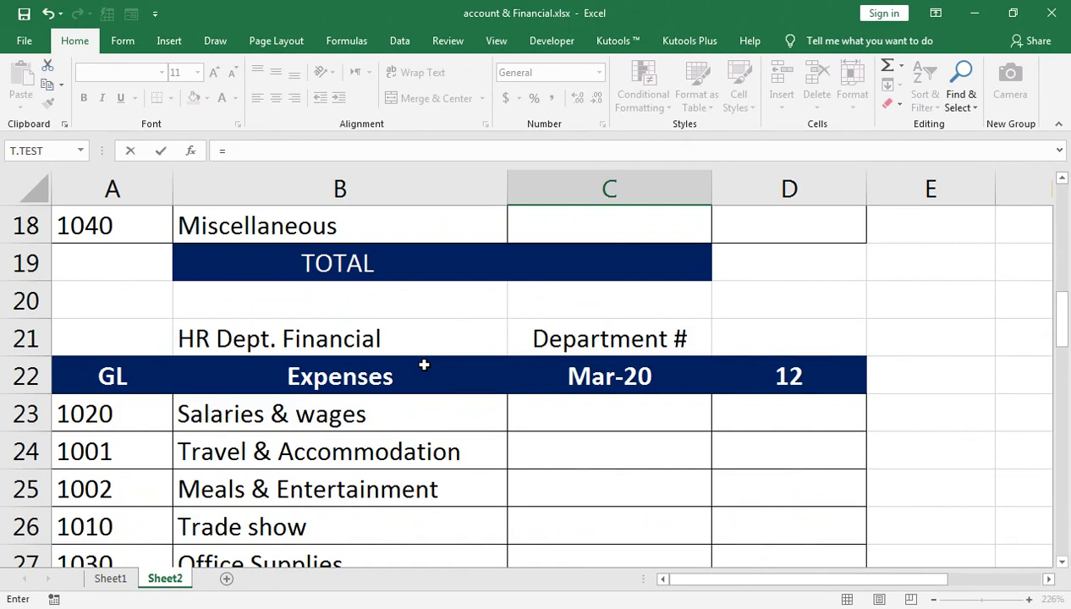
{"action": "scroll", "coordinate": [630, 389], "scroll_direction": "up", "scroll_amount": 2}
{"action": "scroll", "coordinate": [636, 390], "scroll_direction": "up", "scroll_amount": 1}
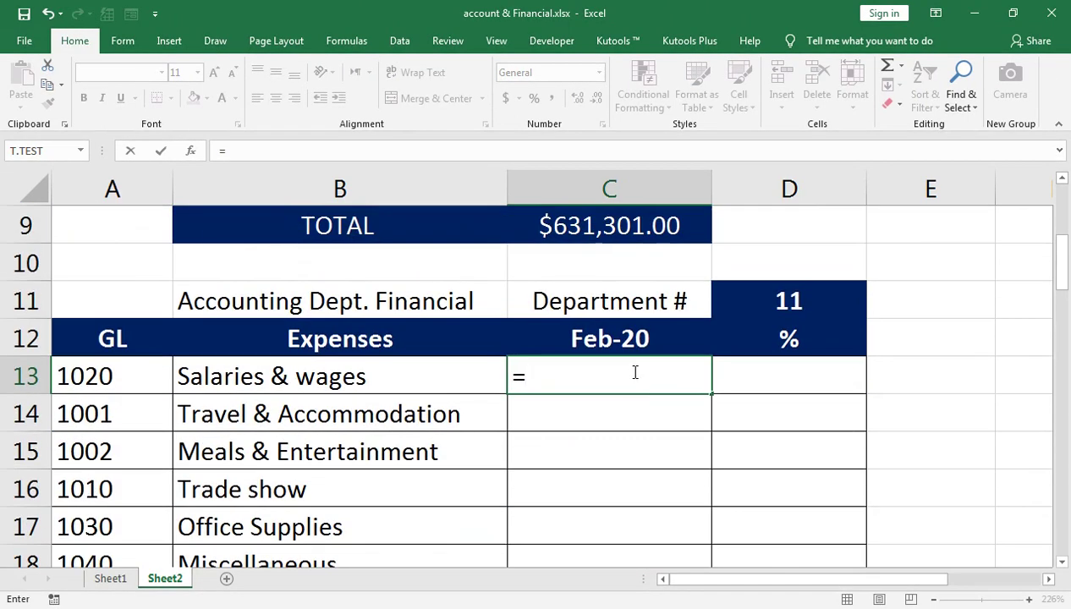
{"action": "type", "text": "sumif"}
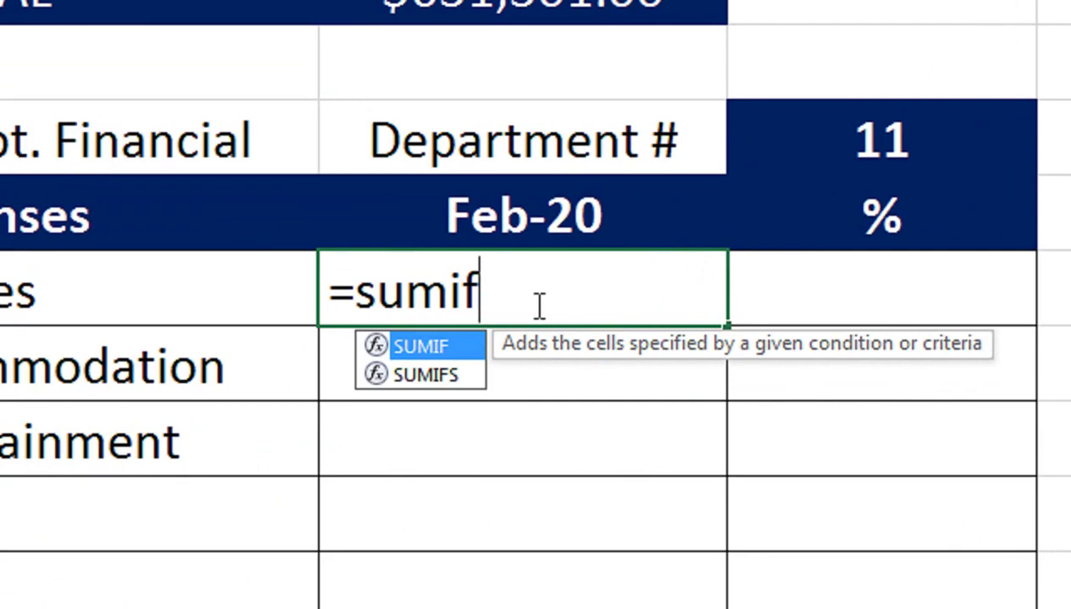
{"action": "key", "text": "Down"}
{"action": "key", "text": "Tab"}
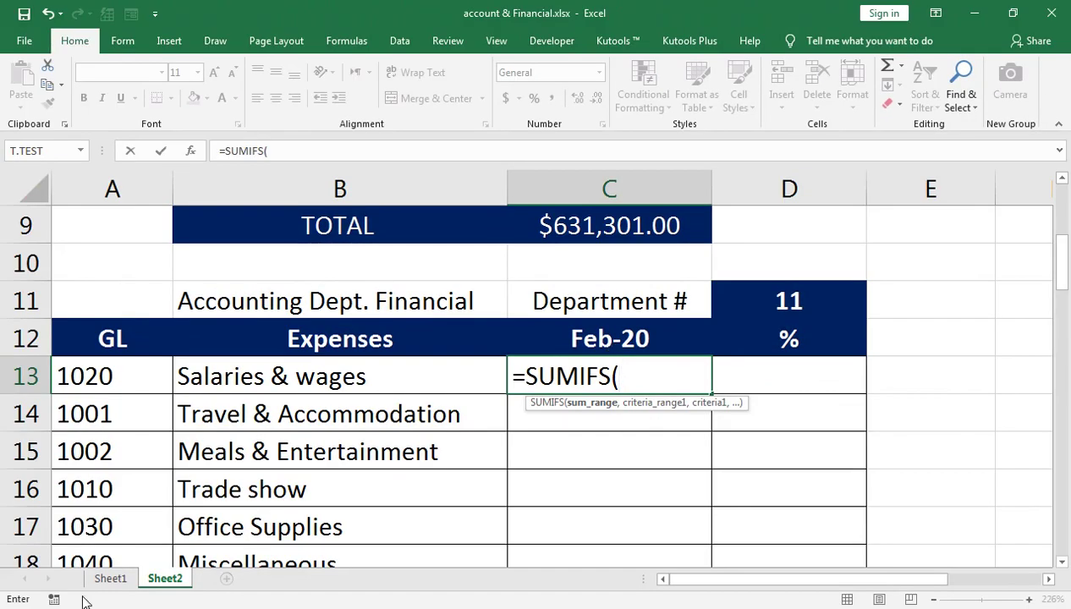
Step: Set sum range Sheet1!D:D, criteria range Sheet1!G:G and criterion Sheet2!A13 (GL 1020)
{"action": "left_click", "coordinate": [102, 578]}
{"action": "left_click", "coordinate": [478, 173]}
{"action": "type", "text": ","}
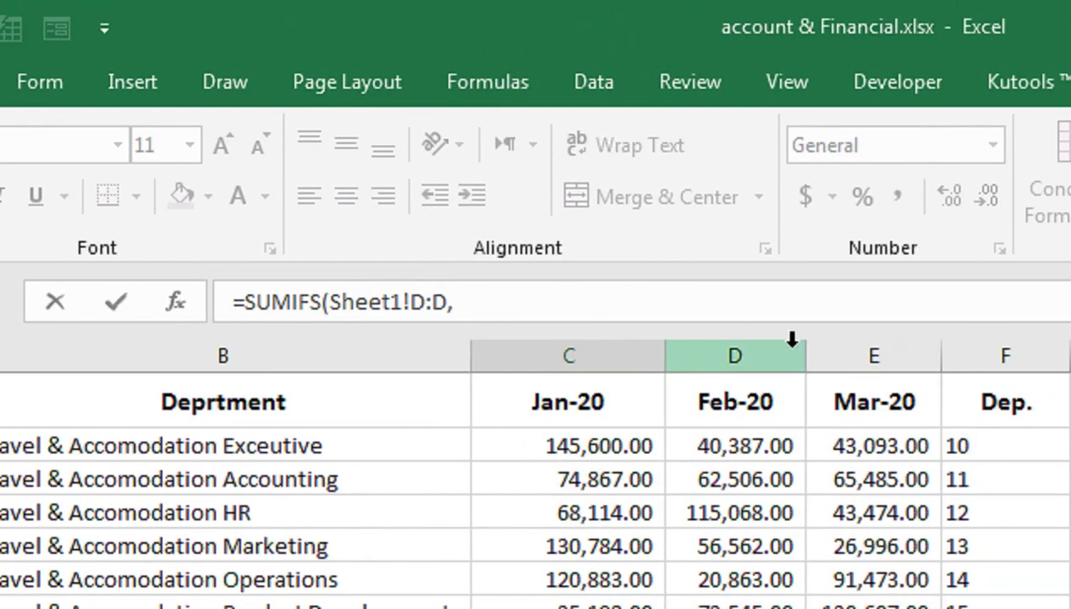
{"action": "left_click", "coordinate": [531, 293]}
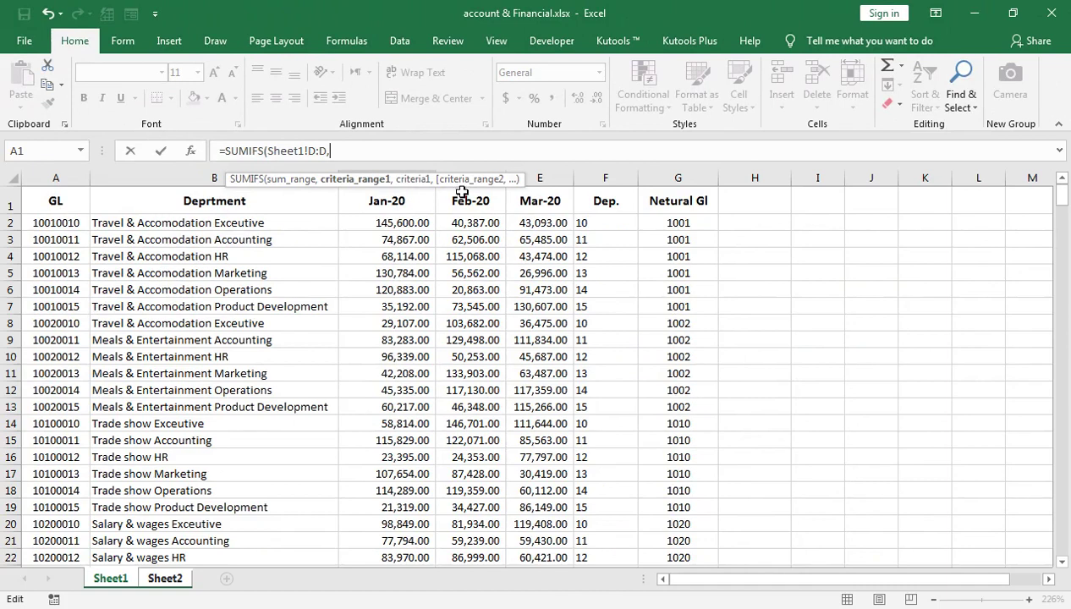
{"action": "left_click", "coordinate": [650, 172]}
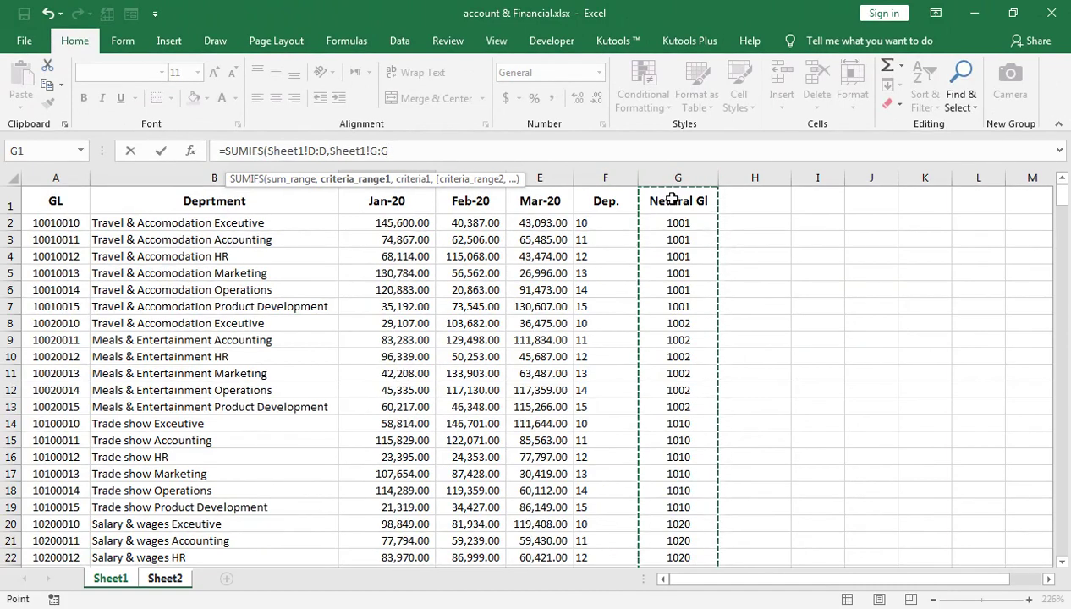
{"action": "type", "text": ","}
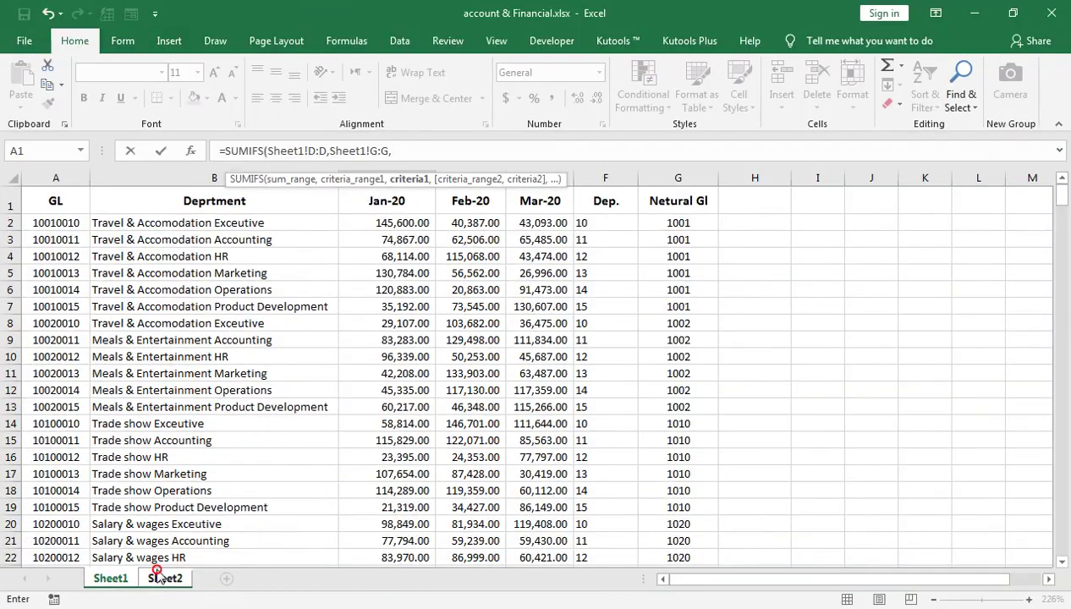
{"action": "left_click", "coordinate": [156, 575]}
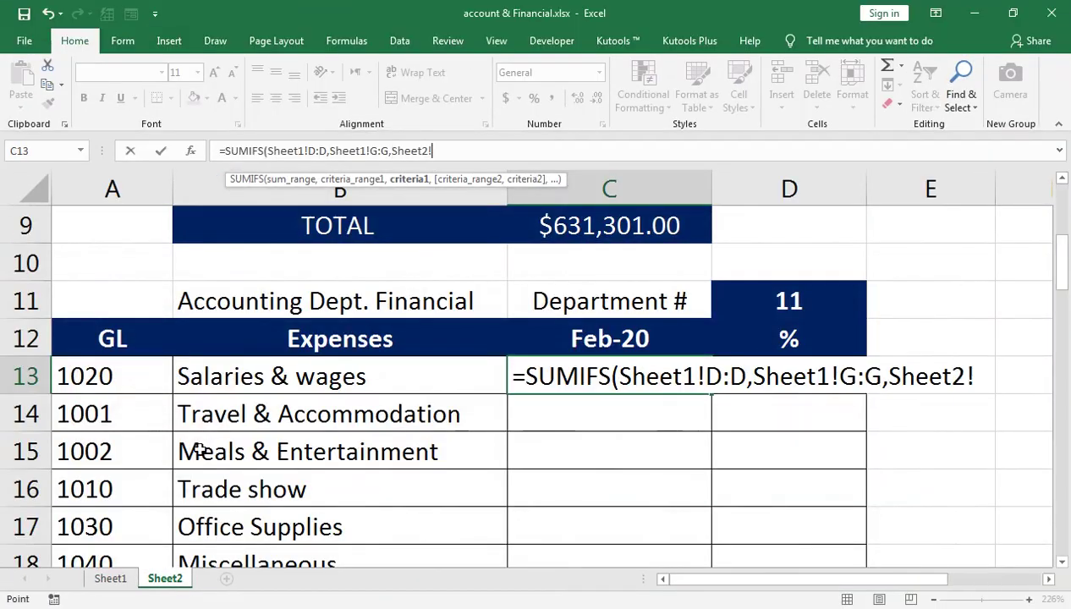
{"action": "left_click", "coordinate": [91, 372]}
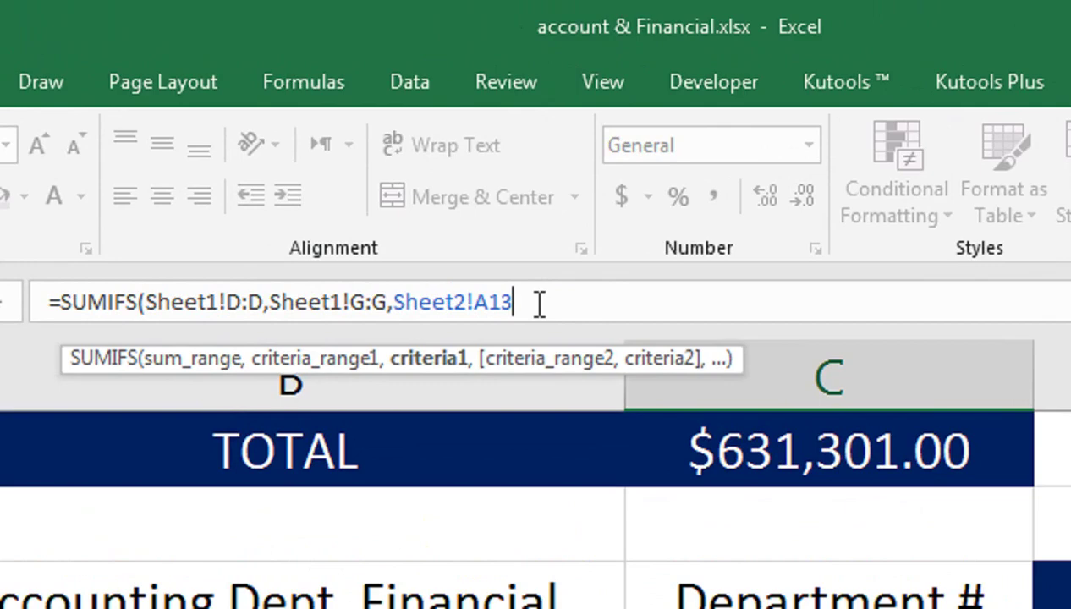
{"action": "type", "text": ","}
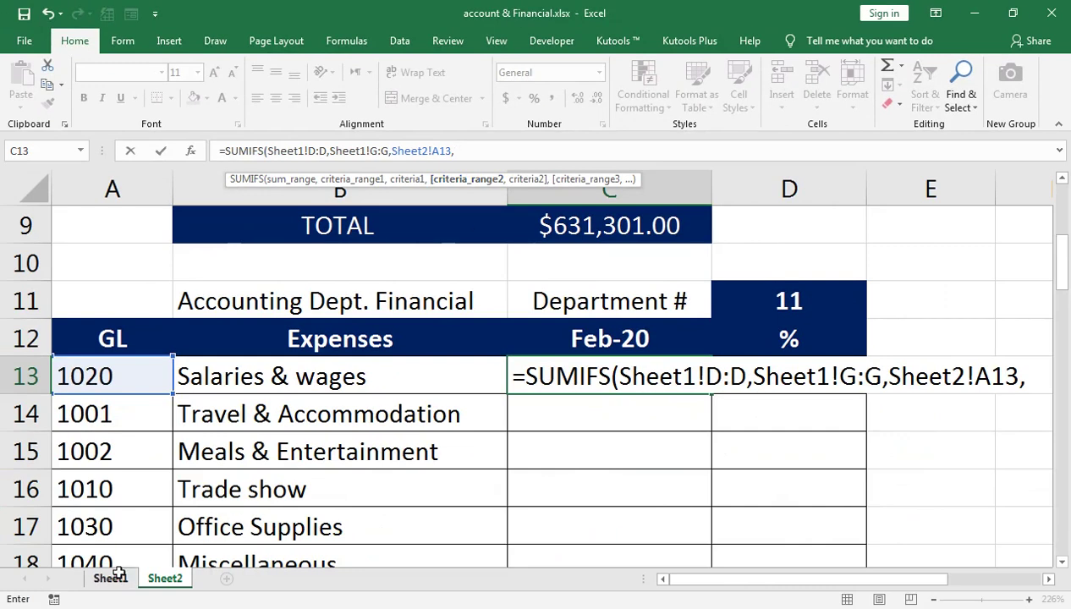
{"action": "left_click", "coordinate": [116, 577]}
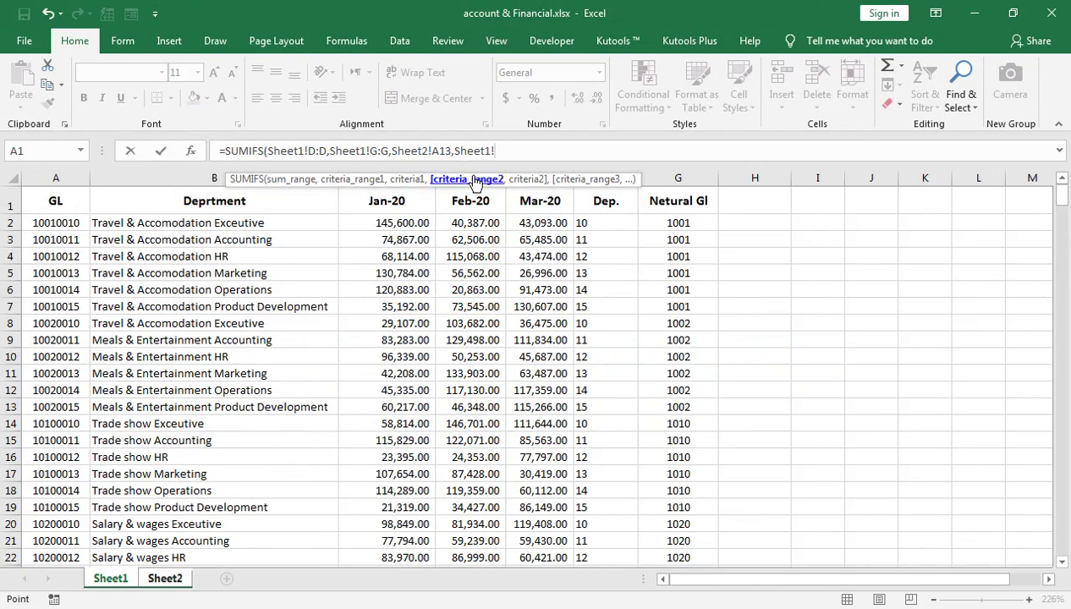
Step: Add criteria range Sheet1!F:F matching $D$11 (department 11) and enter the formula, returning 59239
{"action": "left_click", "coordinate": [596, 175]}
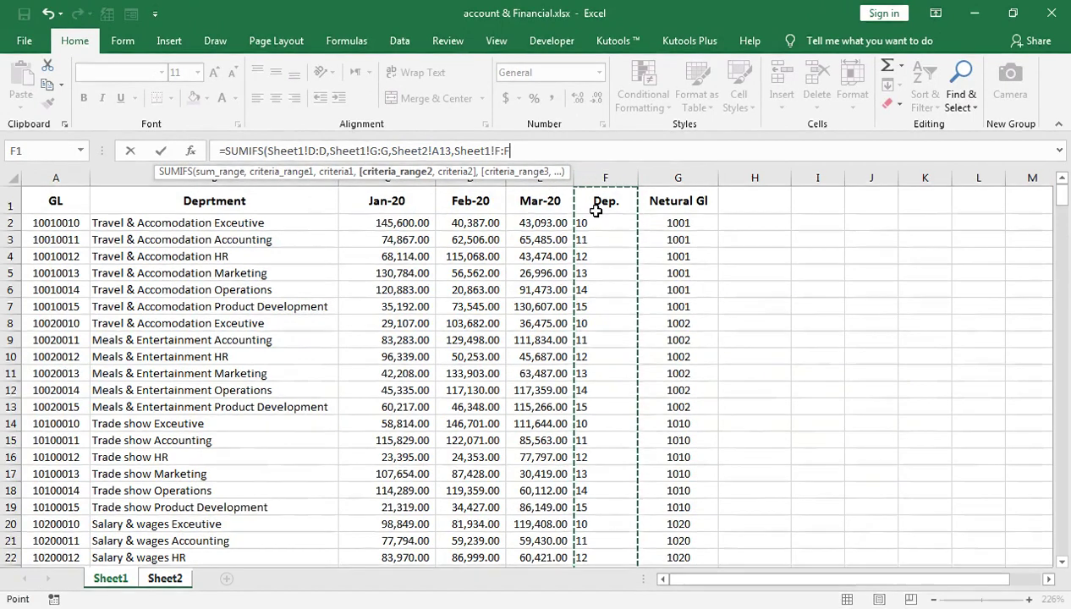
{"action": "type", "text": ","}
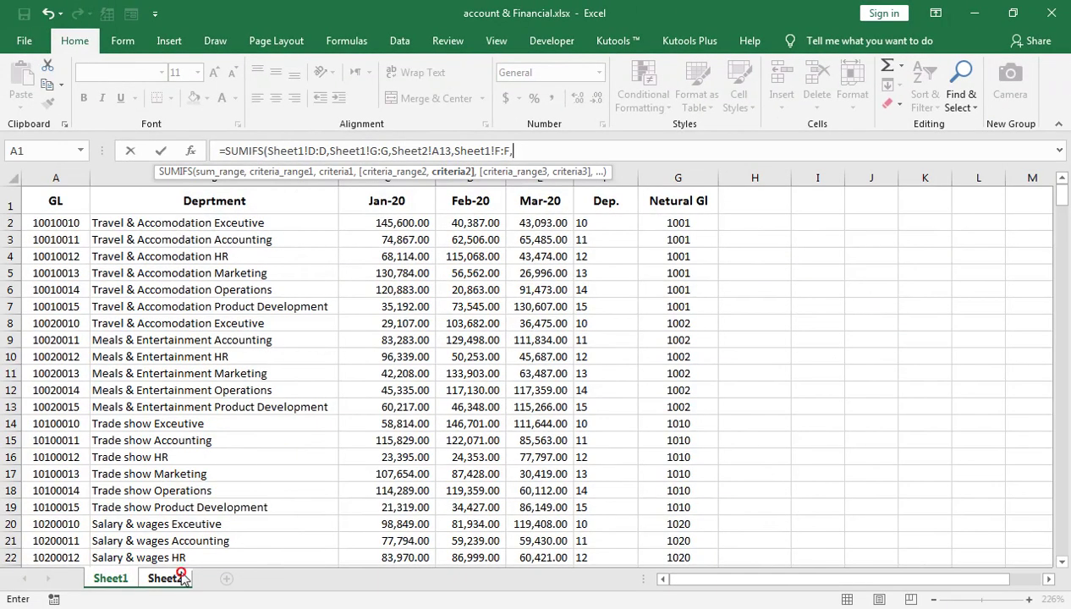
{"action": "left_click", "coordinate": [167, 576]}
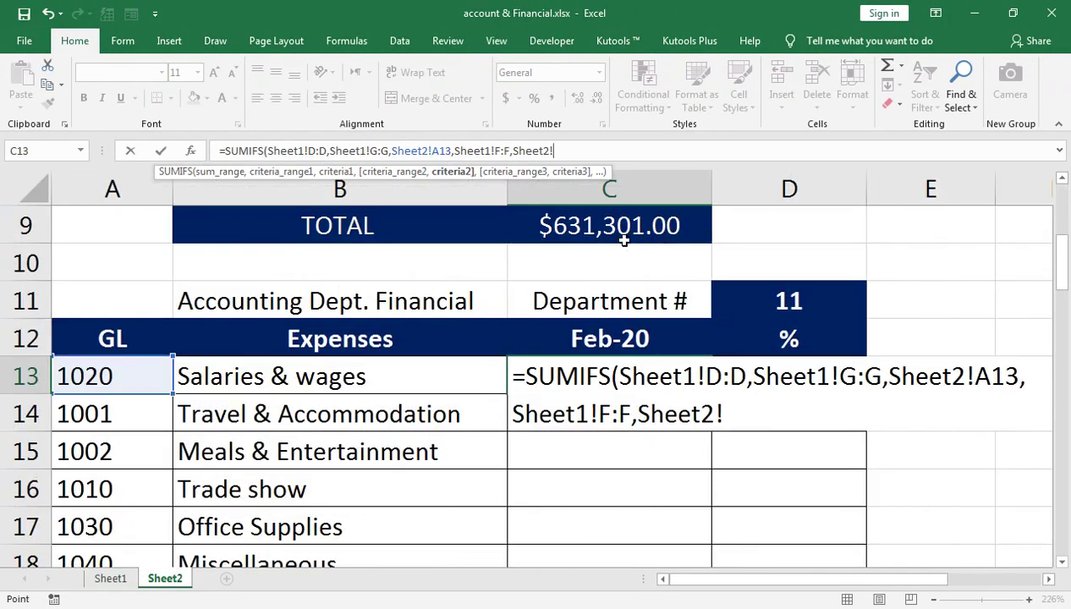
{"action": "left_click", "coordinate": [764, 303]}
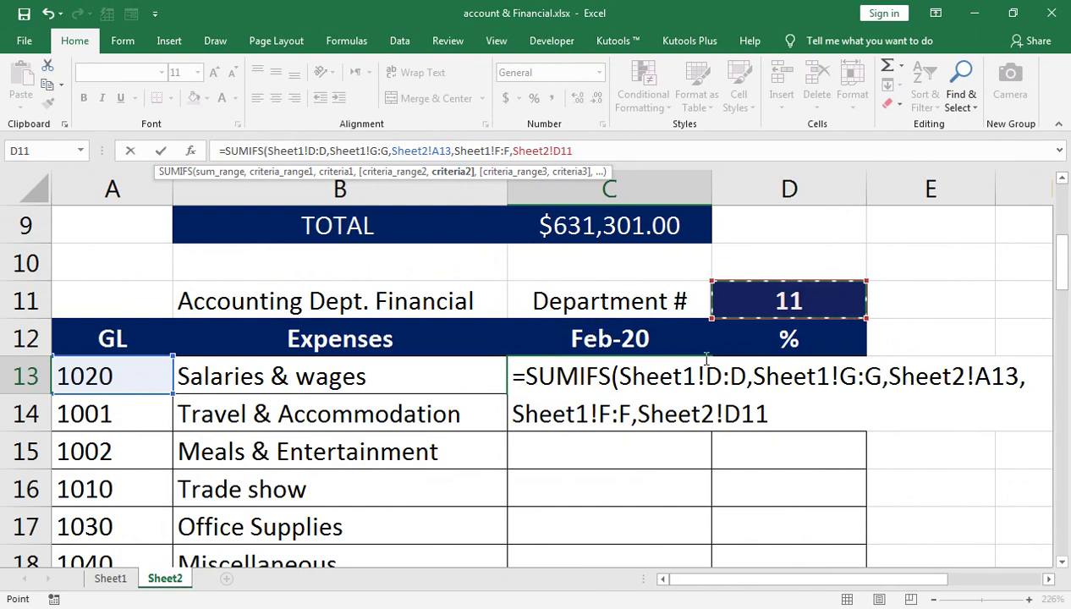
{"action": "left_click", "coordinate": [769, 413]}
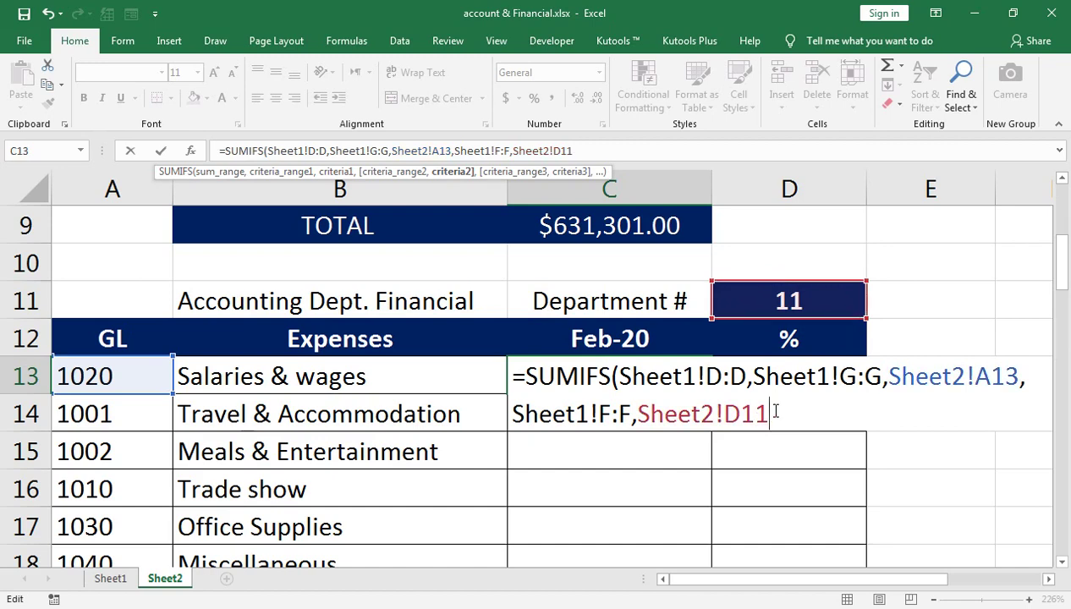
{"action": "key", "text": "F4"}
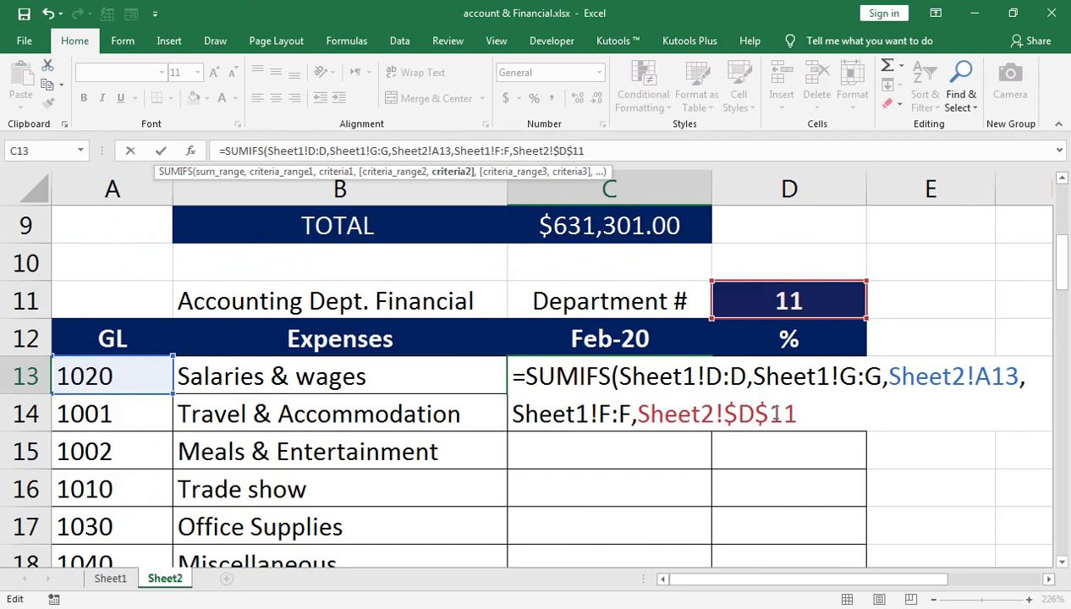
{"action": "key", "text": "Return"}
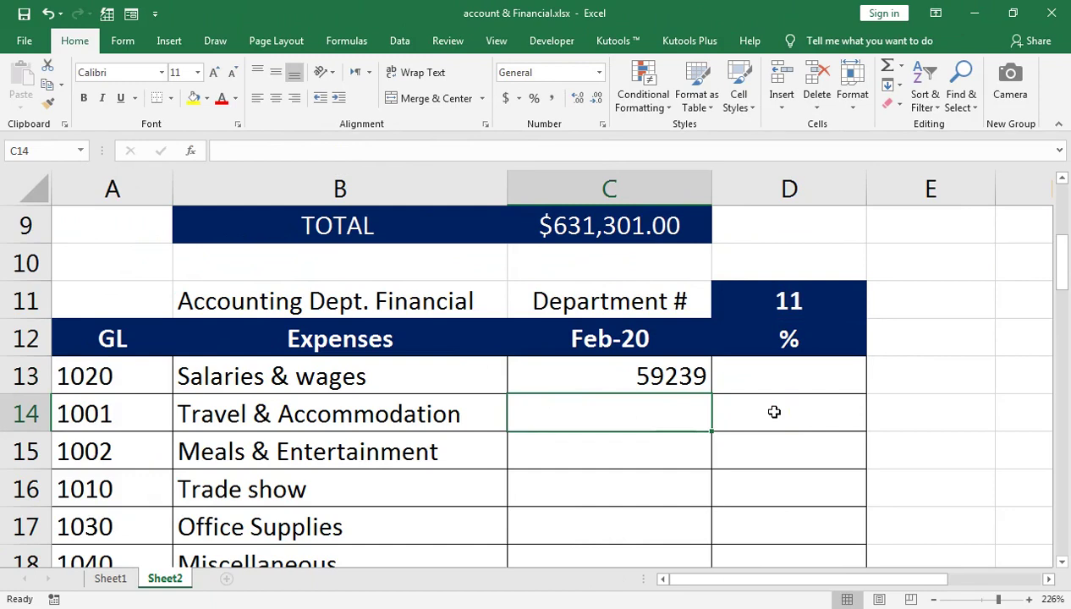
Step: Copy C13's SUMIFS down through Miscellaneous in C18, checking the source data on Sheet1
{"action": "left_click", "coordinate": [655, 364]}
{"action": "mouse_move", "coordinate": [712, 394]}
{"action": "left_mouse_down"}
{"action": "mouse_move", "coordinate": [682, 460]}
{"action": "mouse_move", "coordinate": [686, 271]}
{"action": "mouse_move", "coordinate": [686, 465]}
{"action": "left_mouse_up"}
{"action": "scroll", "coordinate": [647, 305], "scroll_direction": "up", "scroll_amount": 1}
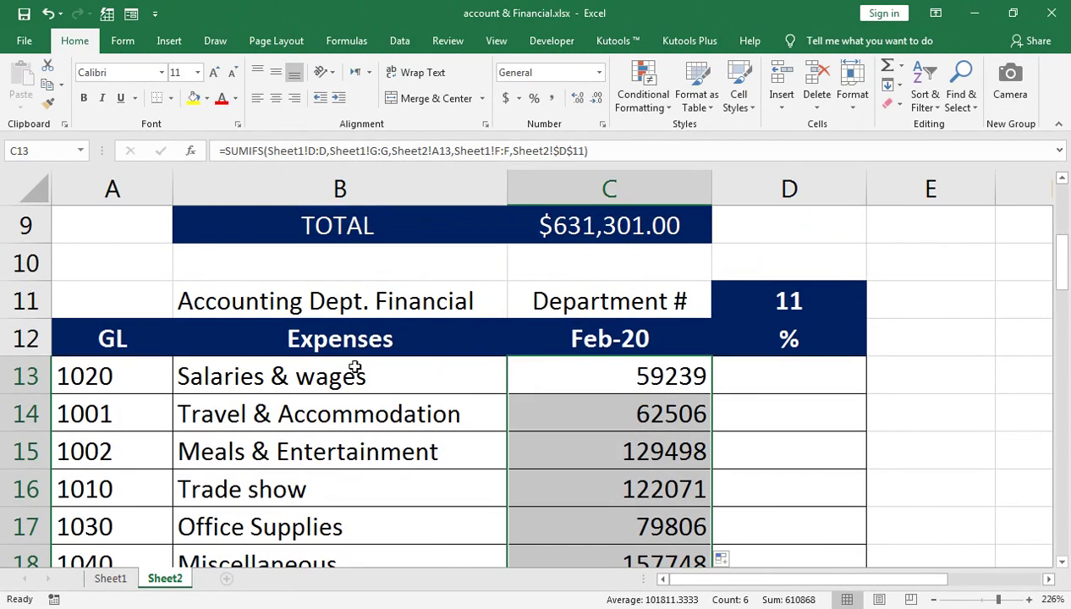
{"action": "left_click", "coordinate": [110, 578]}
{"action": "scroll", "coordinate": [203, 400], "scroll_direction": "down", "scroll_amount": 1}
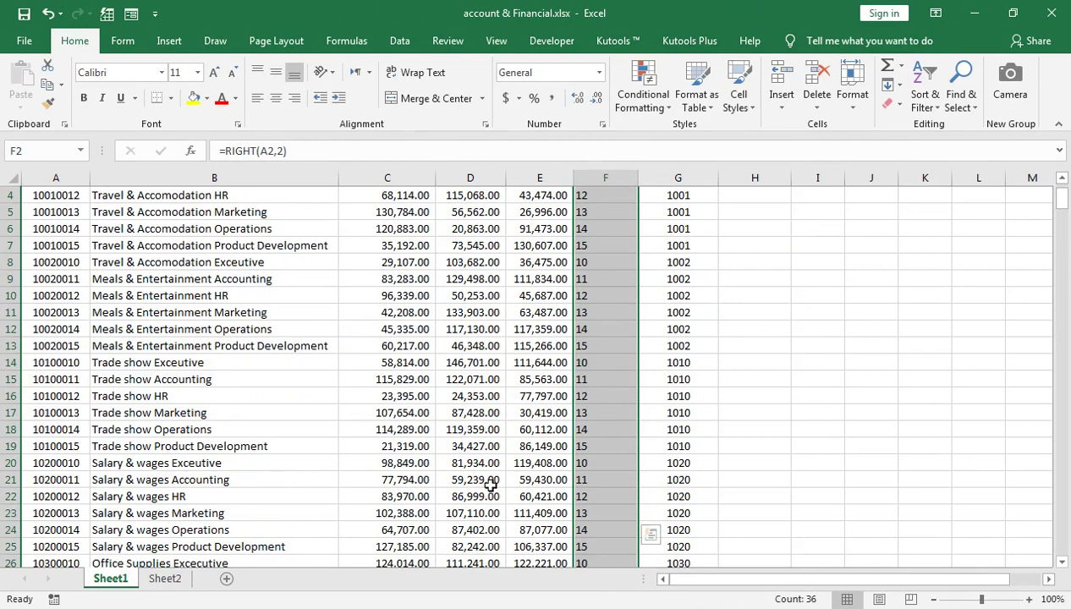
{"action": "left_click", "coordinate": [174, 580]}
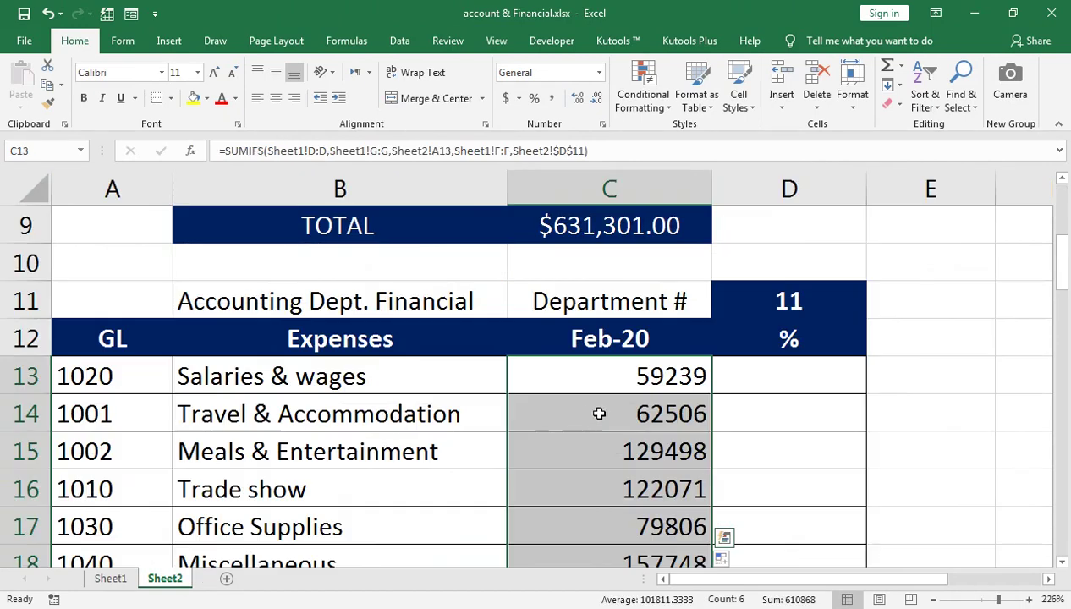
Step: Apply Comma Style to C13:C18, showing 59,239.00 through 157,748.00
{"action": "left_click", "coordinate": [664, 377]}
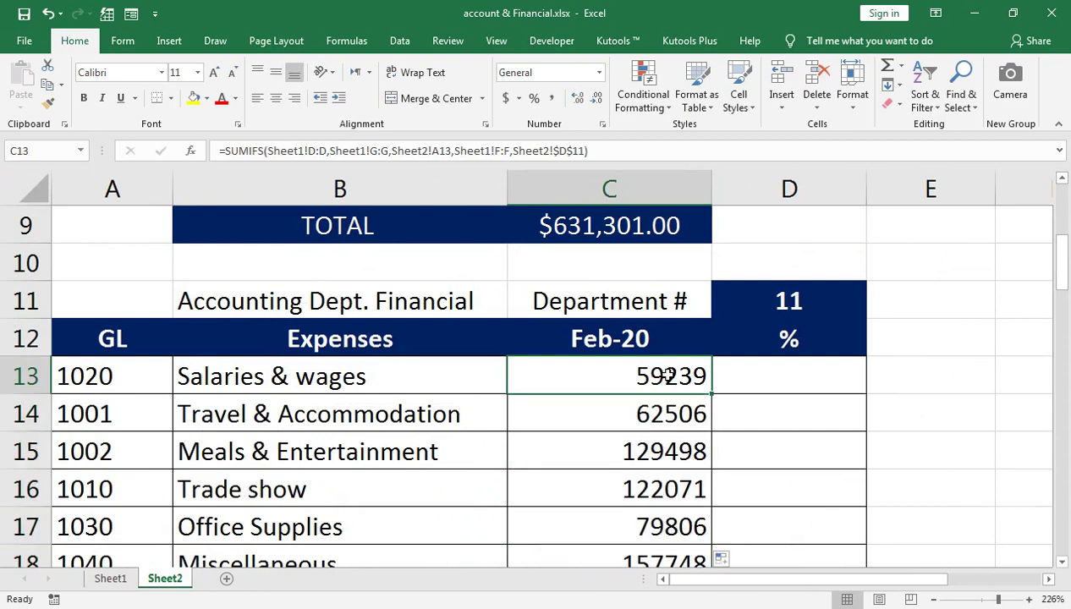
{"action": "left_click_drag", "start_coordinate": [664, 377], "coordinate": [669, 558]}
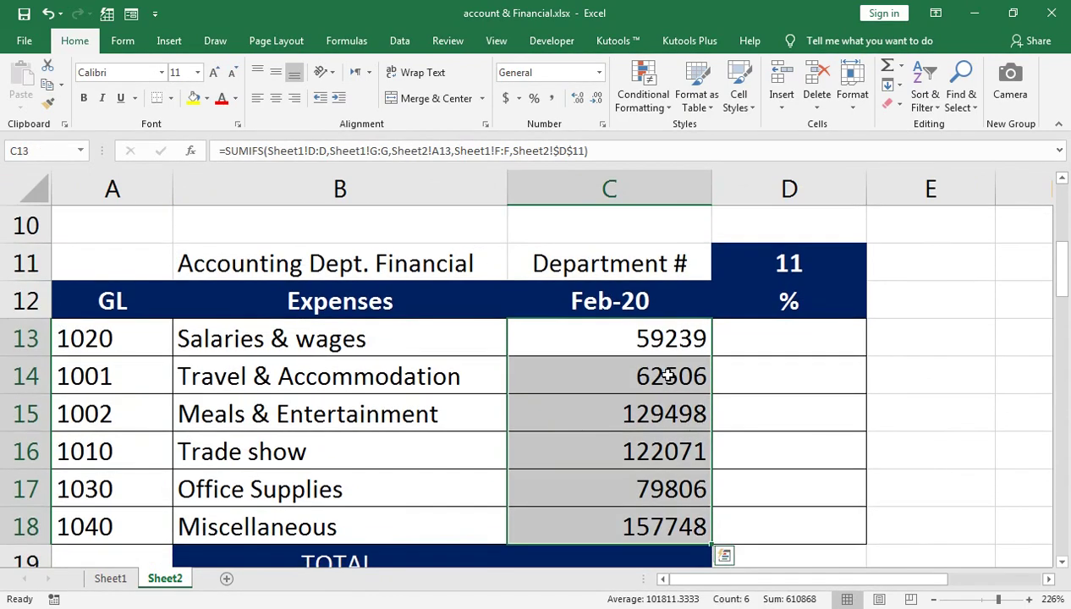
{"action": "left_click", "coordinate": [555, 98]}
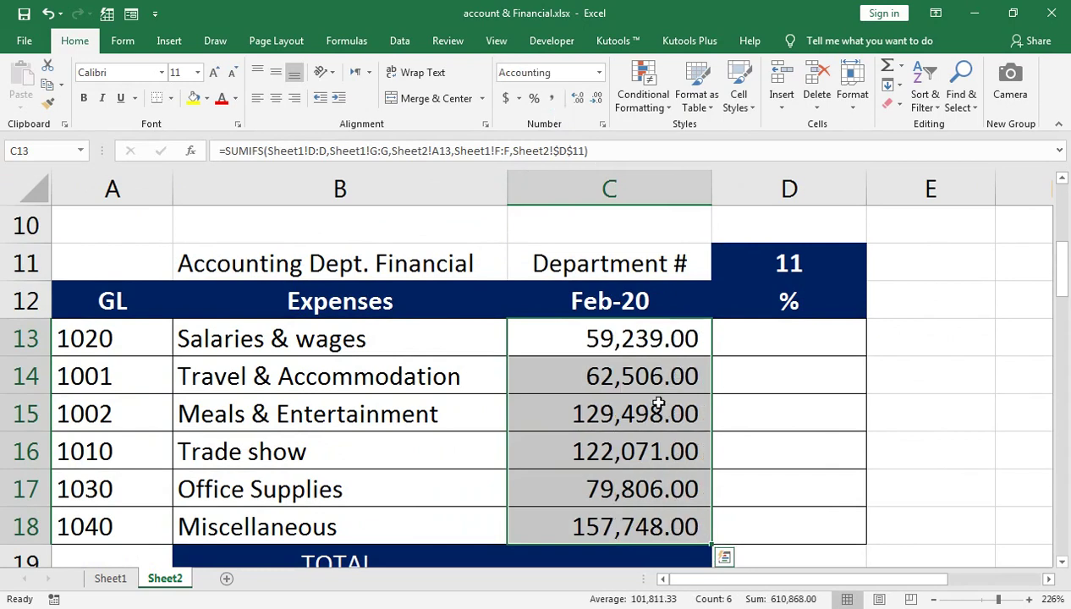
{"action": "left_click", "coordinate": [763, 356]}
Step: Enter =IFERROR(C13/$C$19,0) in D13 for the Salaries & wages share
{"action": "type", "text": "=if"}
{"action": "double_click", "coordinate": [766, 380]}
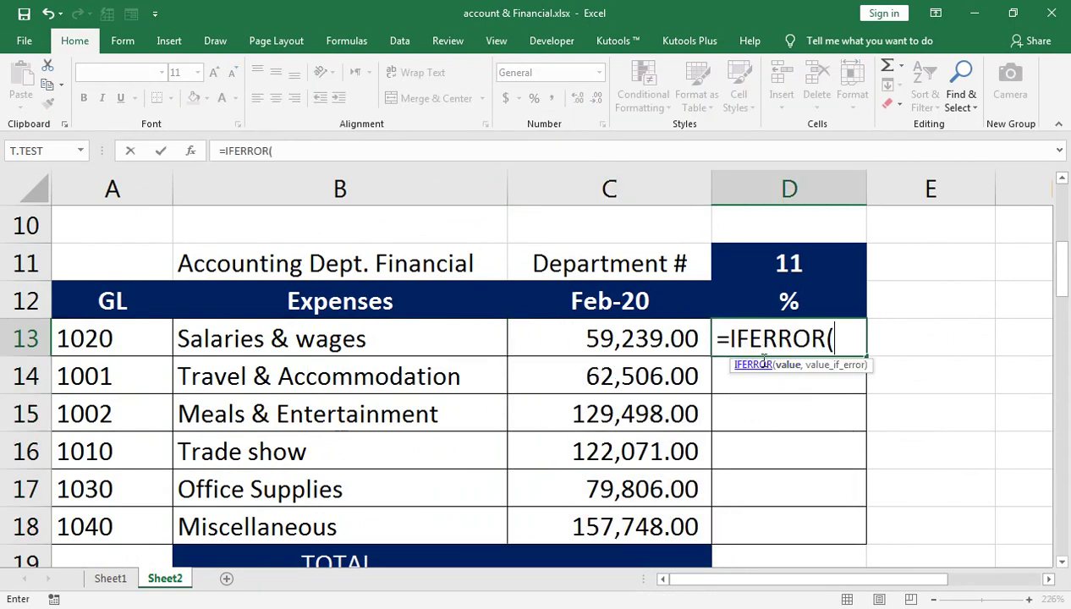
{"action": "left_click", "coordinate": [678, 339]}
{"action": "type", "text": "/"}
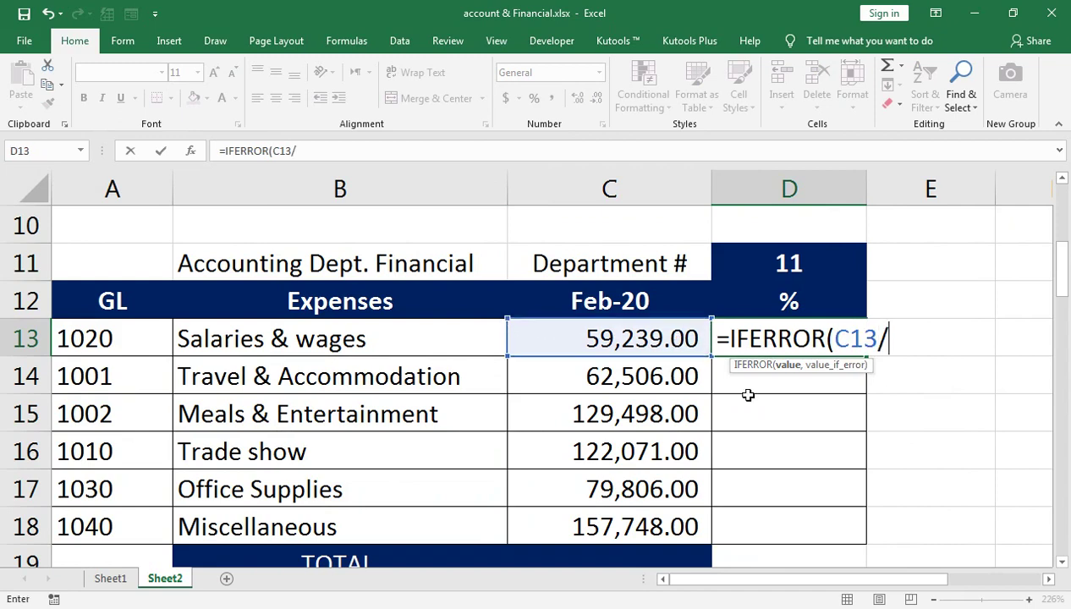
{"action": "scroll", "coordinate": [660, 465], "scroll_direction": "down", "scroll_amount": 1}
{"action": "left_click", "coordinate": [669, 454]}
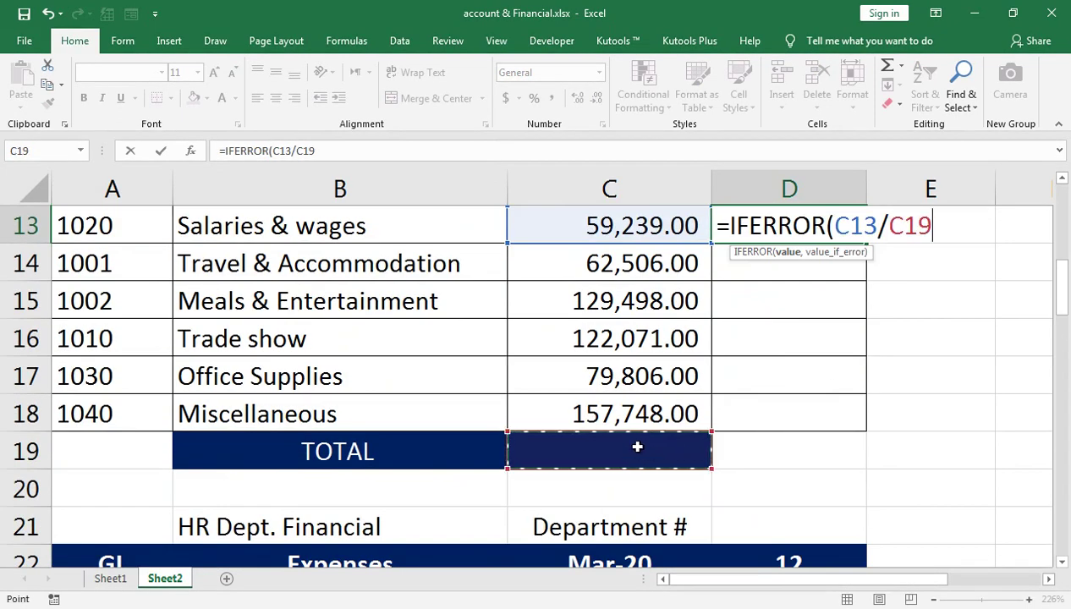
{"action": "scroll", "coordinate": [681, 446], "scroll_direction": "up", "scroll_amount": 1}
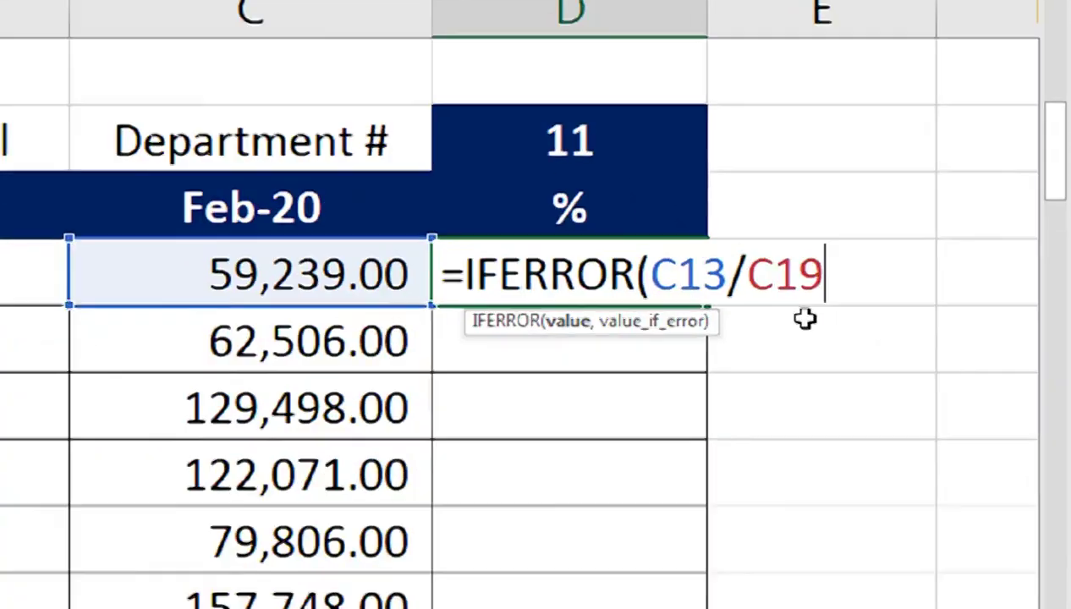
{"action": "key", "text": "F4"}
{"action": "type", "text": ",0)"}
{"action": "key", "text": "Return"}
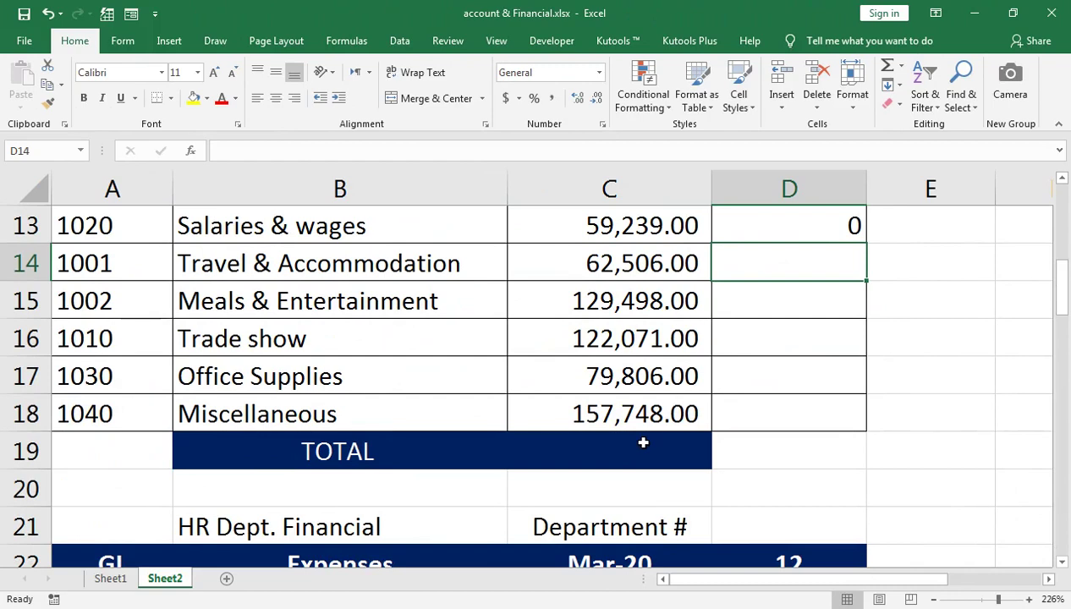
Step: AutoSum C13:C18 into the TOTAL cell C19, giving 610,868.00
{"action": "left_click", "coordinate": [643, 442]}
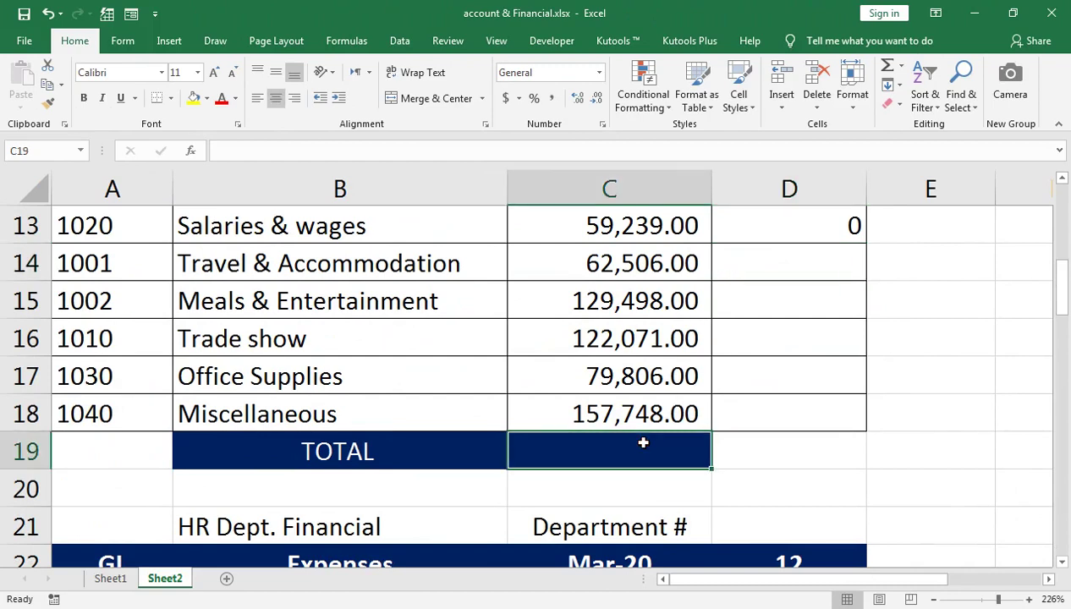
{"action": "key", "text": "alt"}
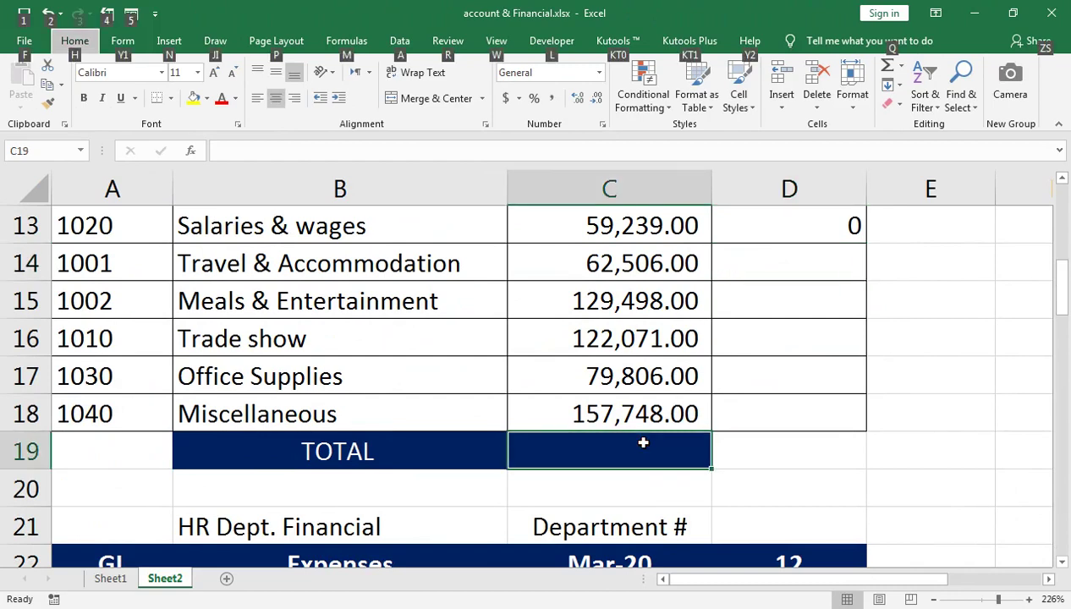
{"action": "key", "text": "alt"}
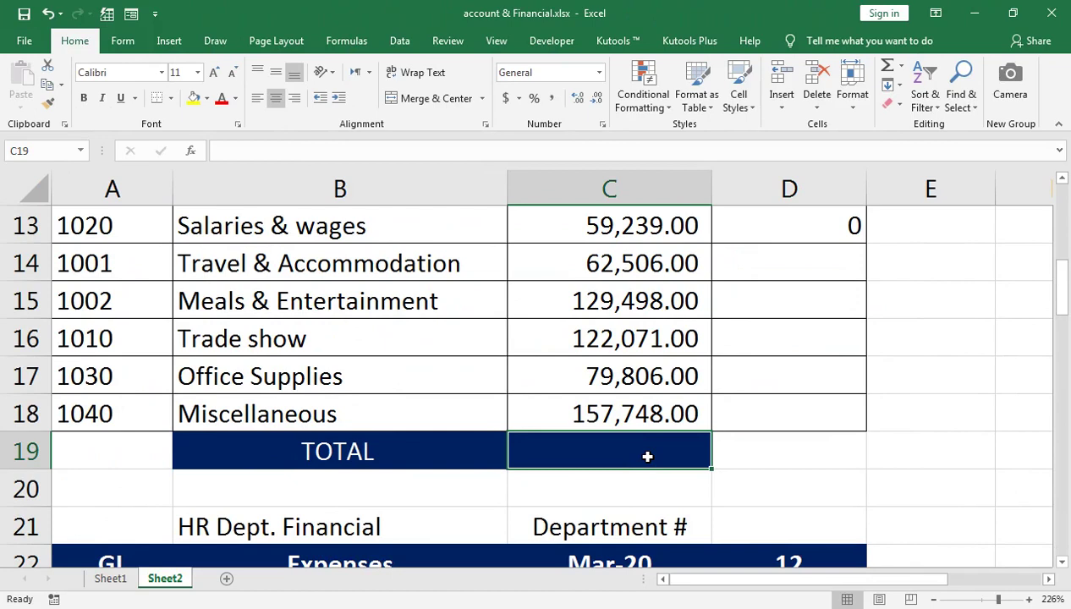
{"action": "key", "text": "alt+equal"}
{"action": "key", "text": "Return"}
{"action": "key", "text": "Up"}
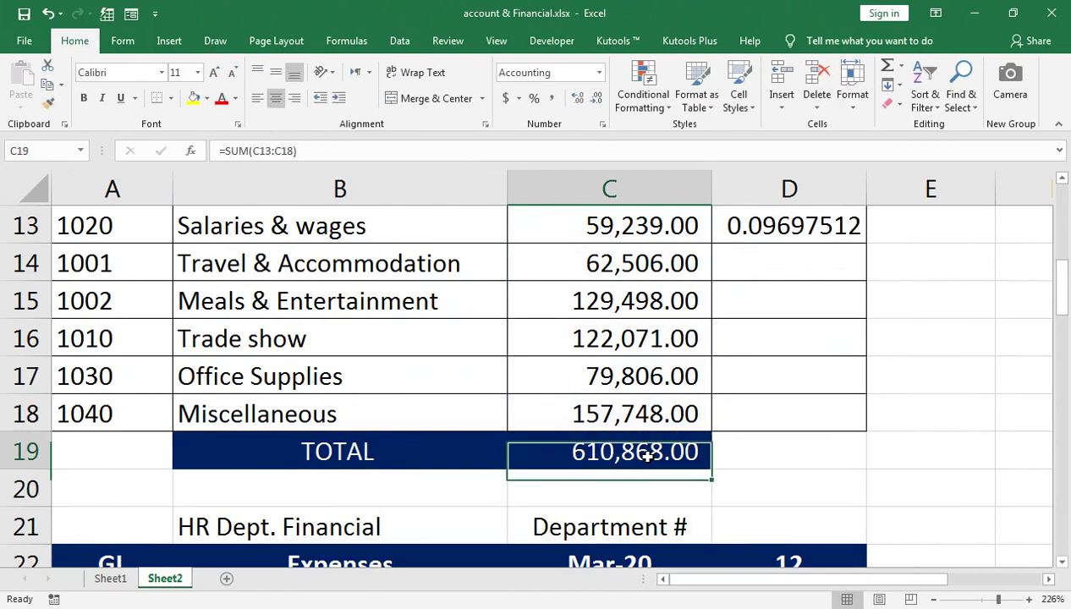
{"action": "key", "text": "Up"}
{"action": "scroll", "coordinate": [719, 397], "scroll_direction": "up", "scroll_amount": 1}
{"action": "left_click", "coordinate": [788, 340]}
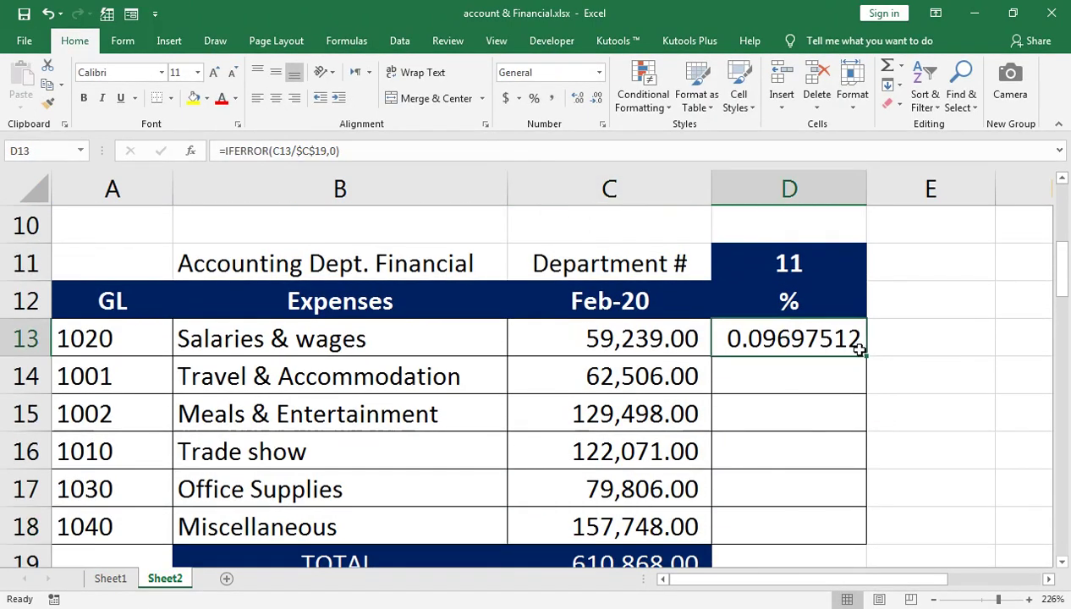
Step: Fill D13's share formula down to D18 and format it as whole percentages, 10% to 26%
{"action": "double_click", "coordinate": [868, 358]}
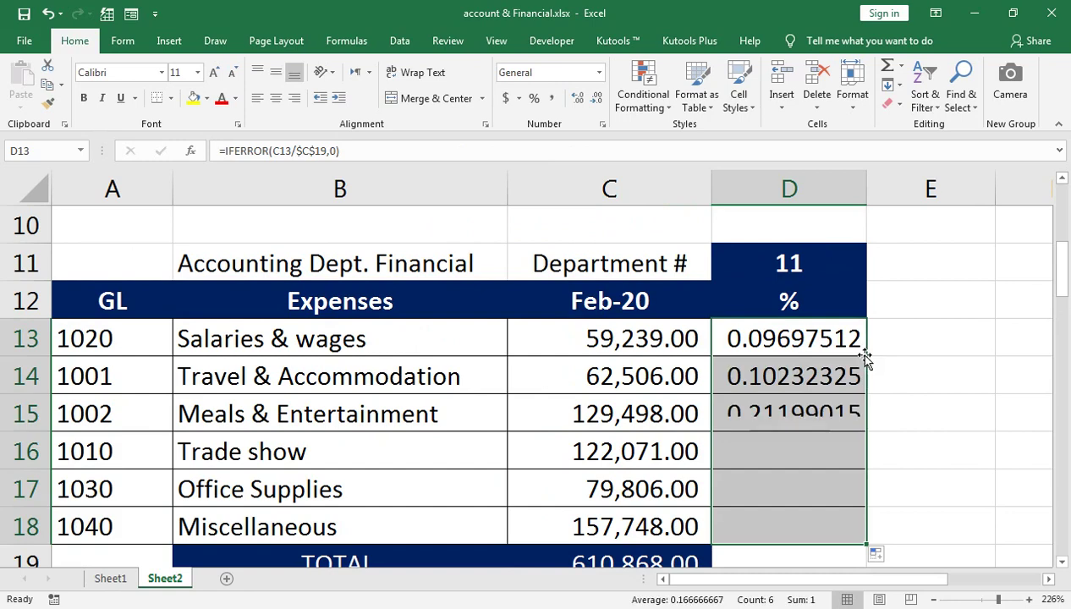
{"action": "left_click", "coordinate": [536, 99]}
{"action": "scroll", "coordinate": [720, 347], "scroll_direction": "down", "scroll_amount": 2}
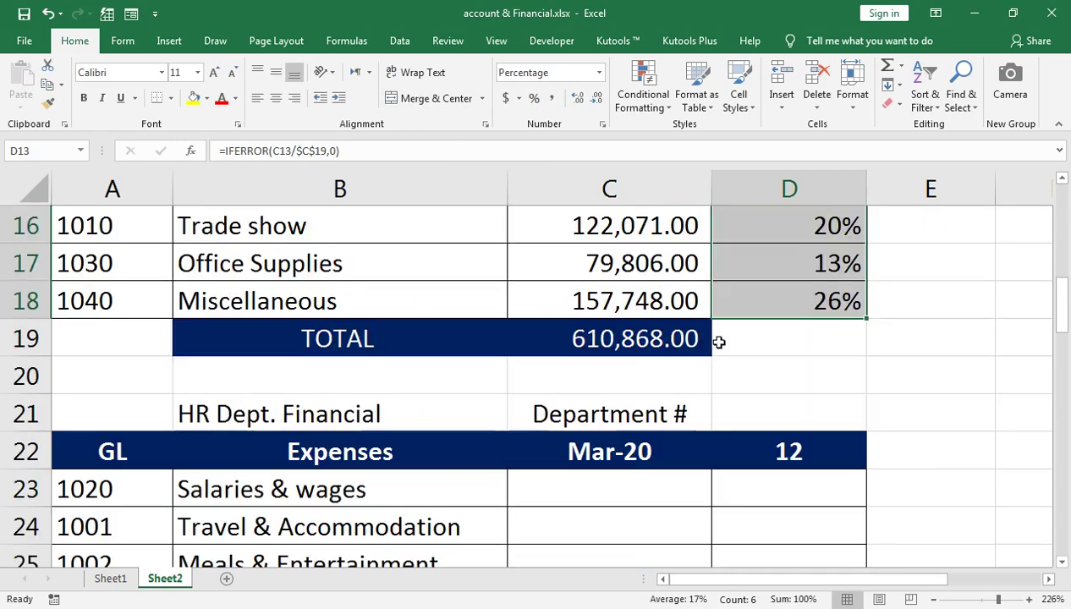
{"action": "scroll", "coordinate": [718, 340], "scroll_direction": "down", "scroll_amount": 1}
{"action": "scroll", "coordinate": [736, 372], "scroll_direction": "down", "scroll_amount": 1}
{"action": "scroll", "coordinate": [735, 380], "scroll_direction": "down", "scroll_amount": 3}
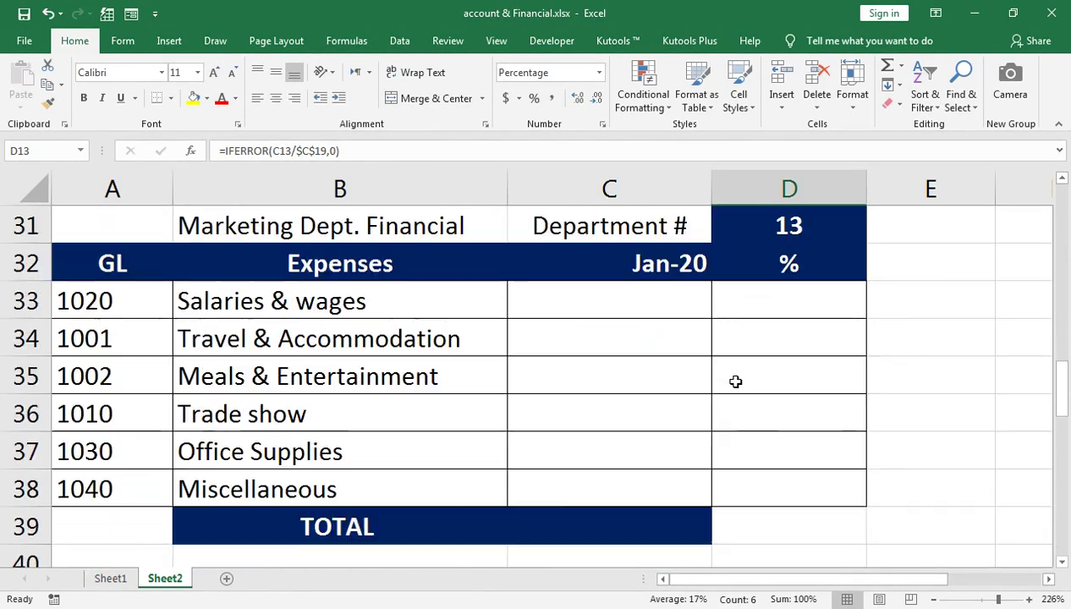
{"action": "scroll", "coordinate": [736, 382], "scroll_direction": "down", "scroll_amount": 1}
{"action": "scroll", "coordinate": [733, 385], "scroll_direction": "down", "scroll_amount": 2}
{"action": "scroll", "coordinate": [730, 387], "scroll_direction": "down", "scroll_amount": 2}
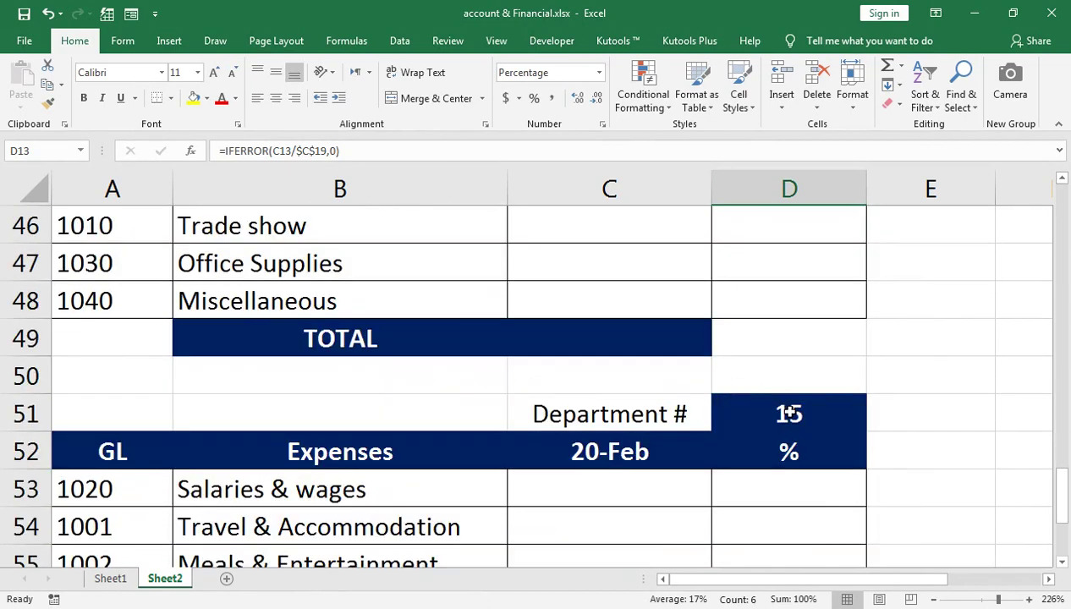